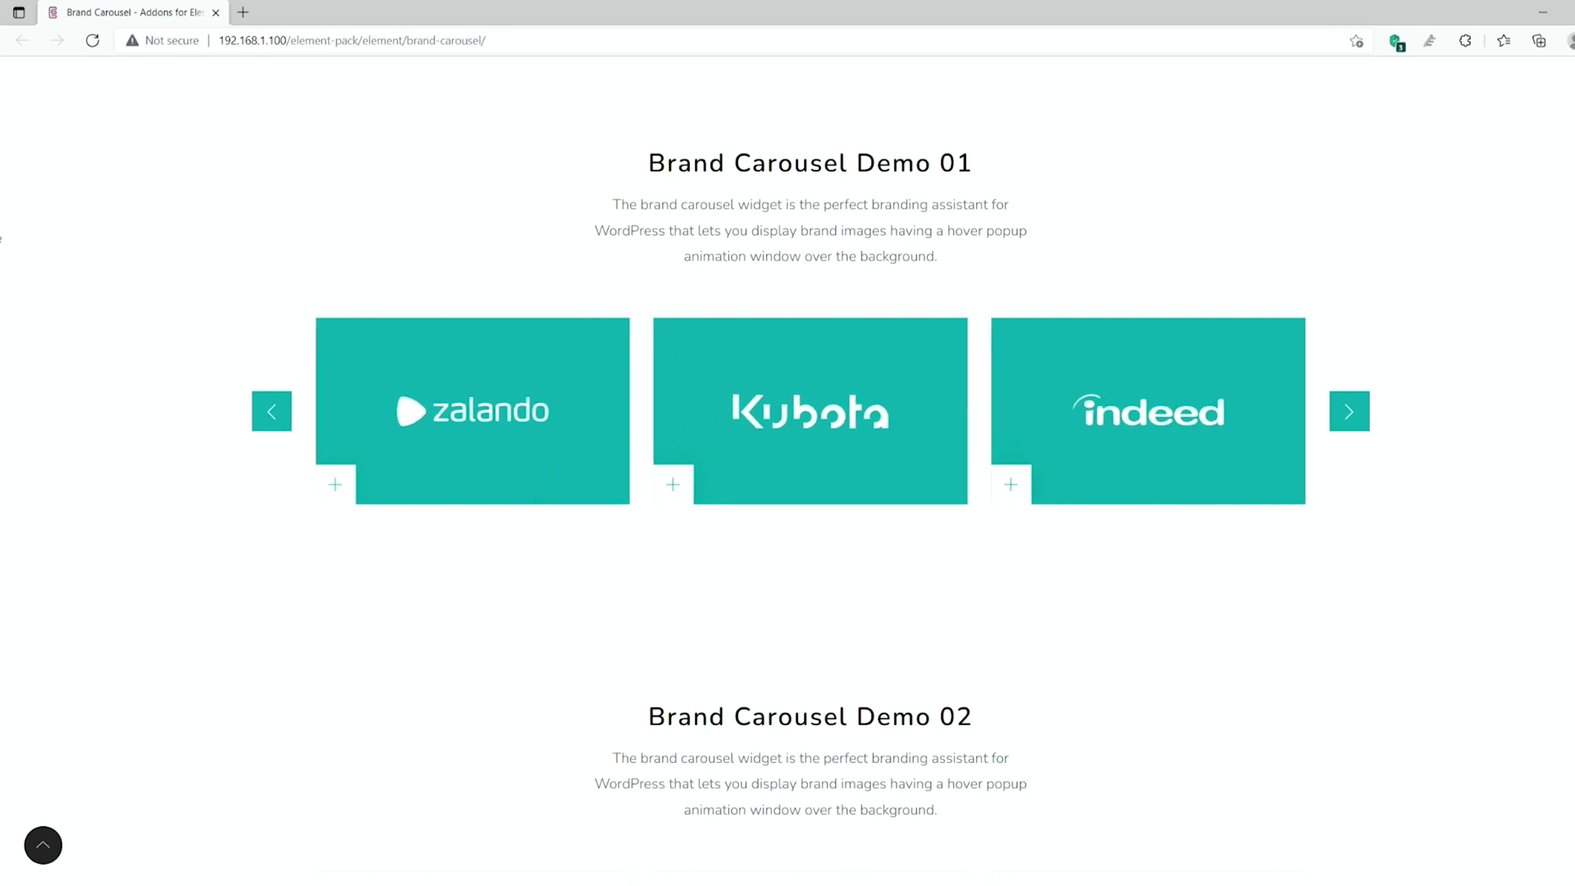
# Drop a Brand Carousel widget into the empty section and slide it to the next items
pyautogui.scroll(-6, 2, 238)
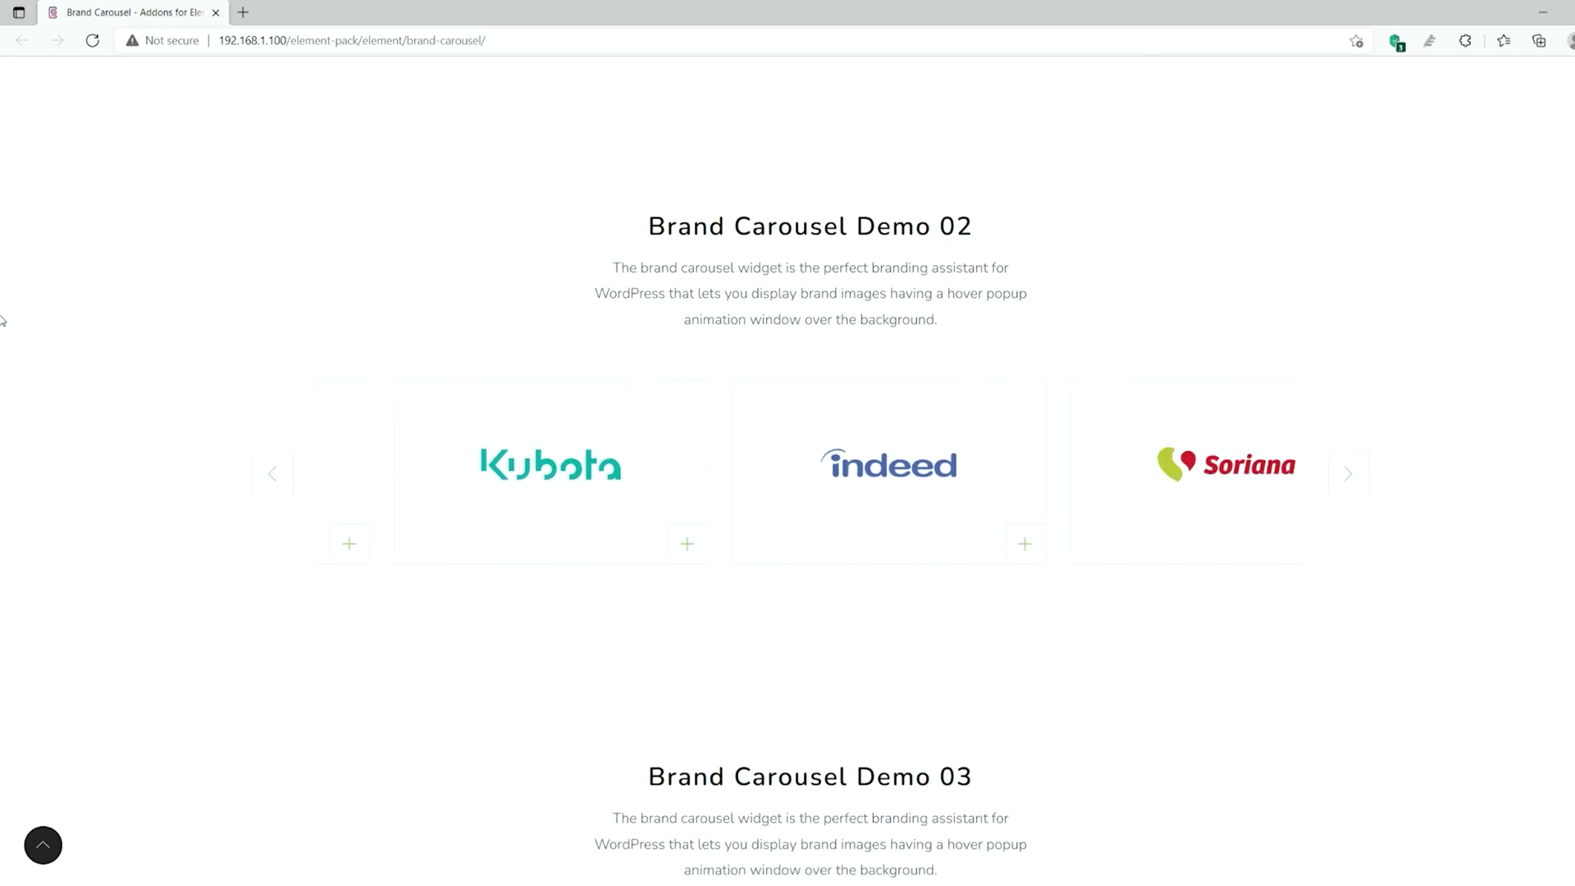
pyautogui.scroll(-5, 1, 321)
pyautogui.scroll(-2, 787, 459)
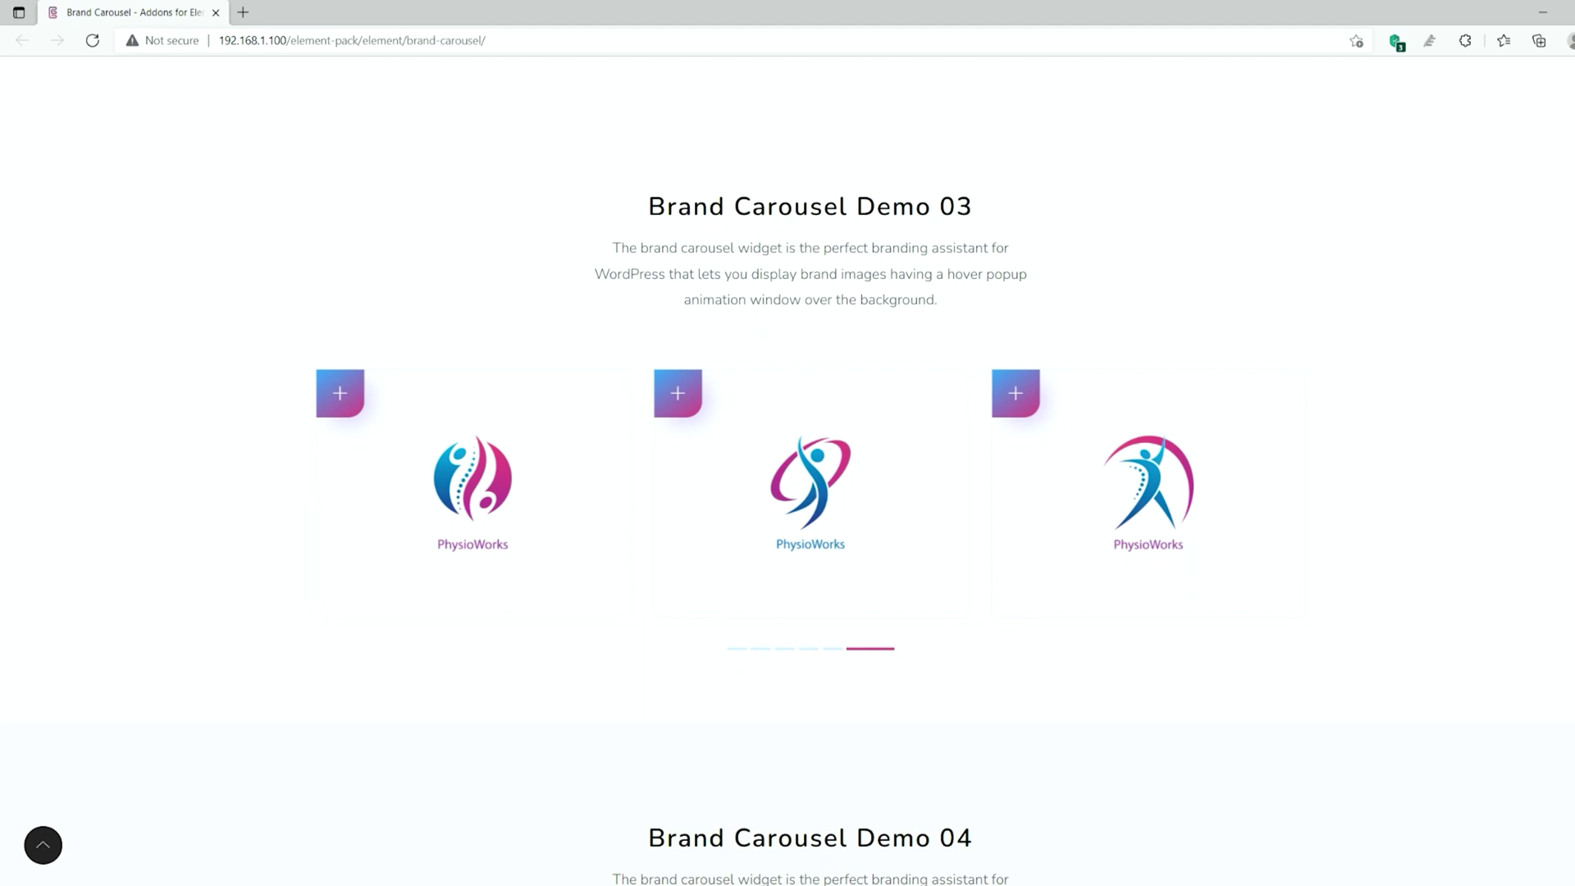
pyautogui.scroll(-8, 788, 459)
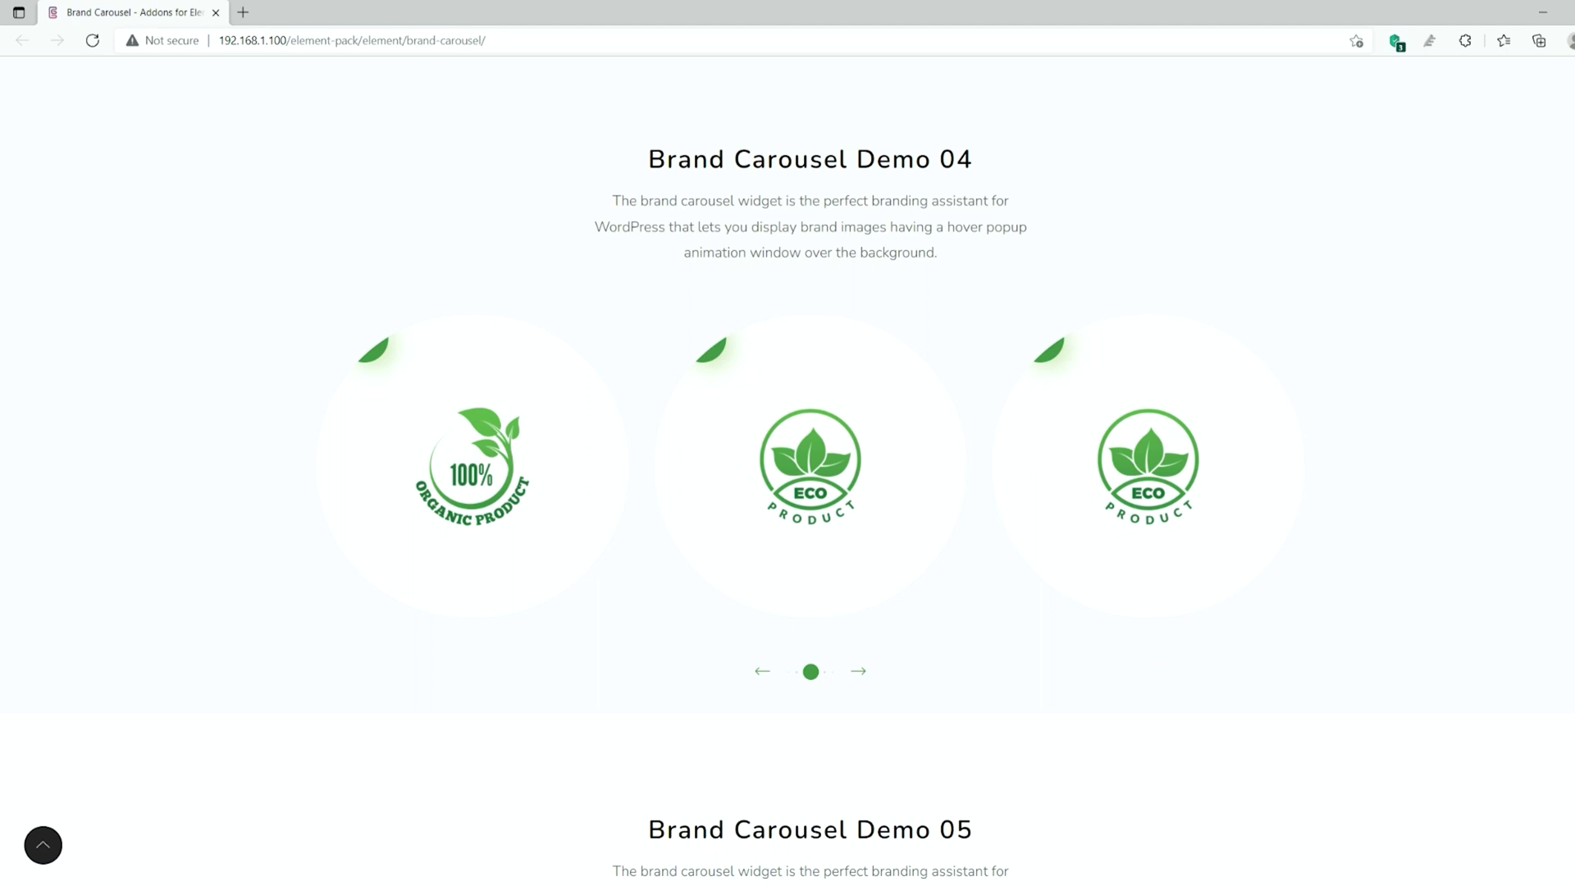
pyautogui.scroll(-8, 788, 459)
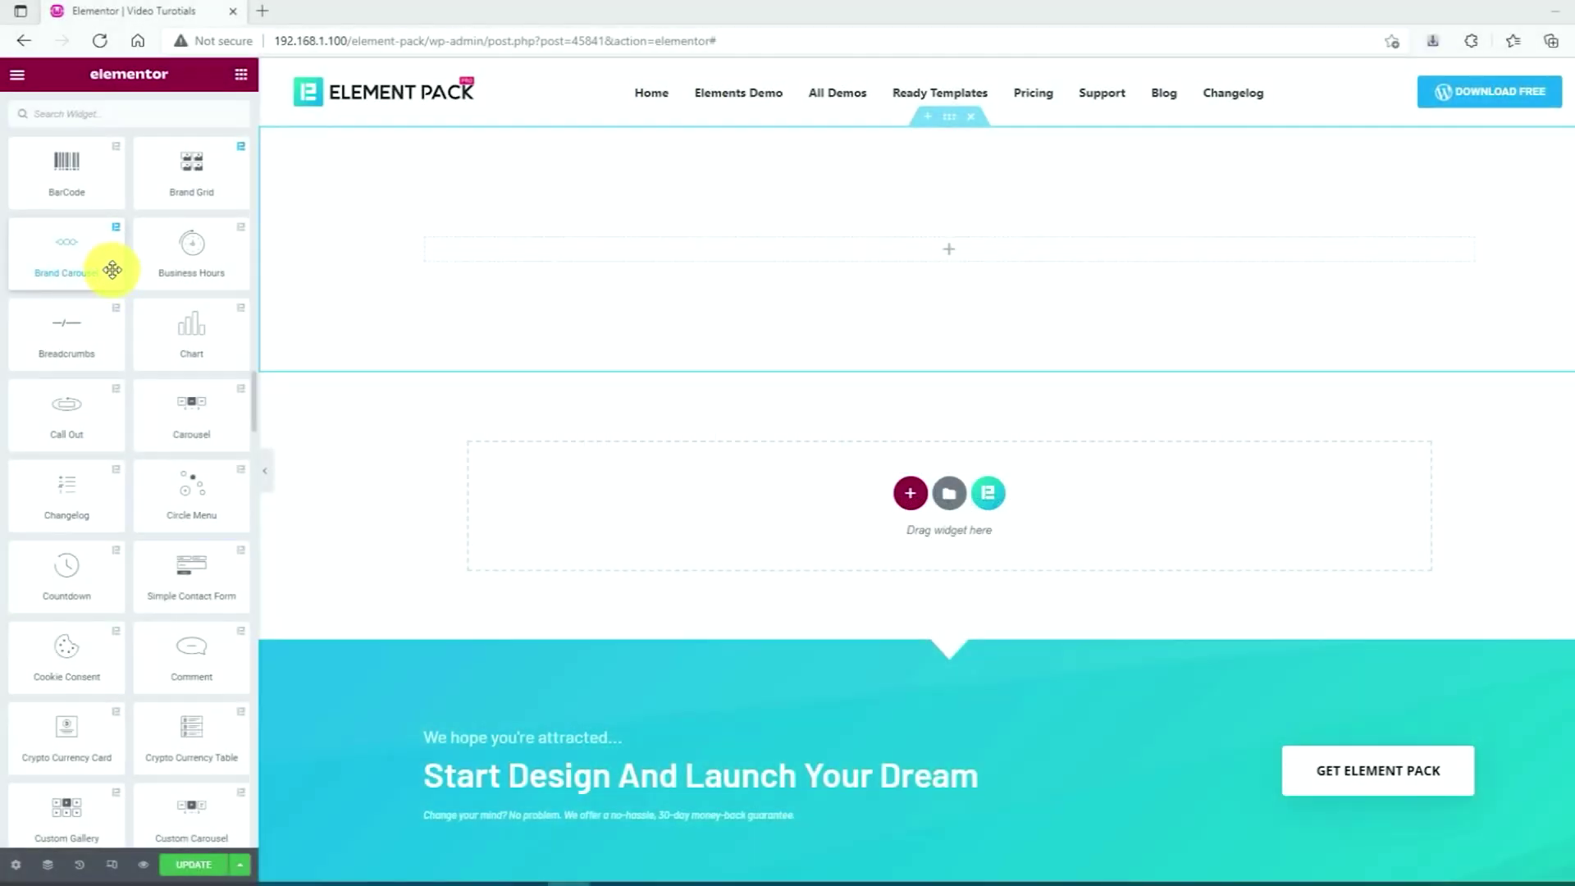
pyautogui.moveTo(112, 269); pyautogui.dragTo(1012, 260)
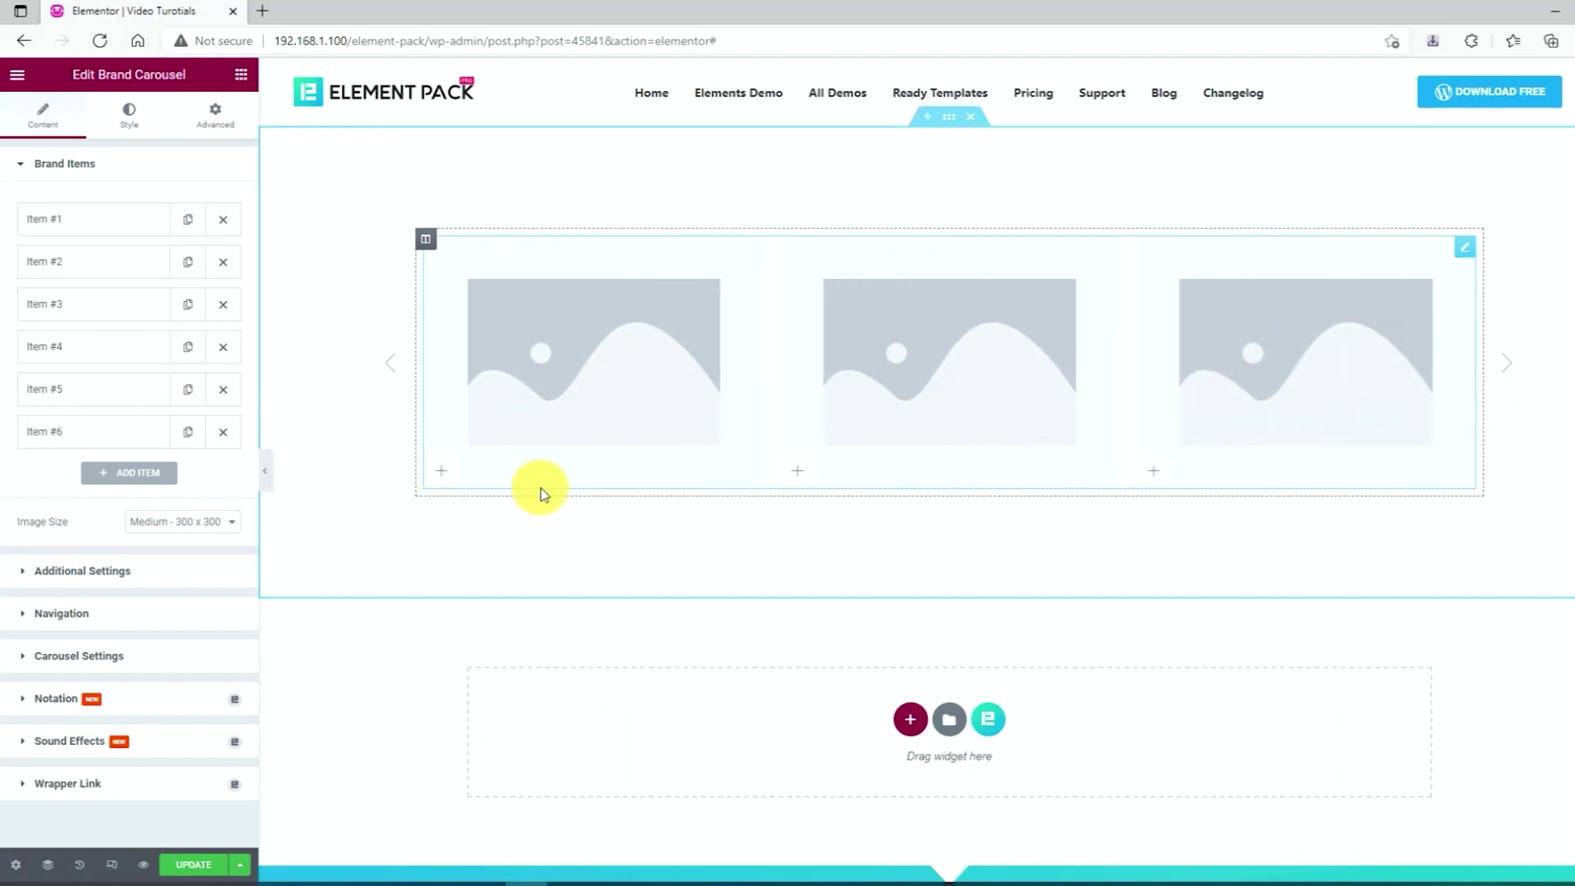
pyautogui.click(1509, 374)
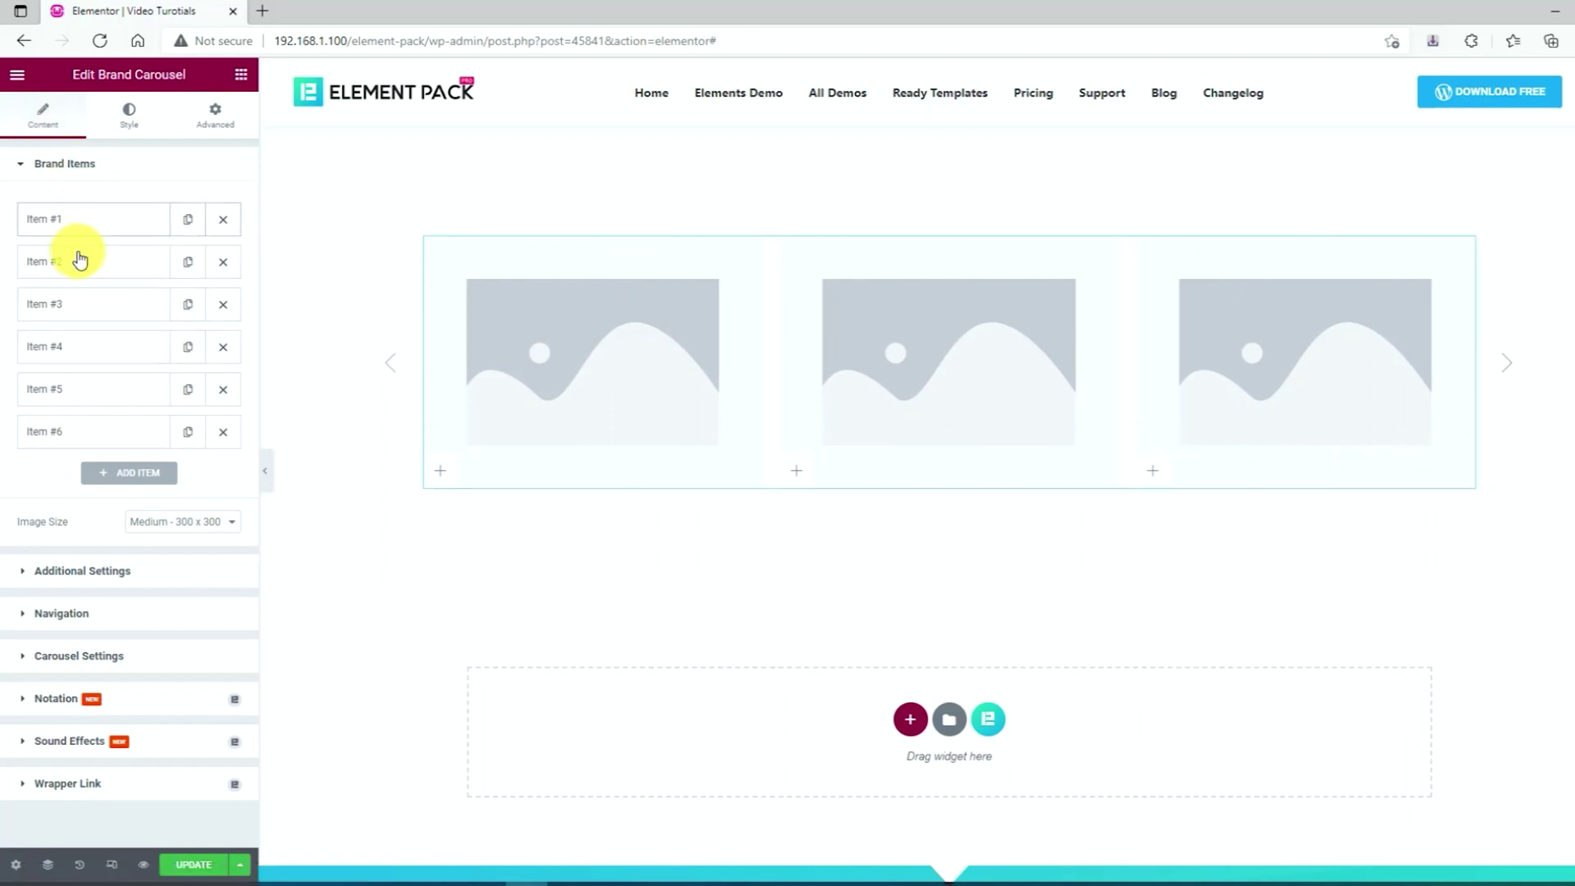
# Set the first brand item's image to the indeed logo from the Media Library
pyautogui.click(120, 223)
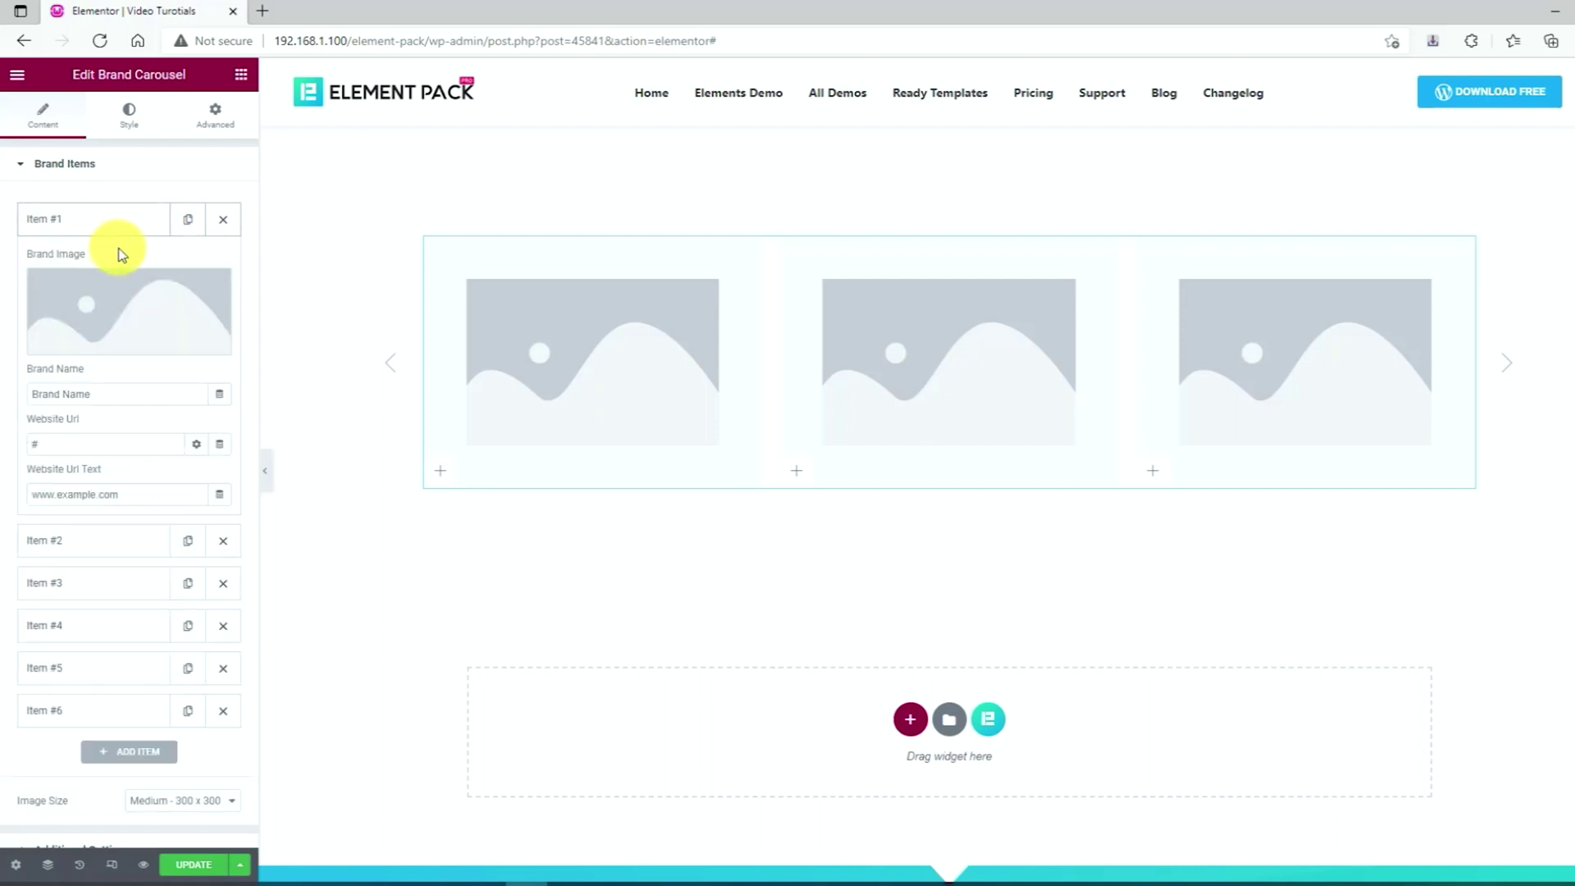
pyautogui.moveTo(79, 309)
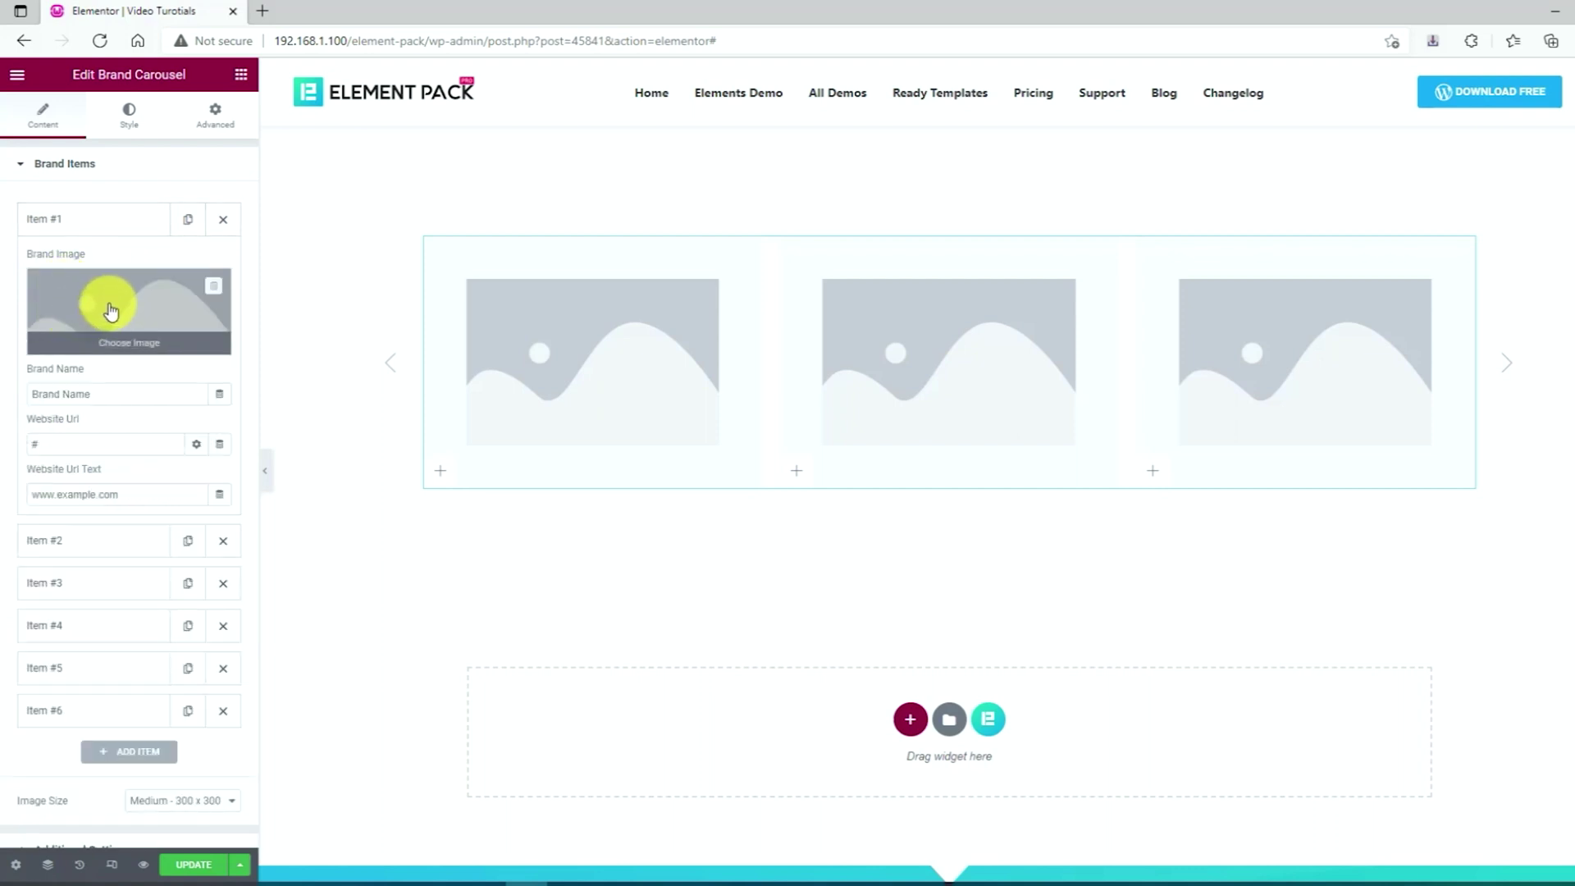
pyautogui.click(111, 310)
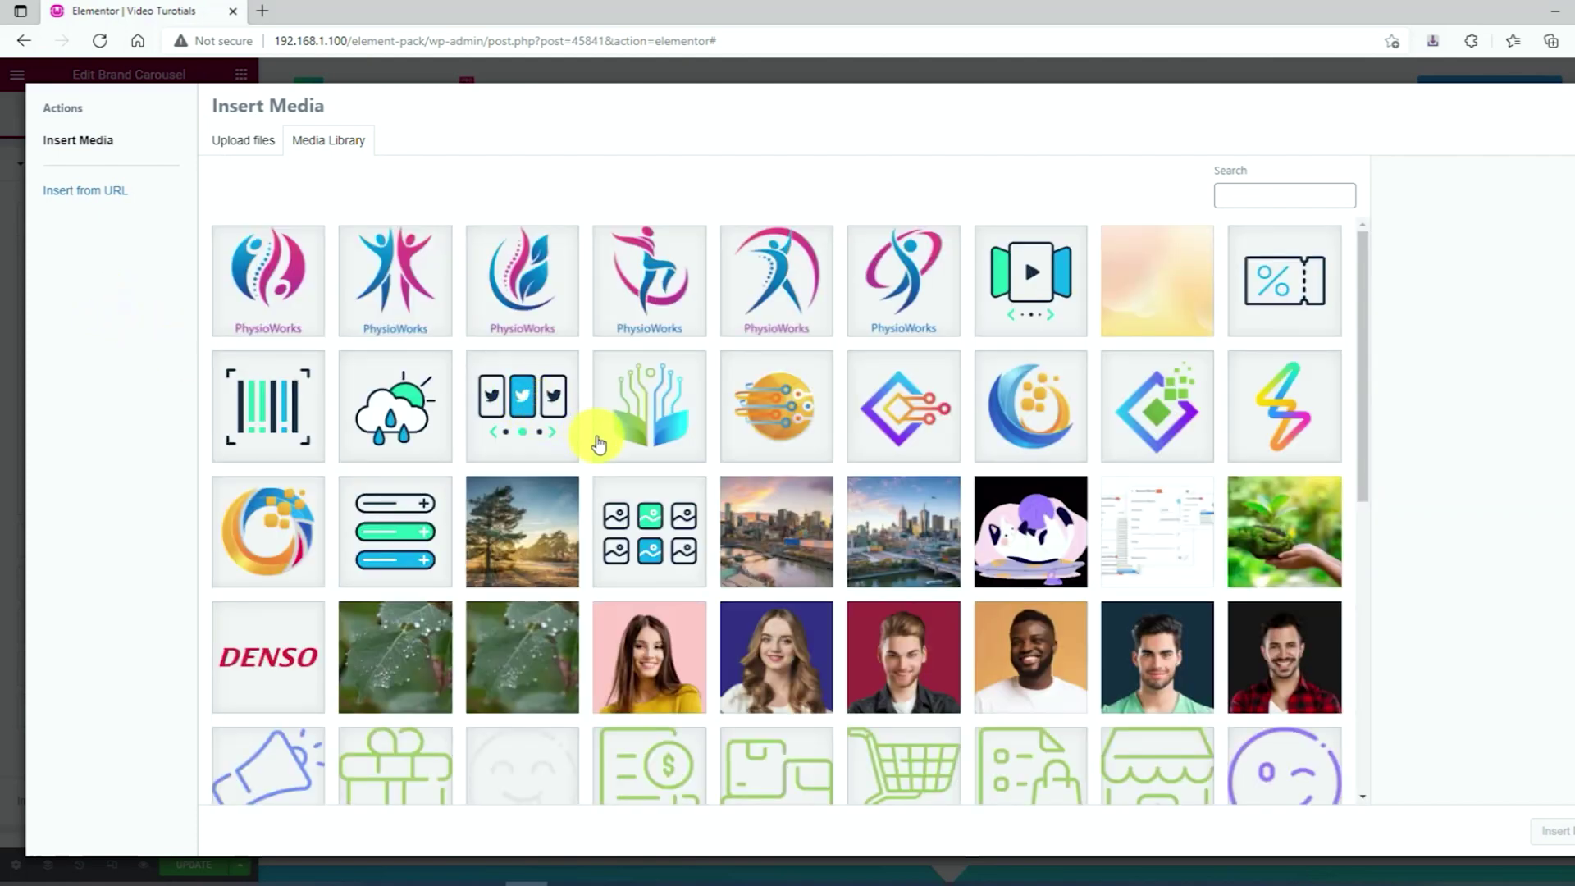
pyautogui.scroll(-4, 762, 452)
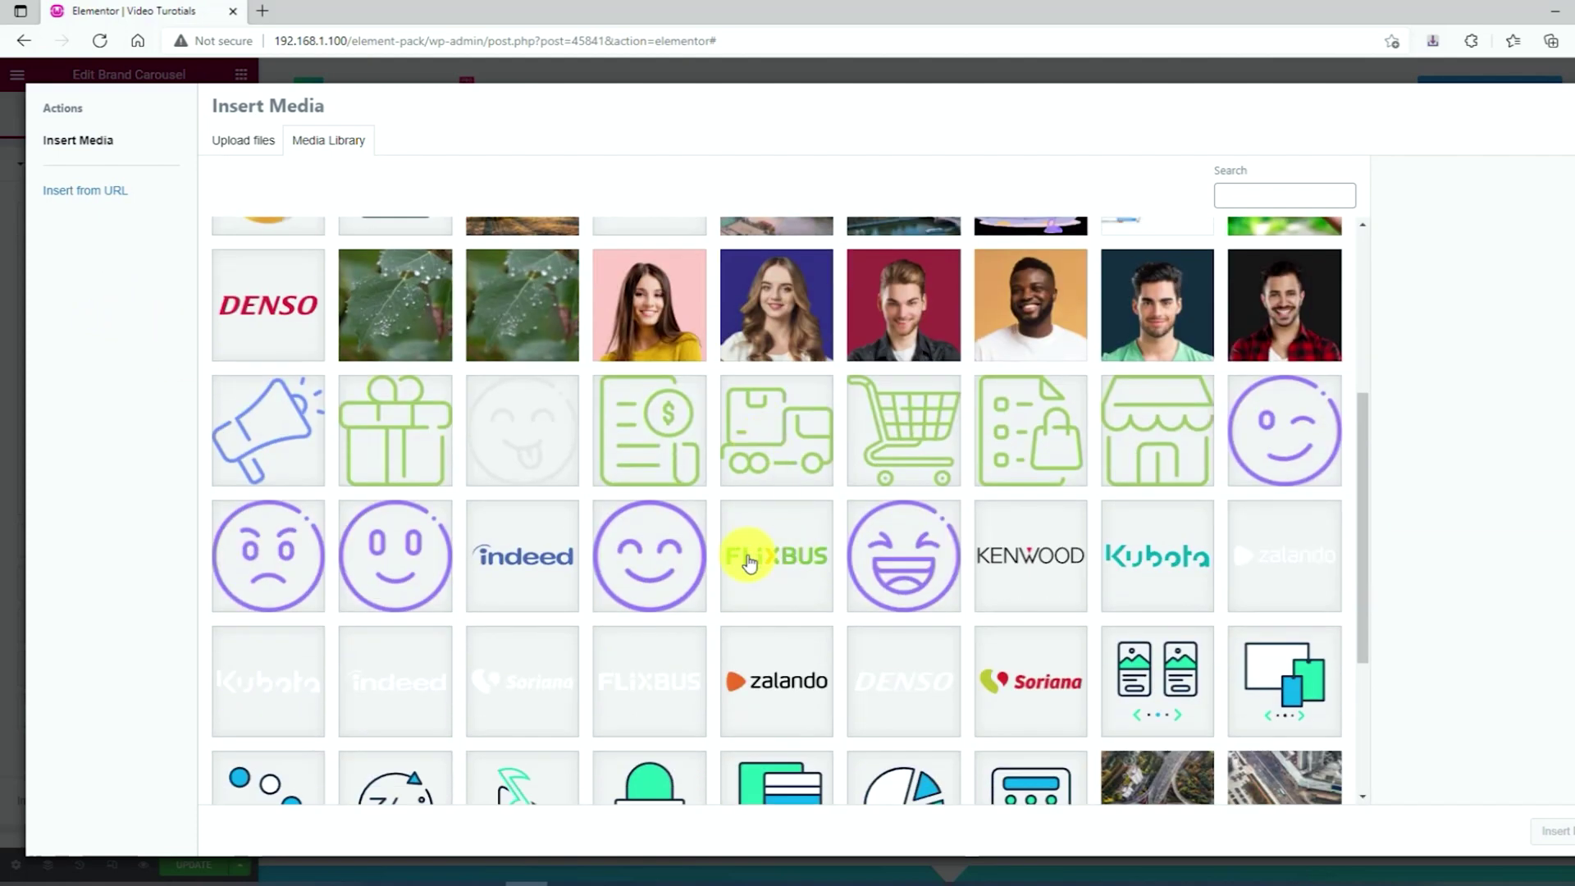
pyautogui.click(518, 558)
pyautogui.click(1556, 832)
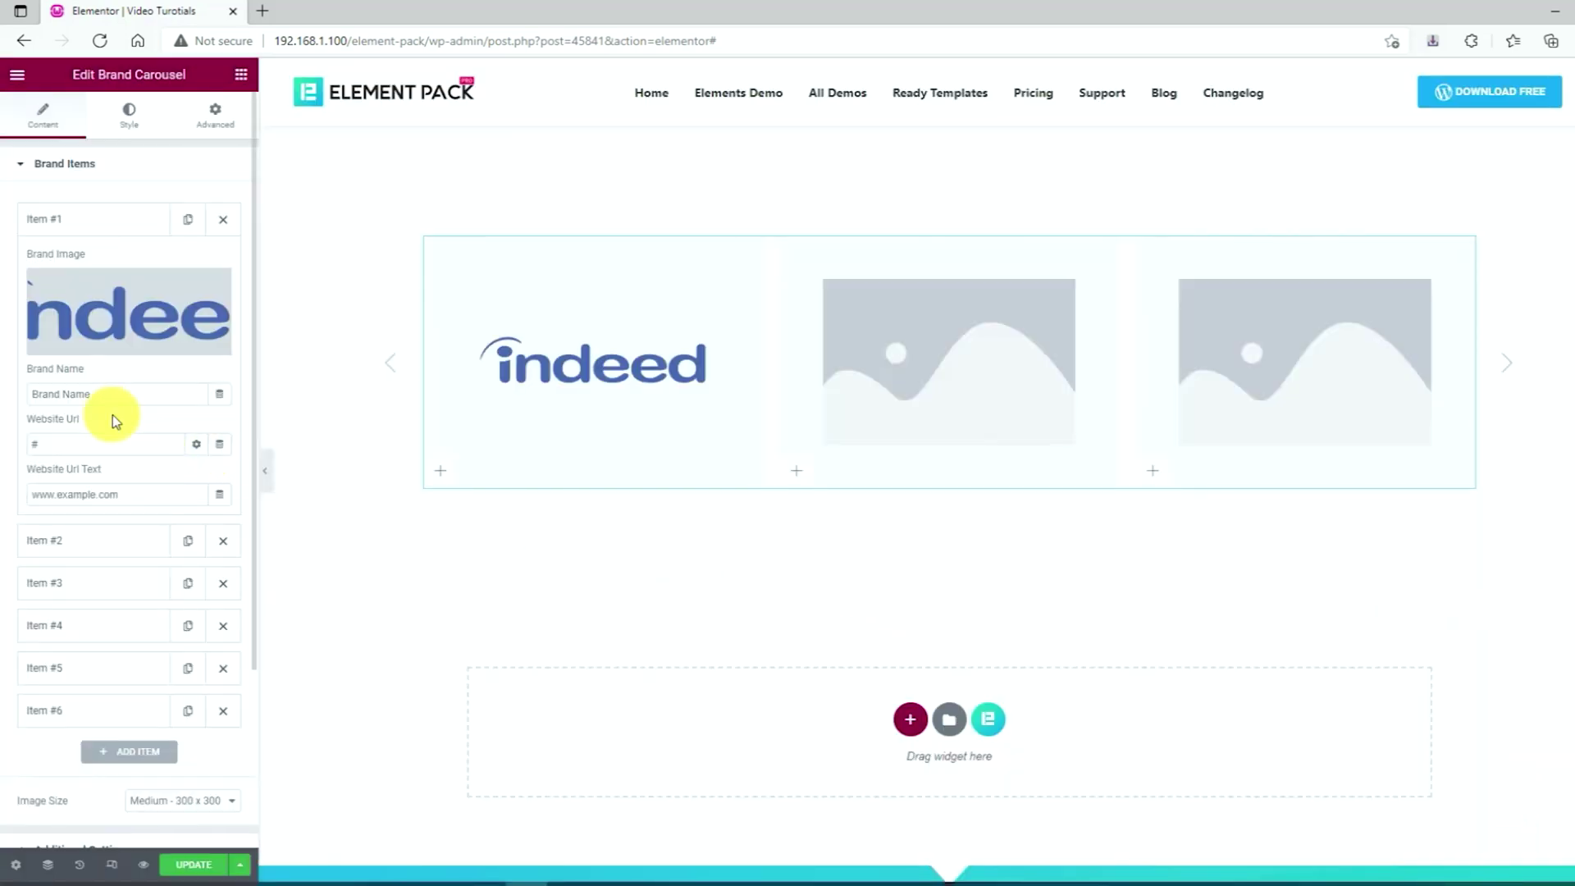
pyautogui.moveTo(117, 394); pyautogui.dragTo(12, 396)
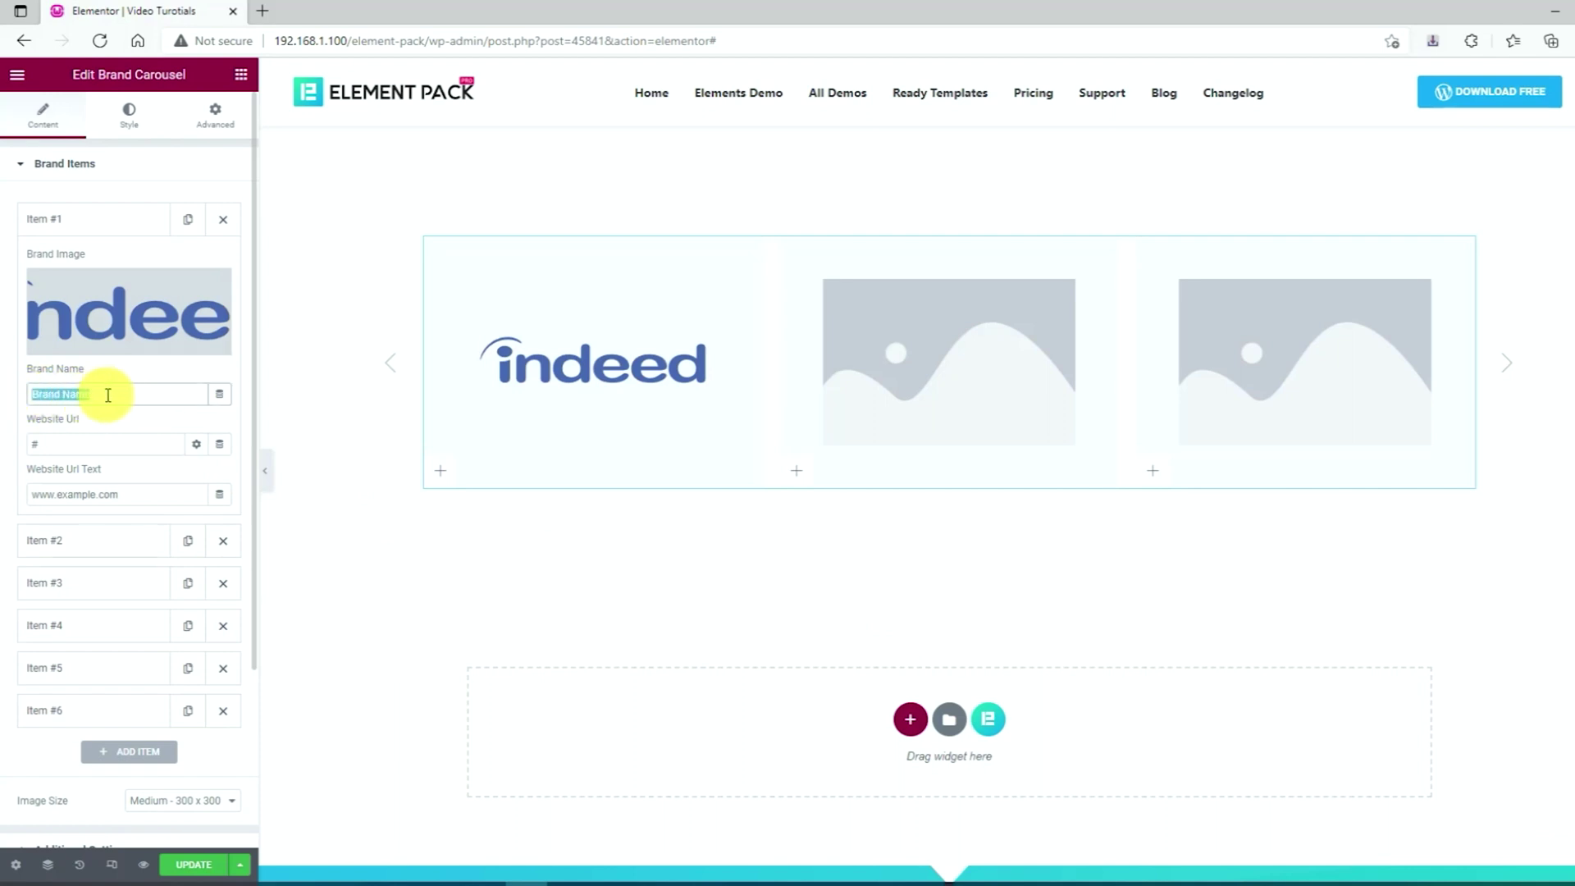
pyautogui.write('Bdthemes')
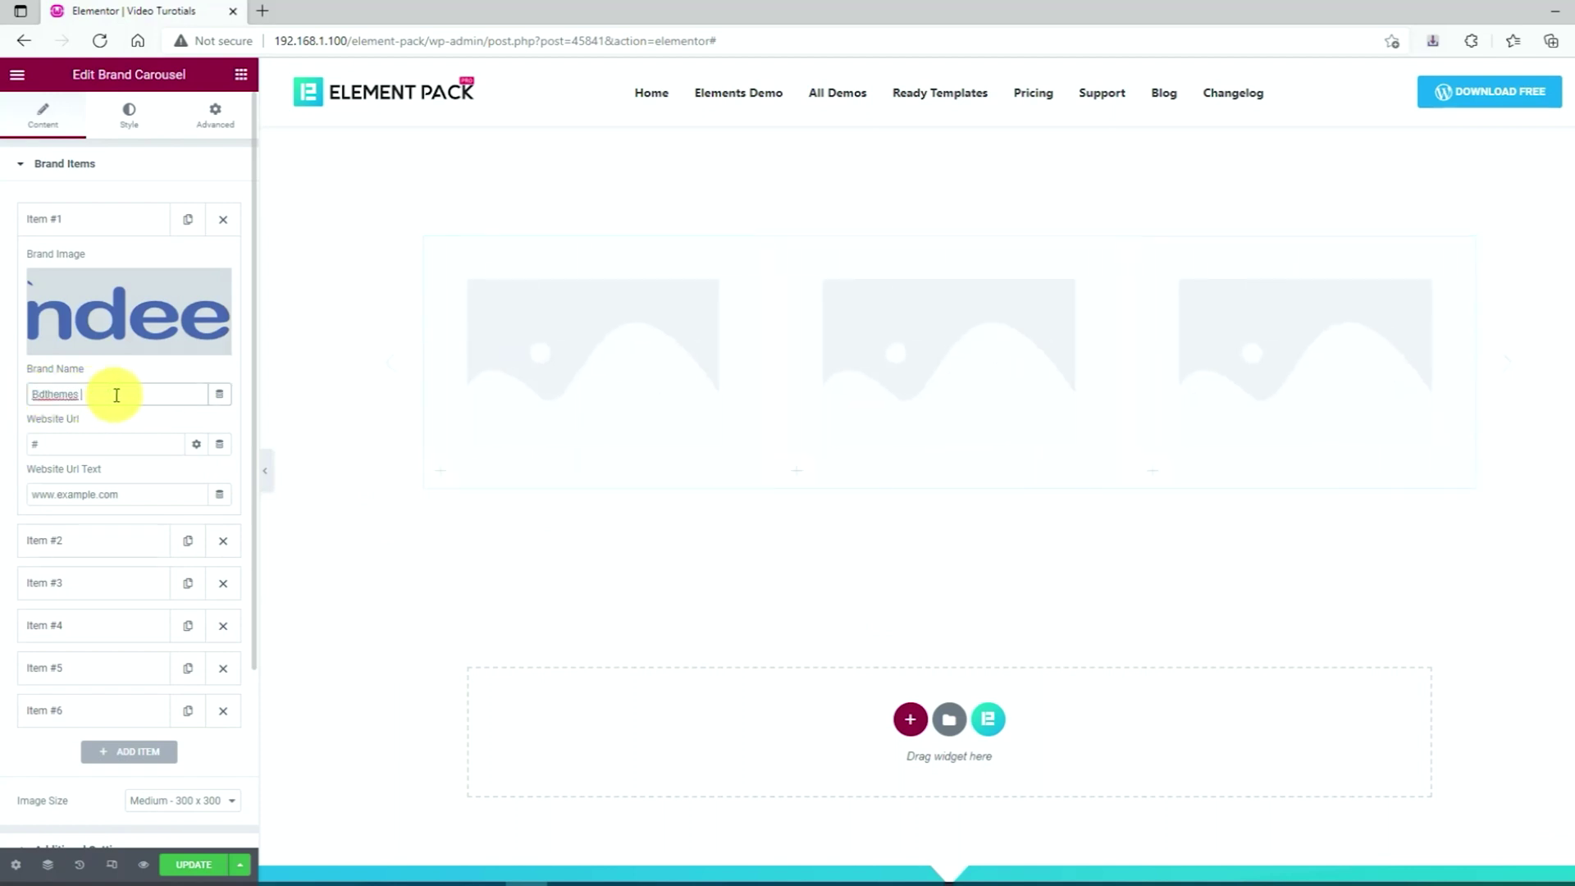
pyautogui.write(' Ltd')
pyautogui.doubleClick(72, 495)
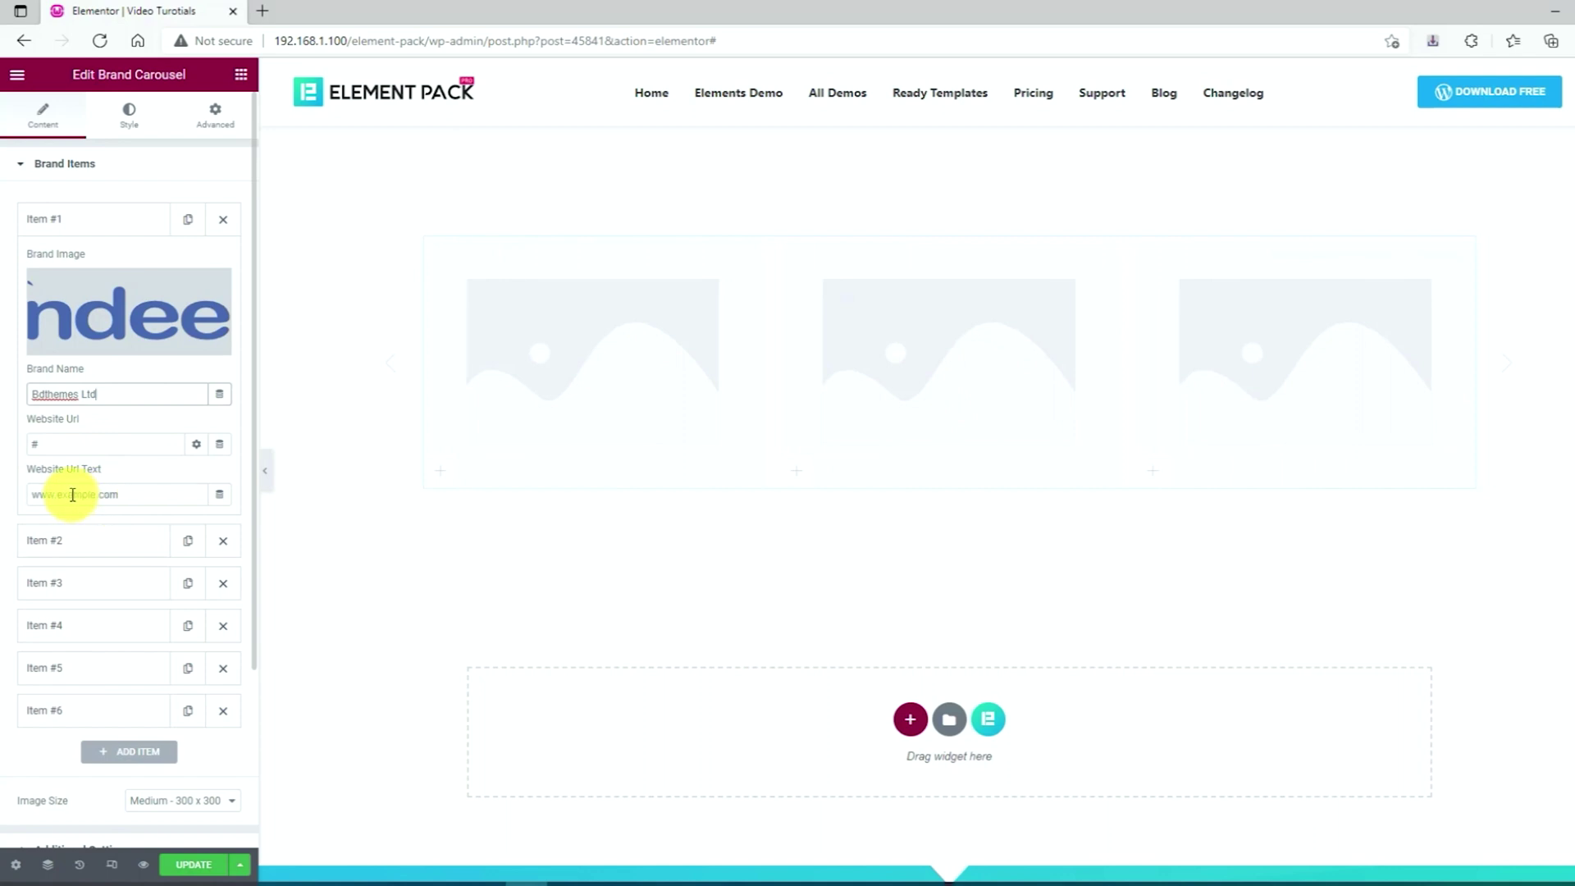
pyautogui.write('bdth')
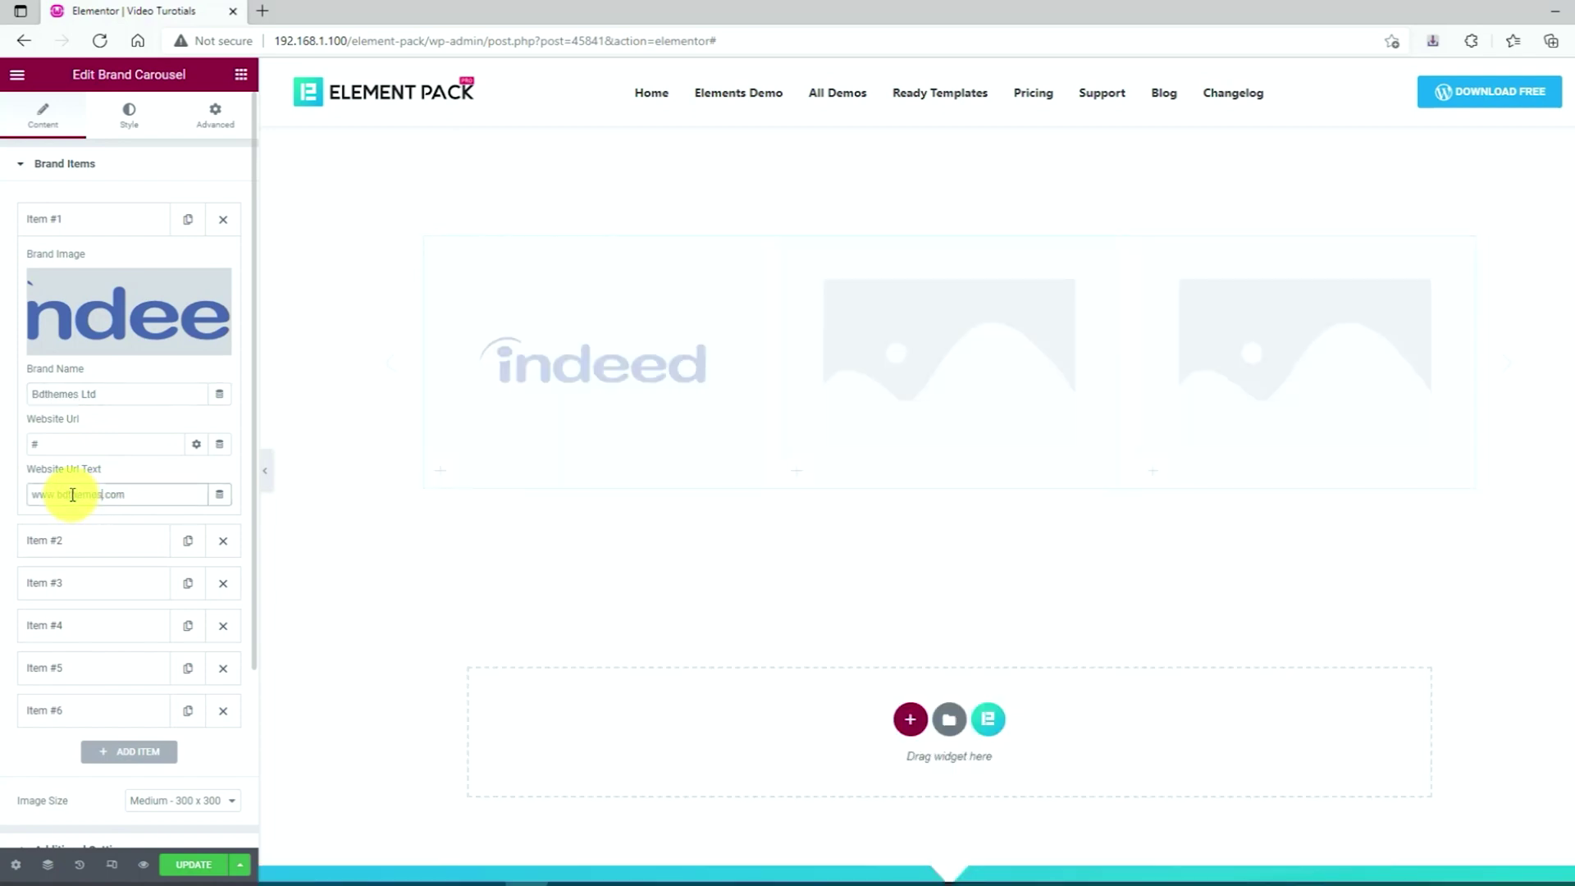
pyautogui.moveTo(130, 495); pyautogui.dragTo(37, 500)
pyautogui.hotkey('ctrl', 'c')
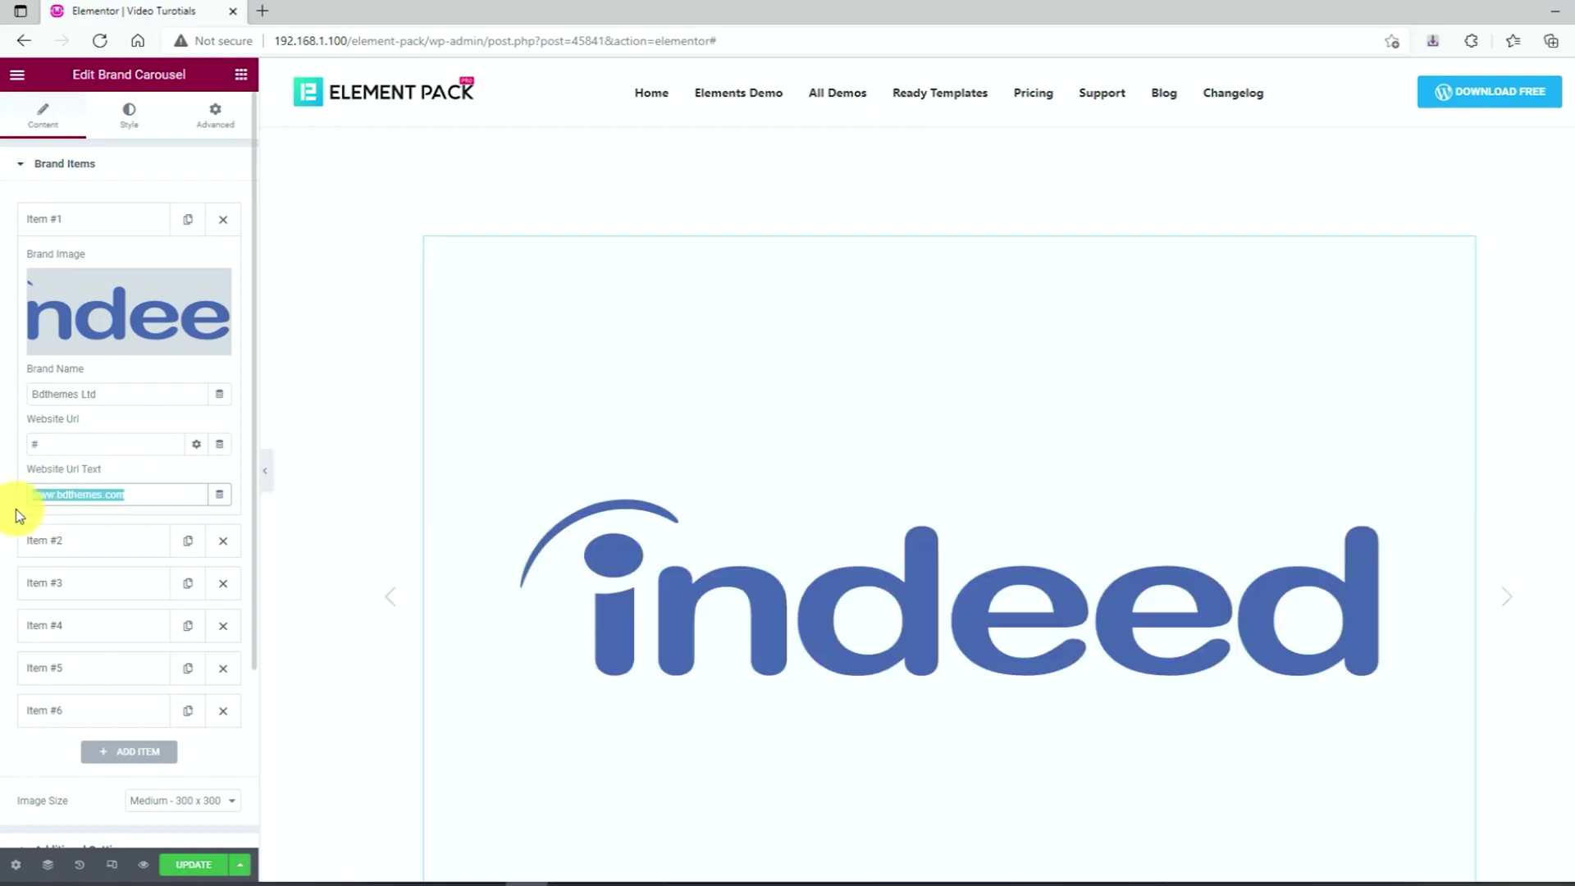
pyautogui.tripleClick(105, 444)
pyautogui.hotkey('ctrl', 'v')
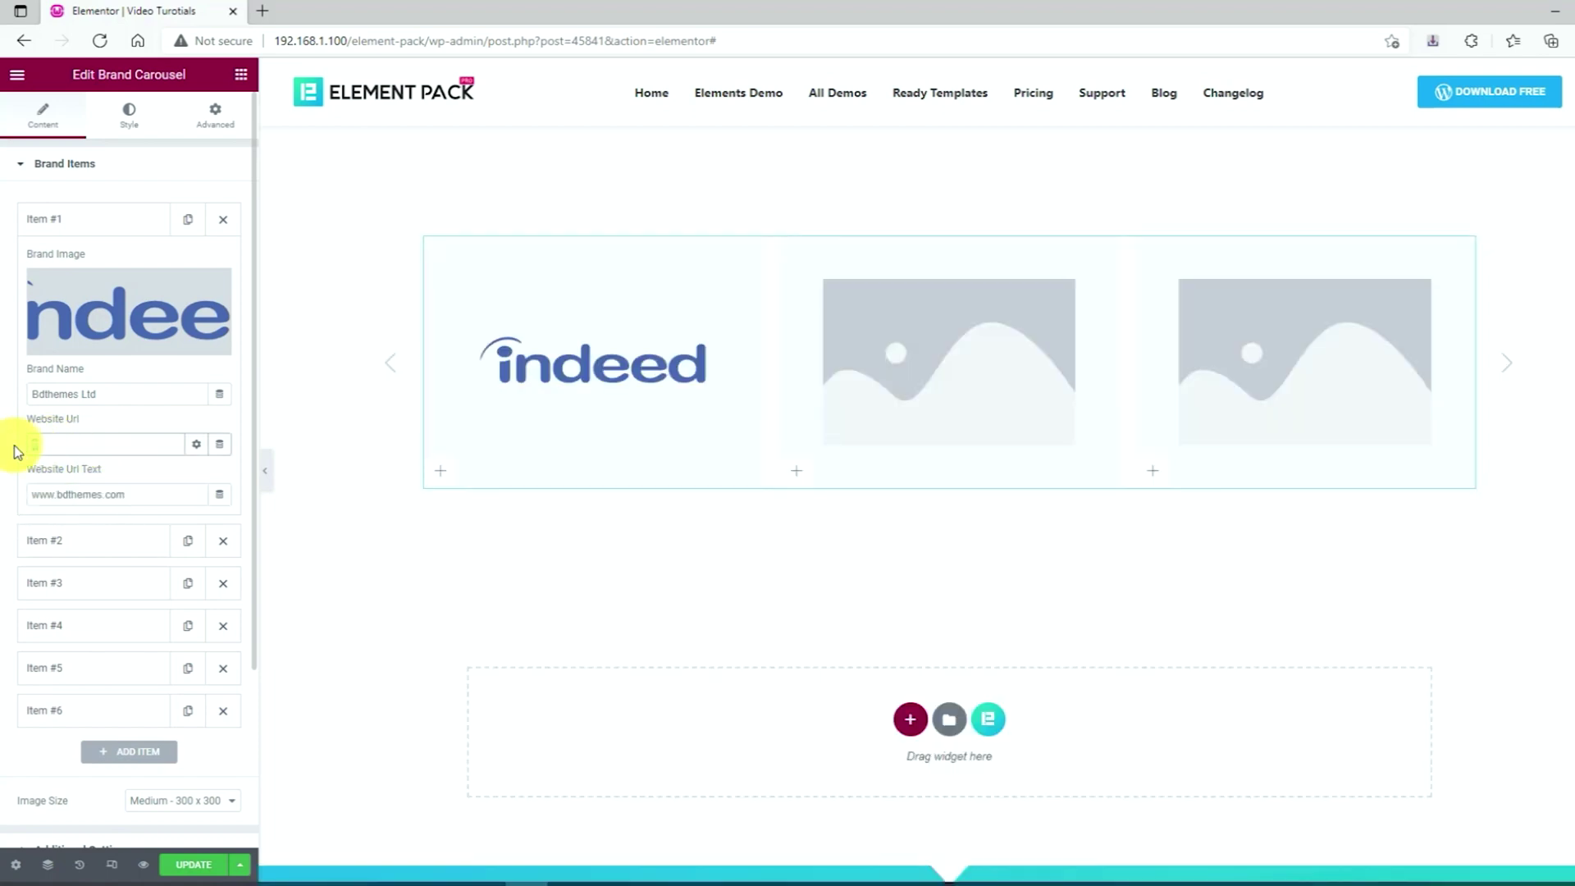
pyautogui.click(196, 445)
pyautogui.click(196, 444)
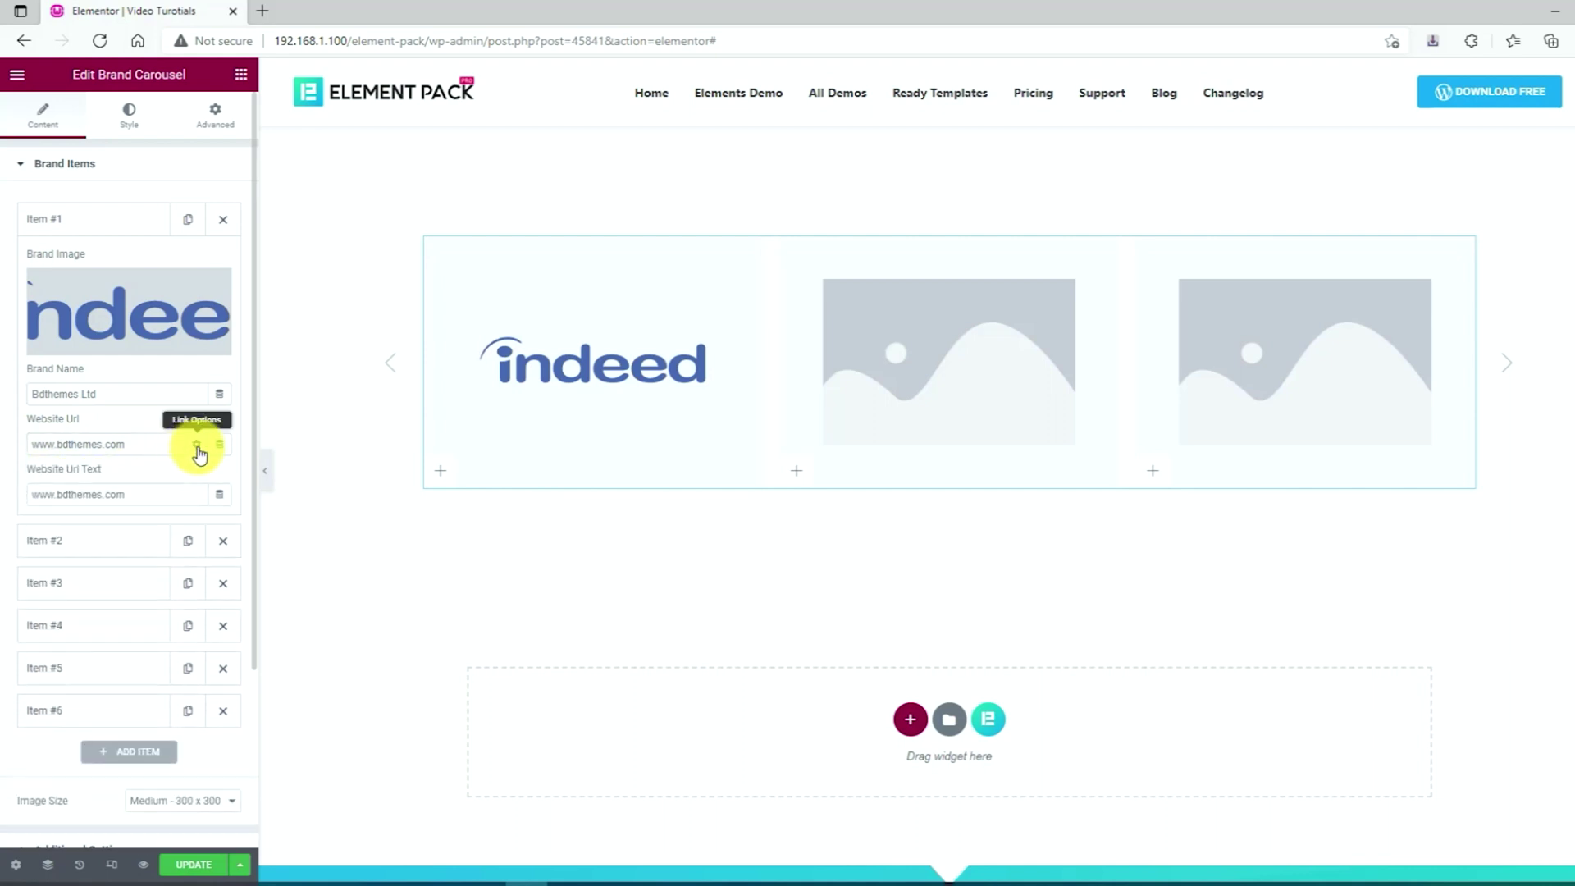
# Assign the FLIXBUS and zalando logos to brand items two and three
pyautogui.click(110, 553)
pyautogui.click(114, 358)
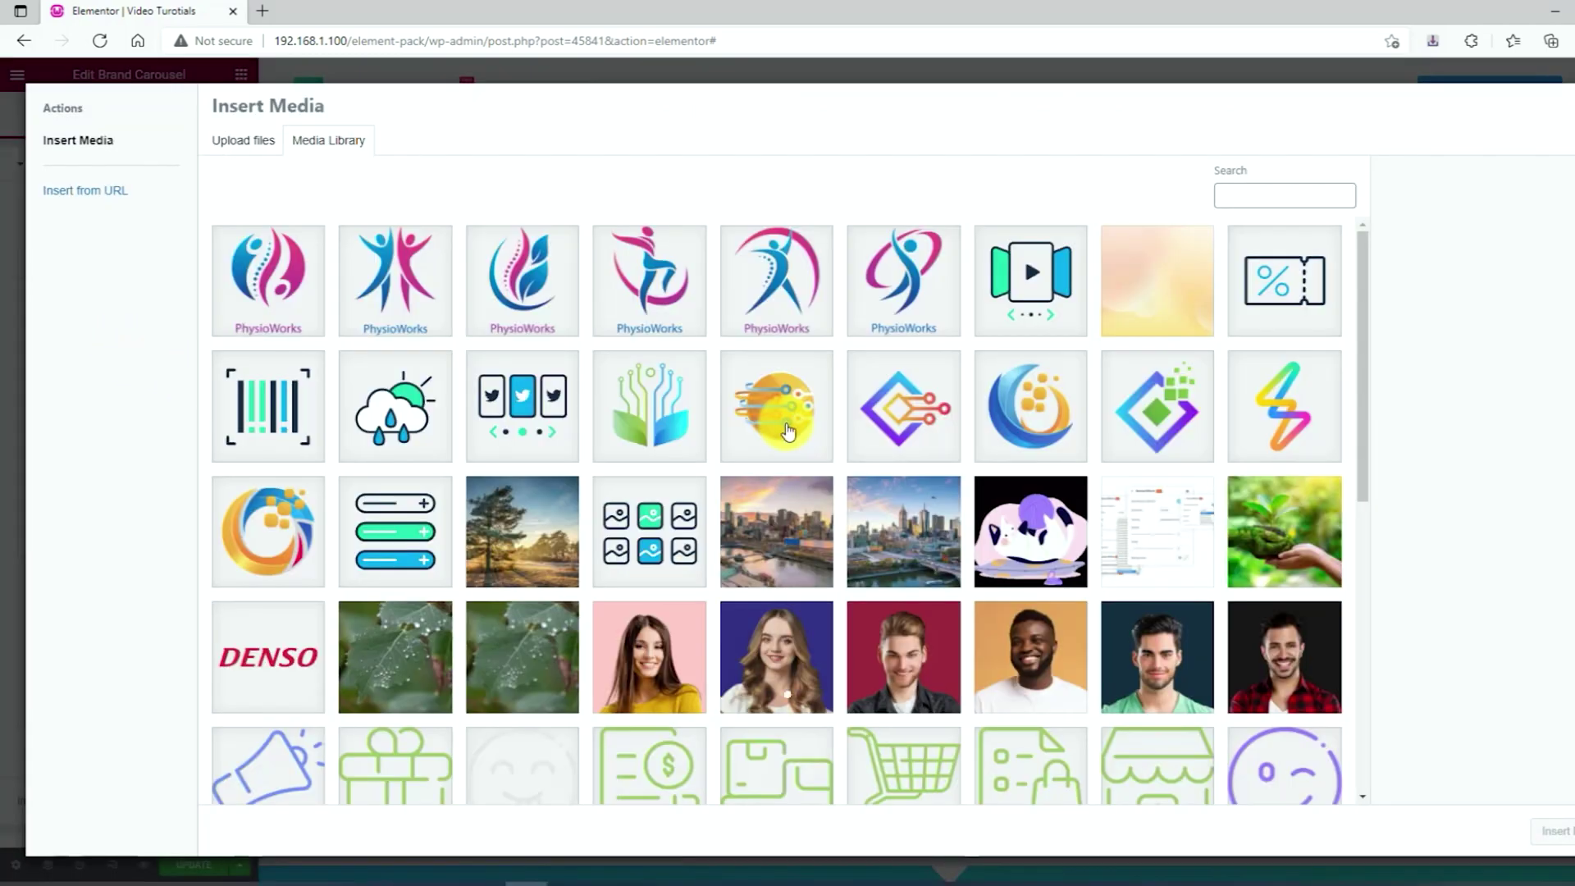
pyautogui.scroll(-5, 784, 427)
pyautogui.click(779, 550)
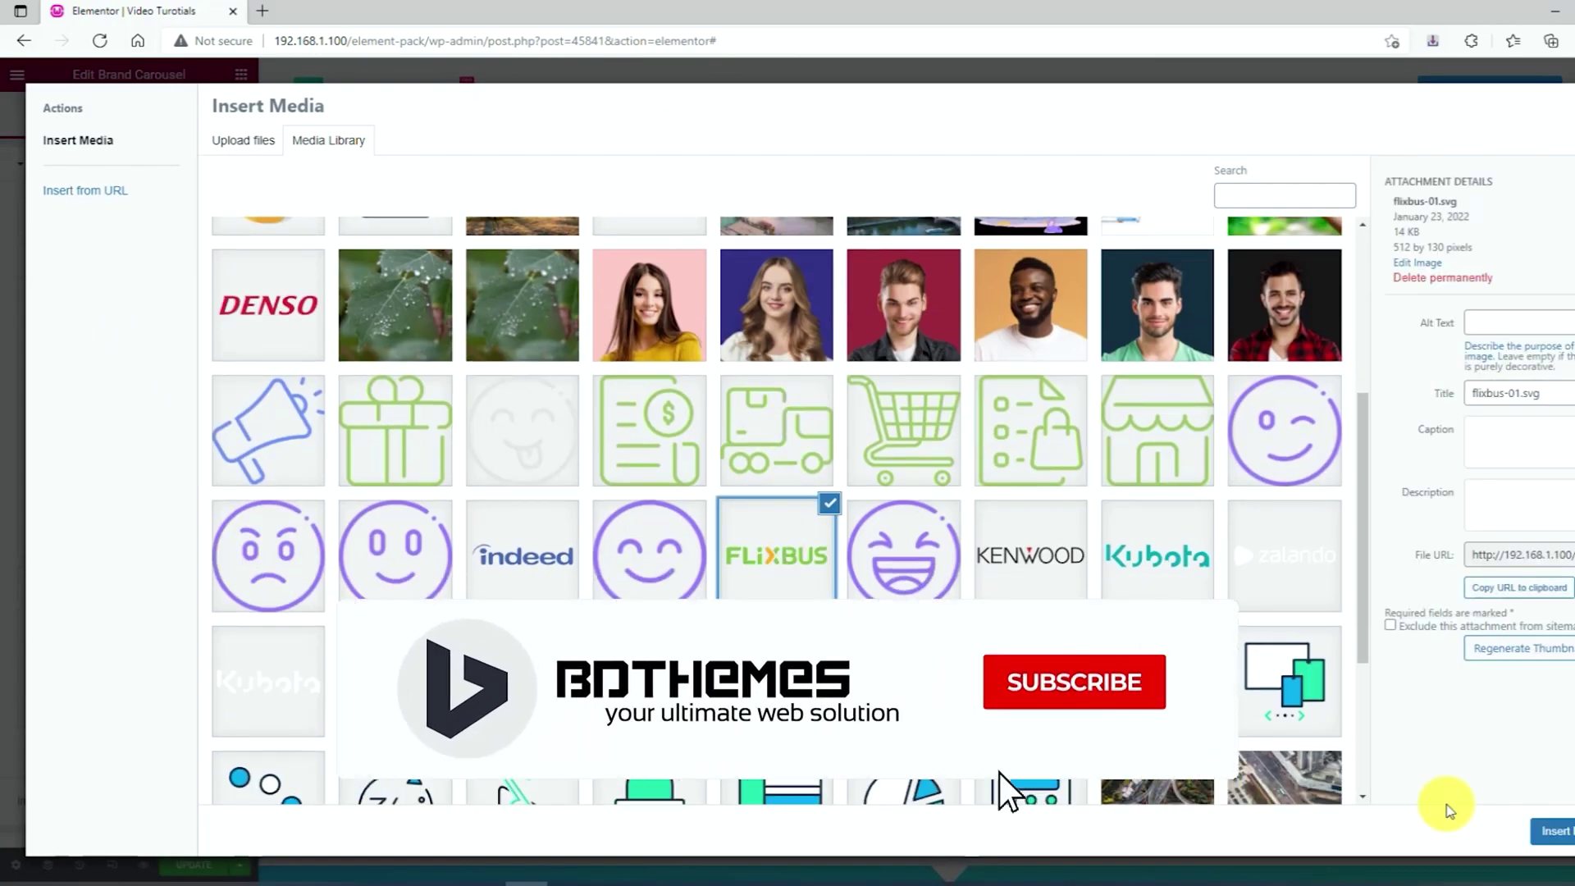
pyautogui.click(1553, 830)
pyautogui.click(115, 317)
pyautogui.click(115, 386)
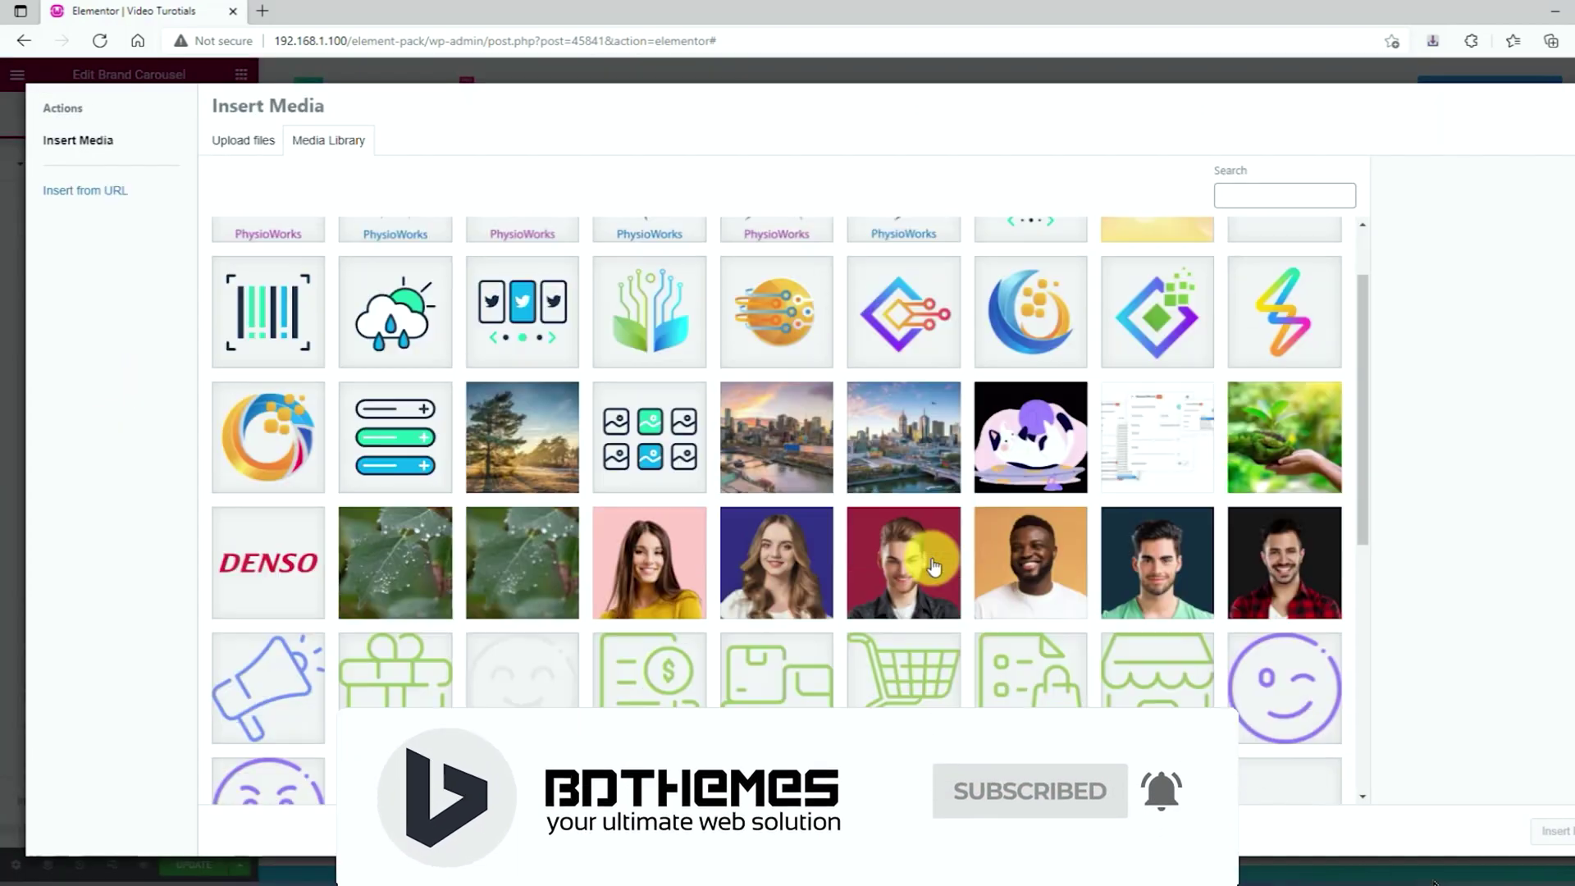
pyautogui.scroll(-5, 780, 598)
pyautogui.click(780, 595)
pyautogui.click(1552, 830)
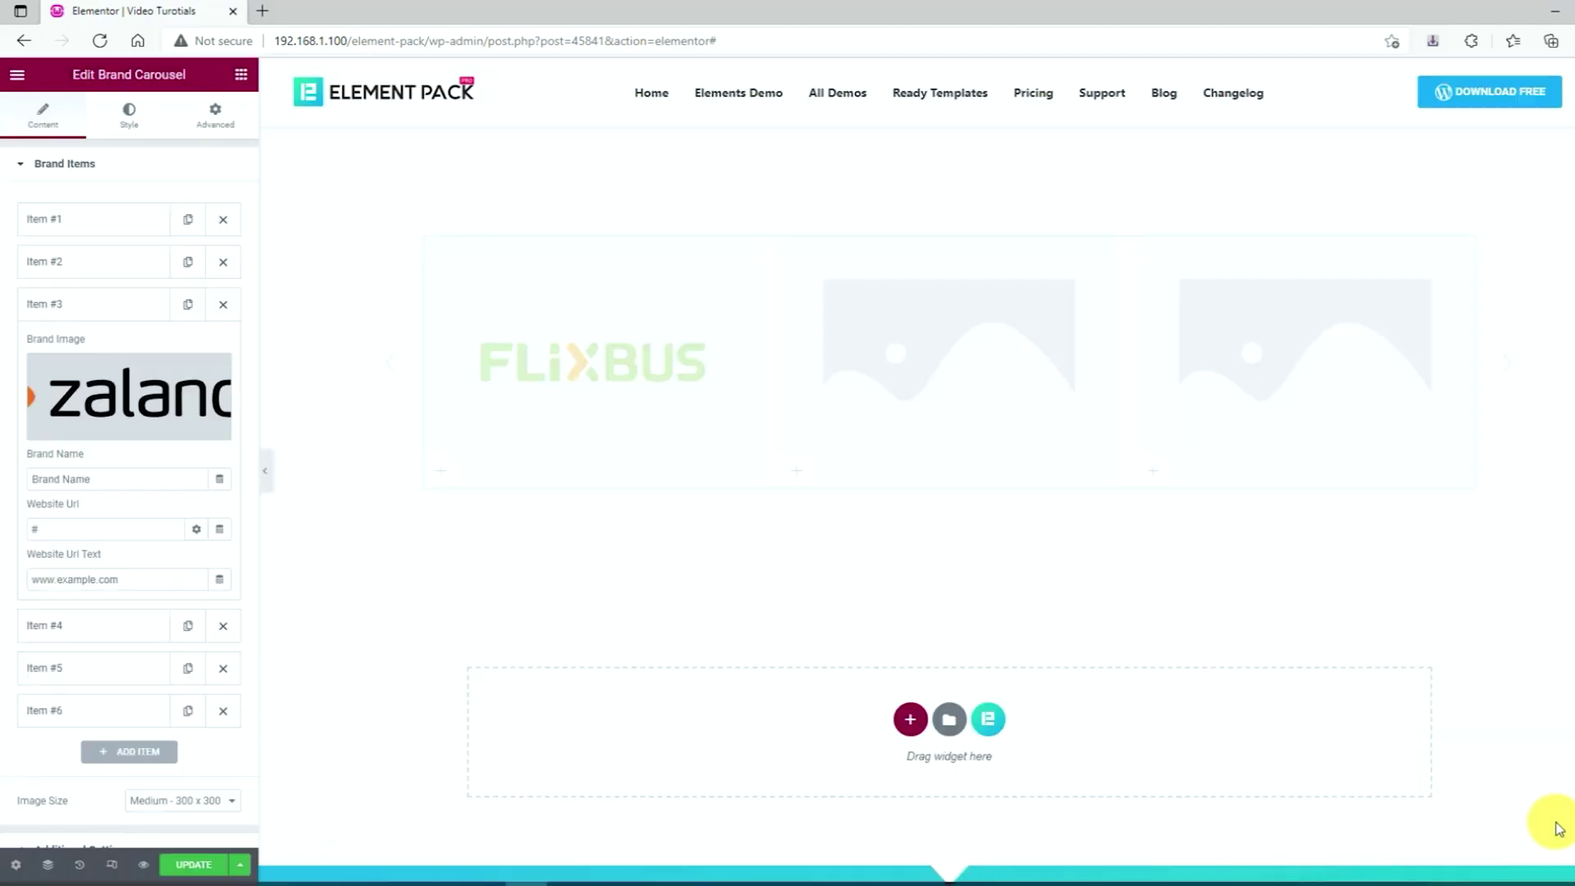
# Assign the Soriana and KENWOOD logos to brand items four and five
pyautogui.click(109, 300)
pyautogui.click(109, 341)
pyautogui.click(109, 421)
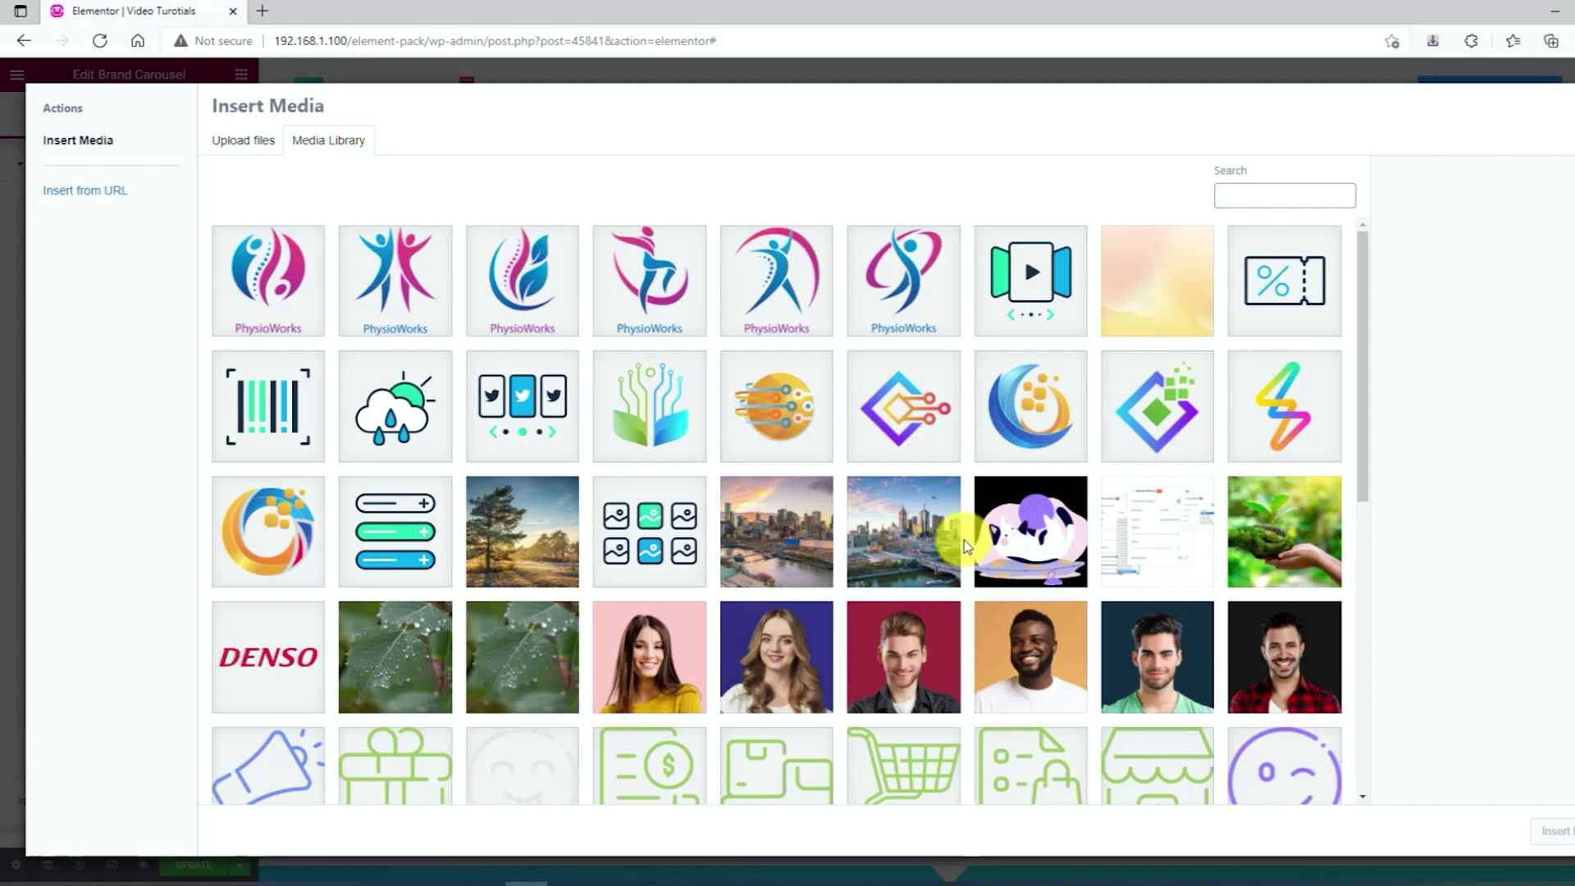
pyautogui.scroll(-6, 960, 542)
pyautogui.click(1017, 515)
pyautogui.click(1553, 831)
pyautogui.click(98, 353)
pyautogui.click(98, 399)
pyautogui.click(123, 369)
pyautogui.scroll(-5, 888, 615)
pyautogui.scroll(-1, 889, 615)
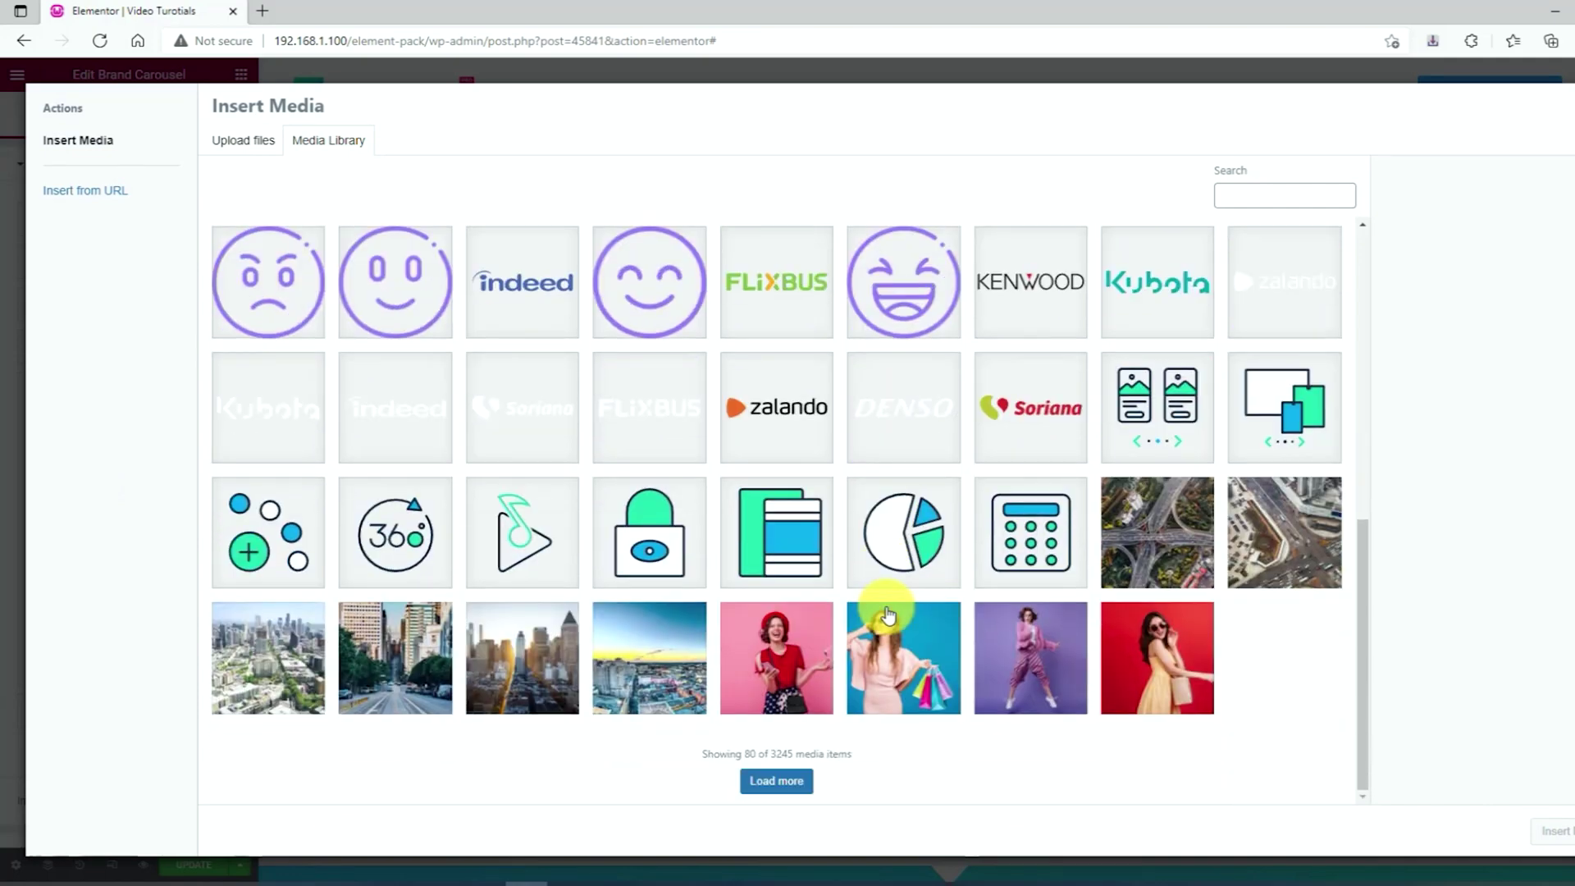
pyautogui.click(1008, 330)
pyautogui.click(1552, 830)
# Assign the Kubota logo to item six and slide the carousel to check the logos
pyautogui.click(44, 710)
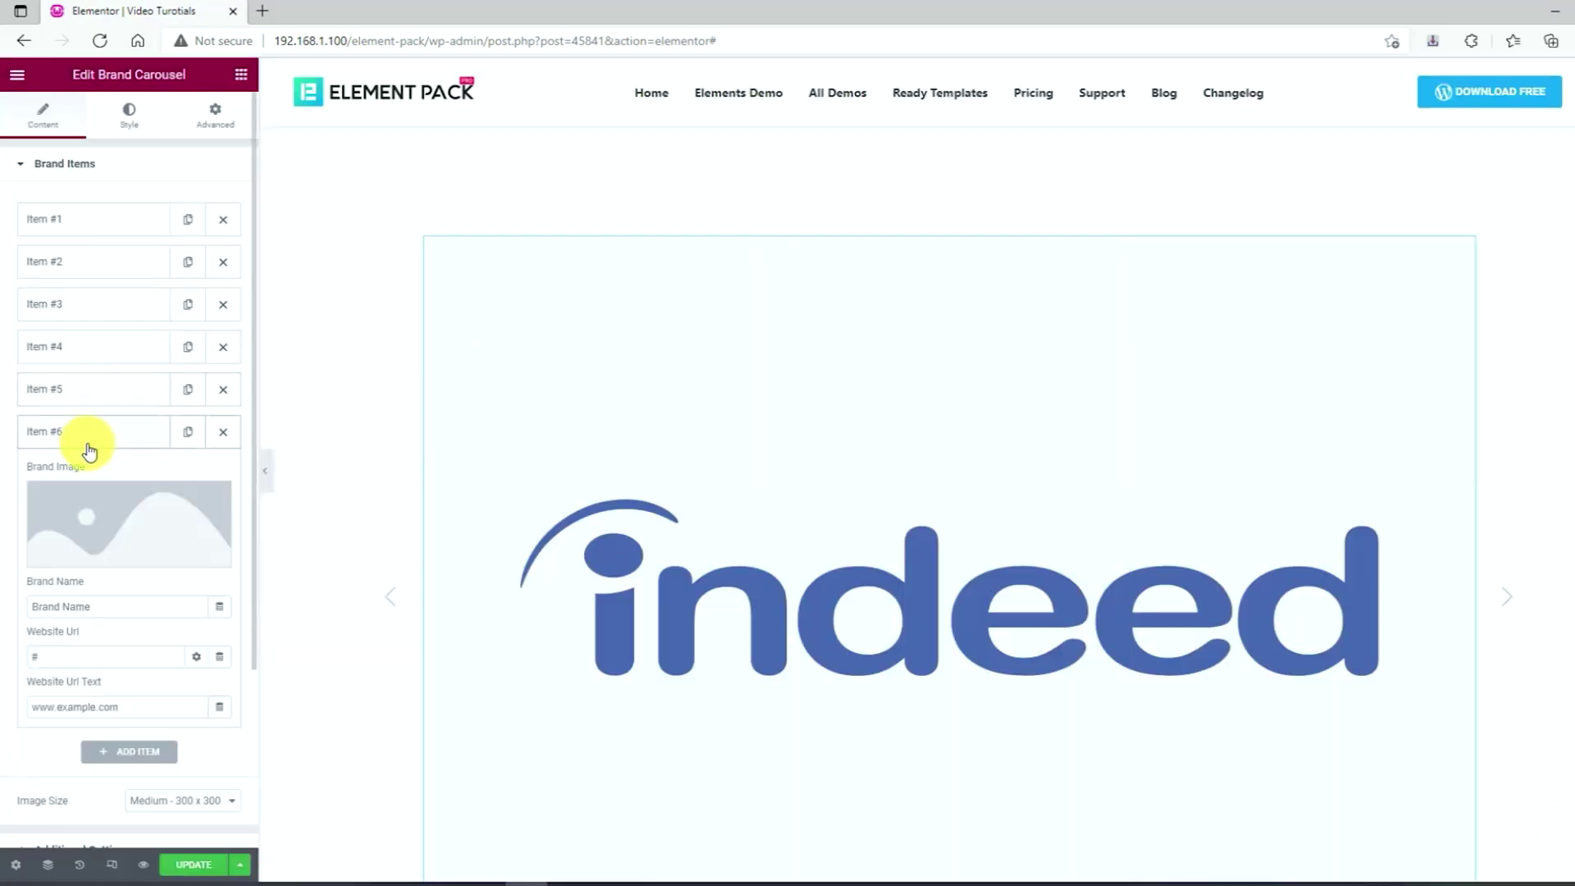
pyautogui.click(95, 478)
pyautogui.scroll(-3, 780, 543)
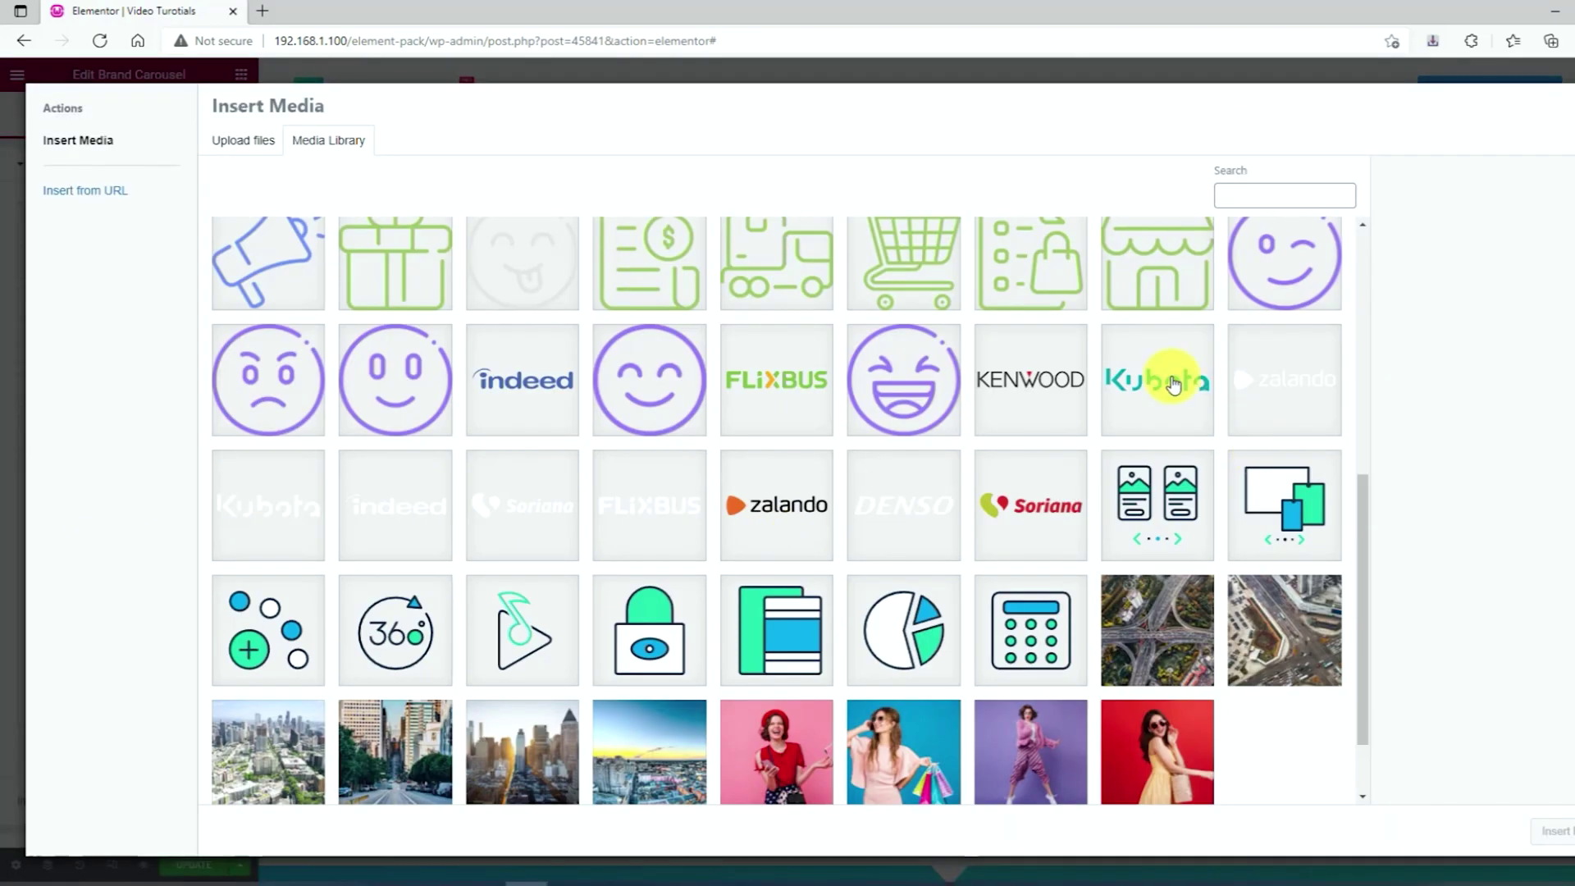
pyautogui.click(1159, 369)
pyautogui.click(1553, 831)
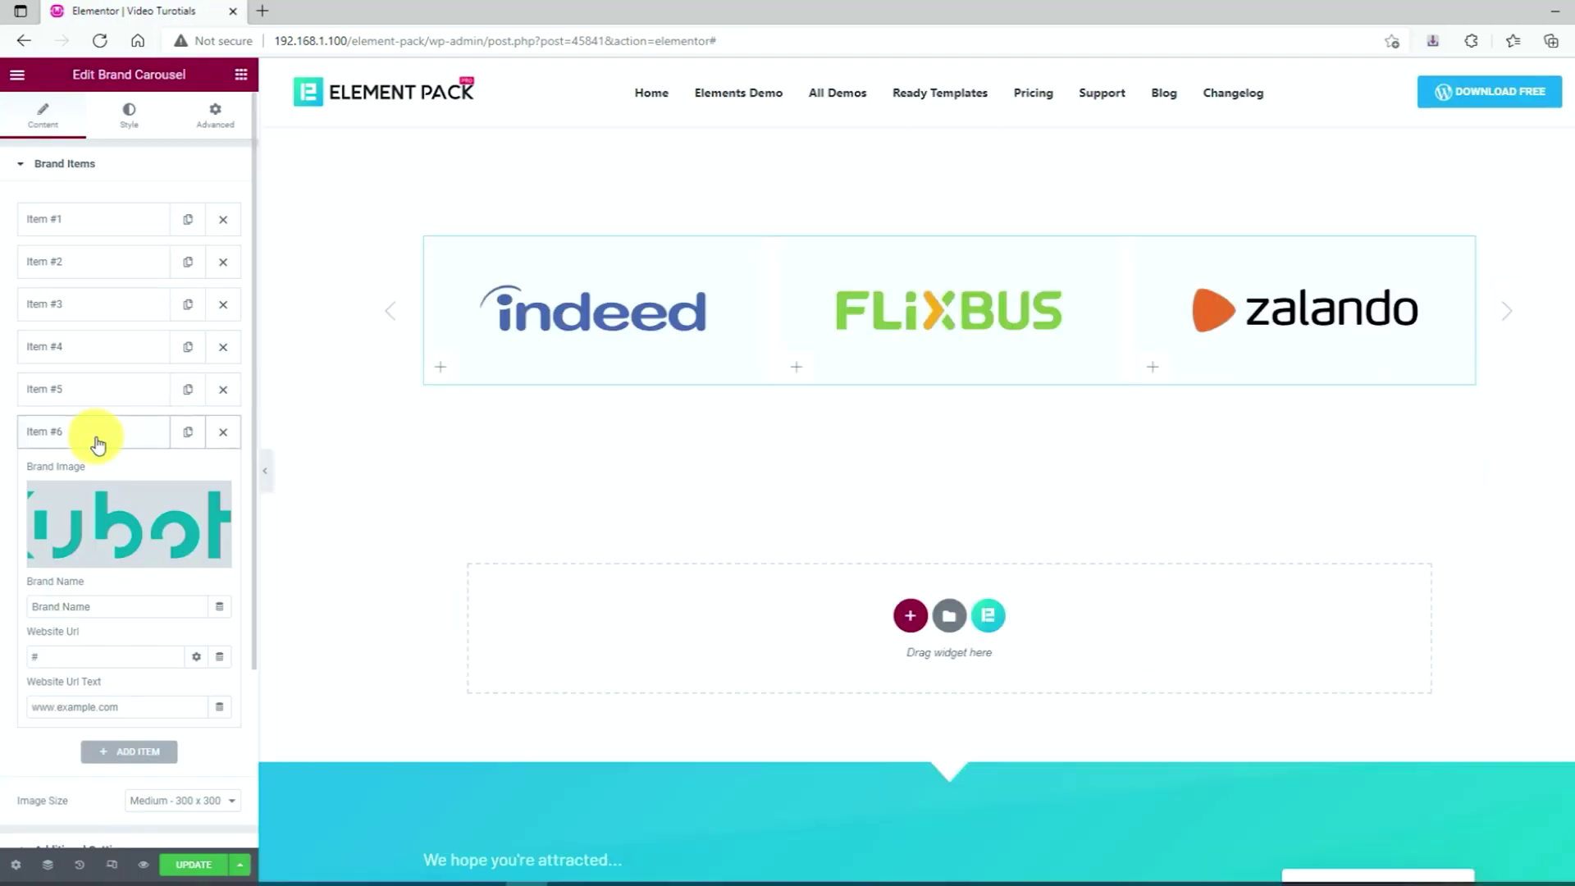
pyautogui.click(1507, 316)
pyautogui.click(1506, 317)
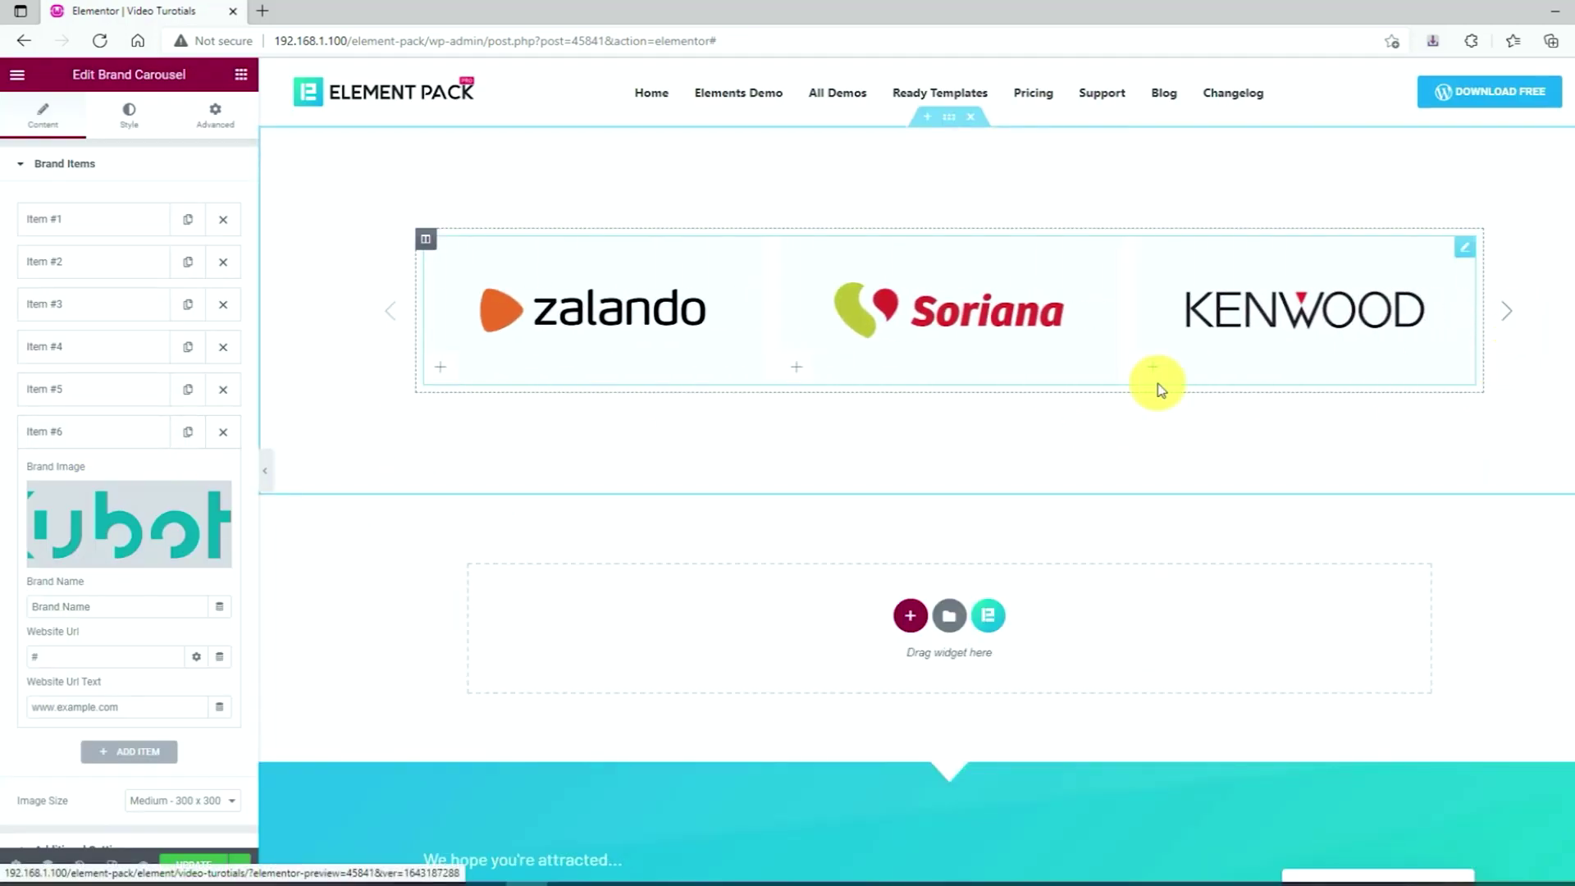
pyautogui.click(117, 441)
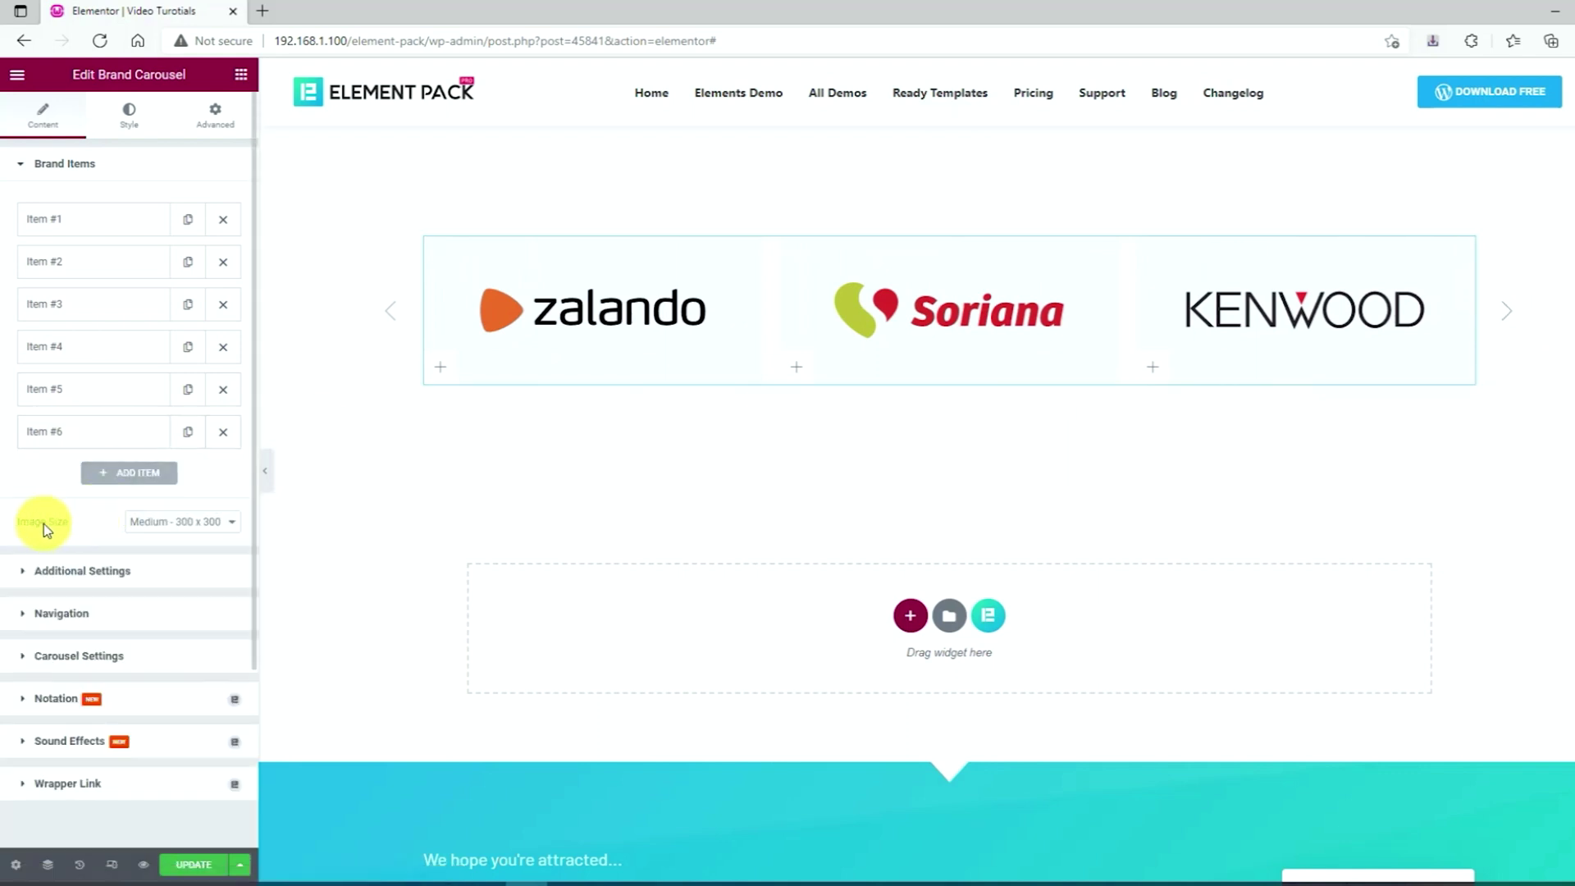
# Change the carousel's Image Size to Medium Large - 768
pyautogui.click(207, 529)
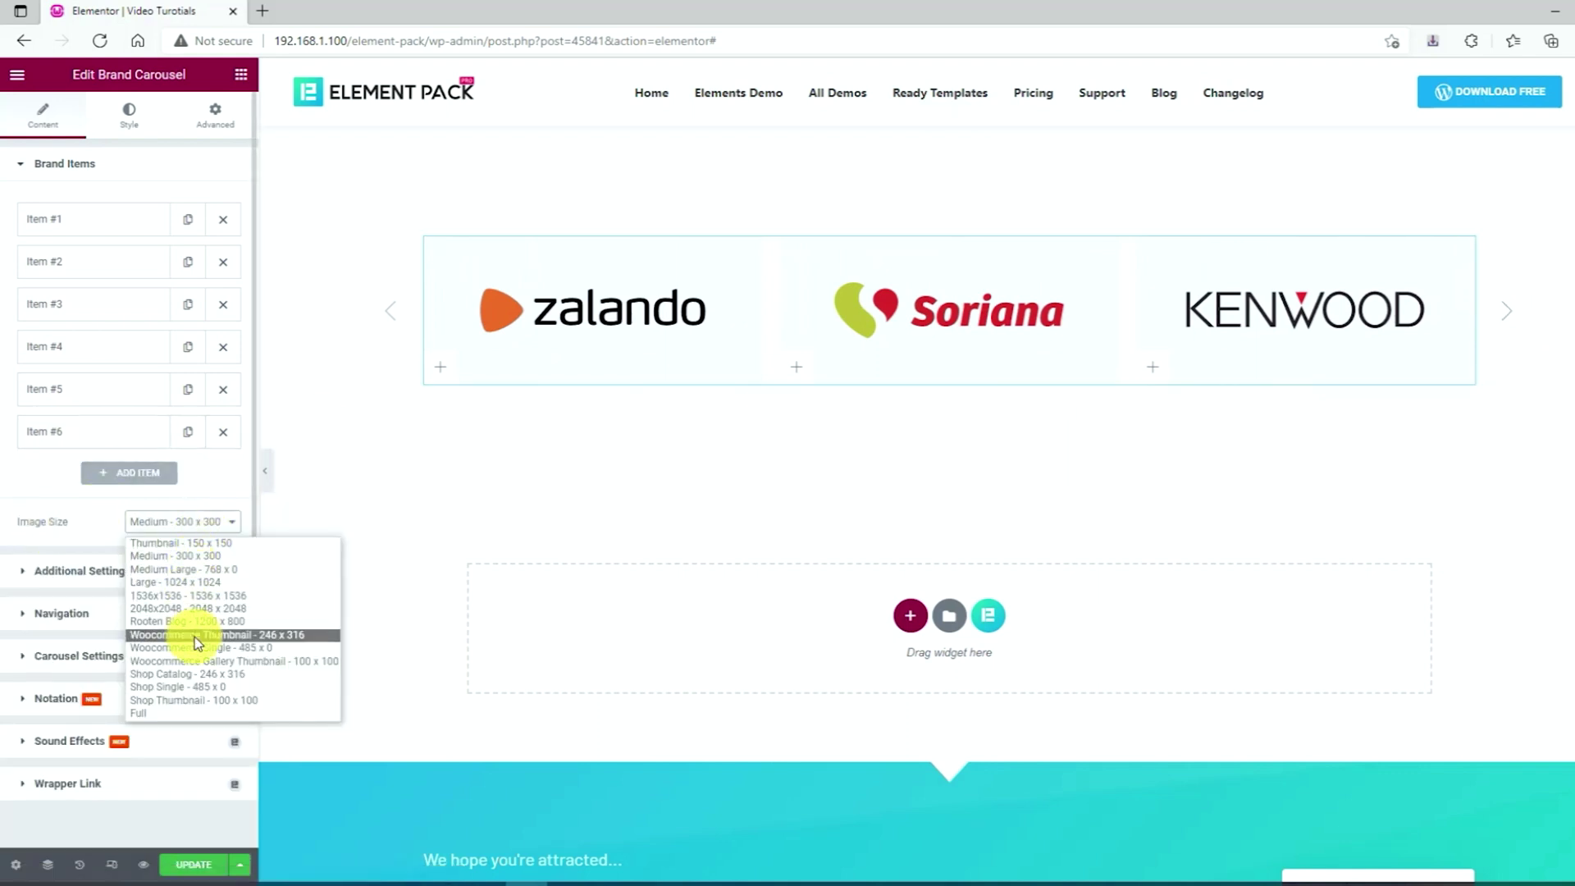
pyautogui.click(202, 570)
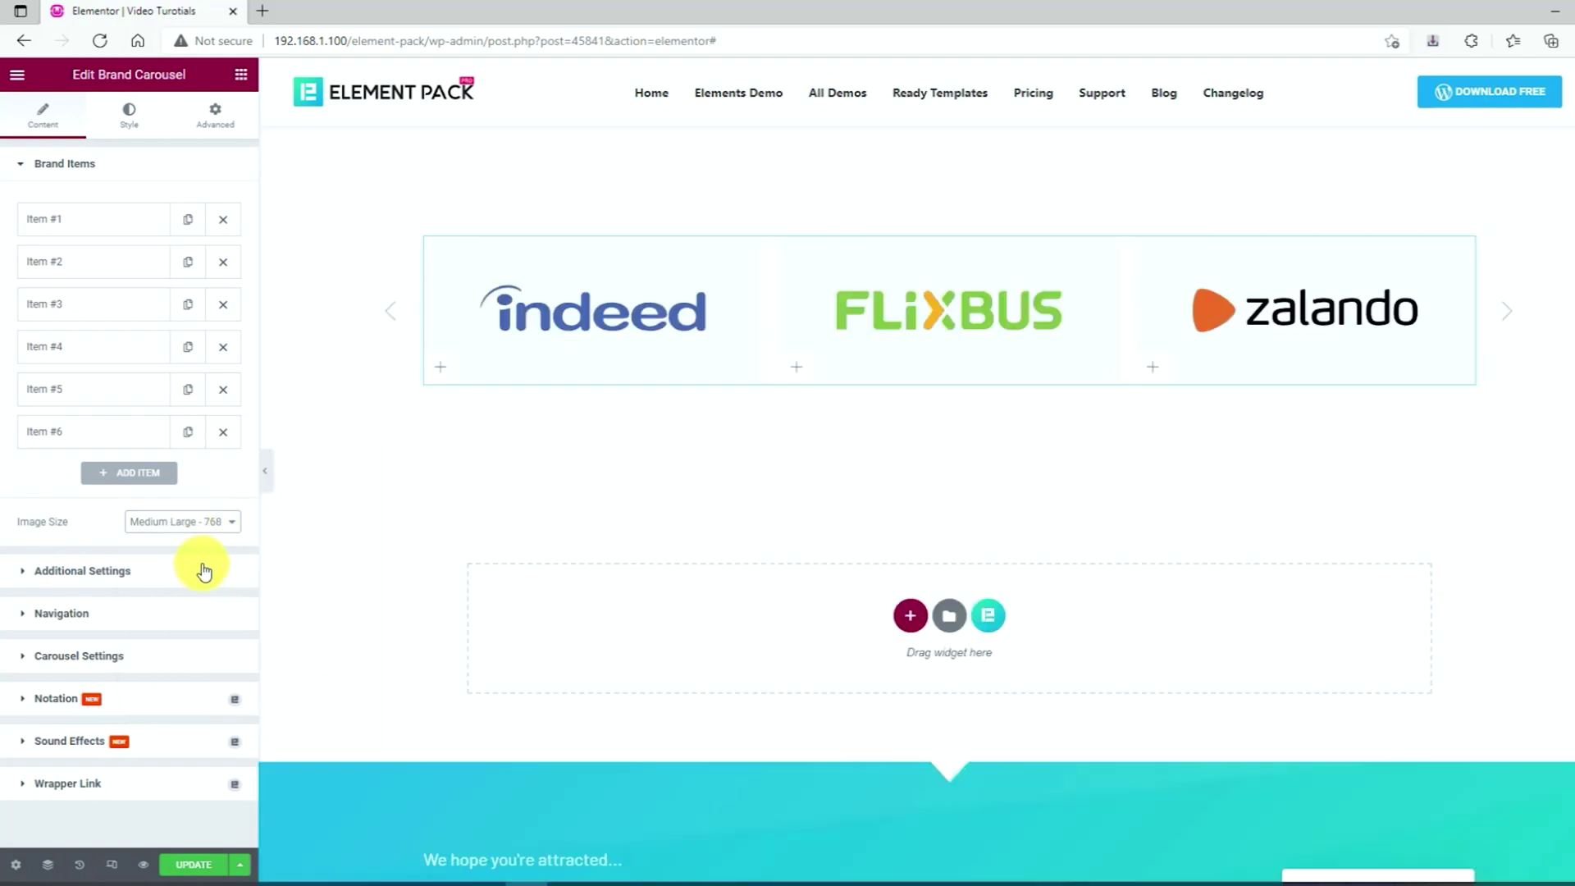
# In Additional Settings, try 4 columns, then set Columns back to 3
pyautogui.click(129, 573)
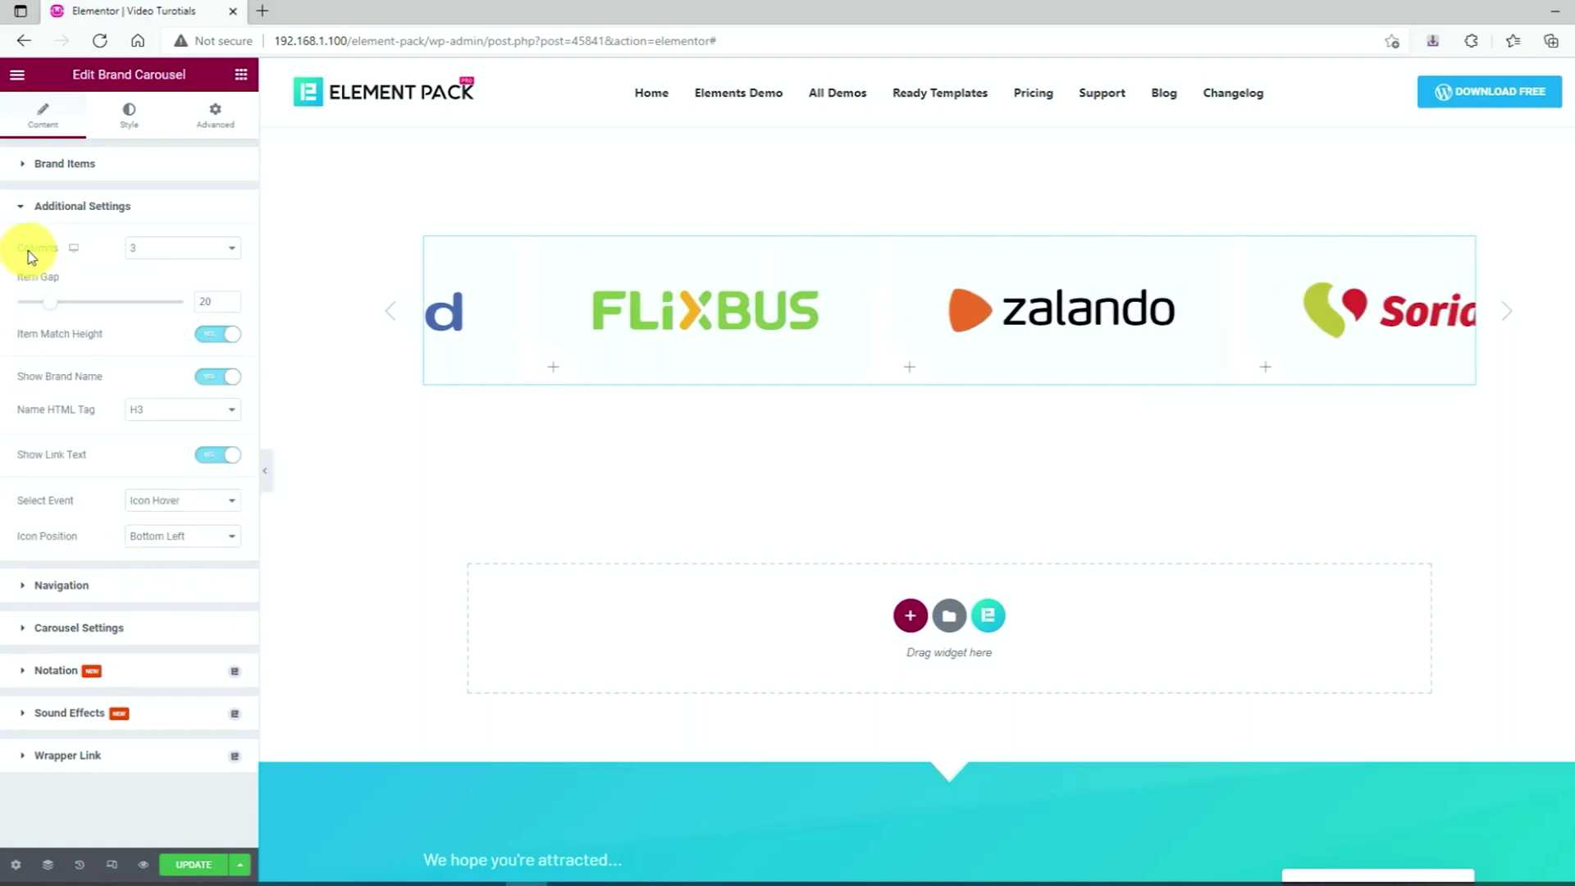
pyautogui.click(188, 254)
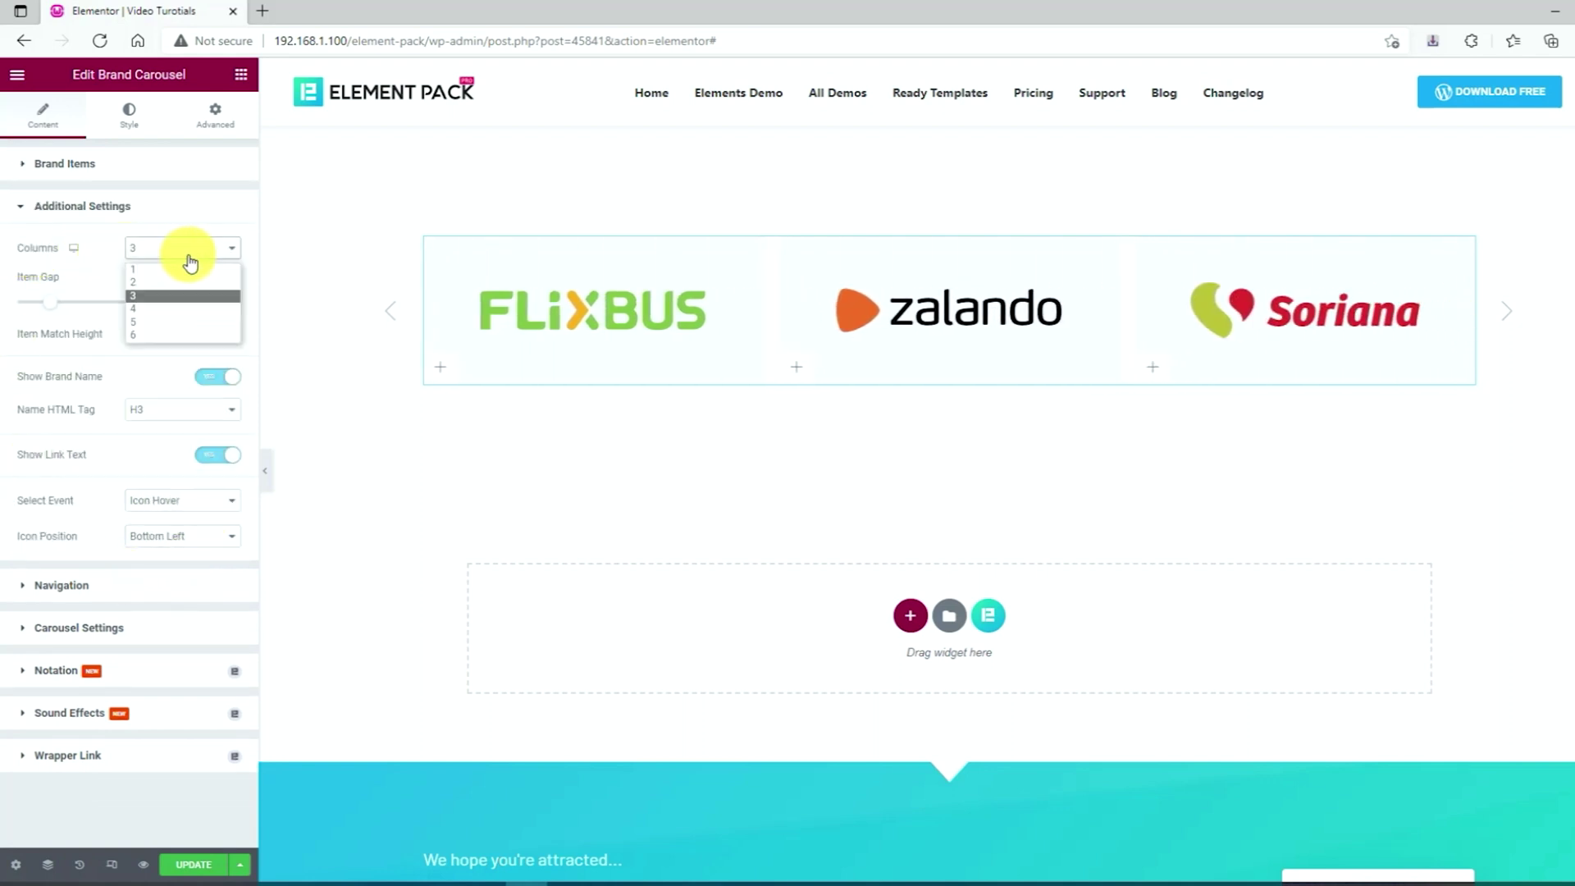
pyautogui.click(153, 309)
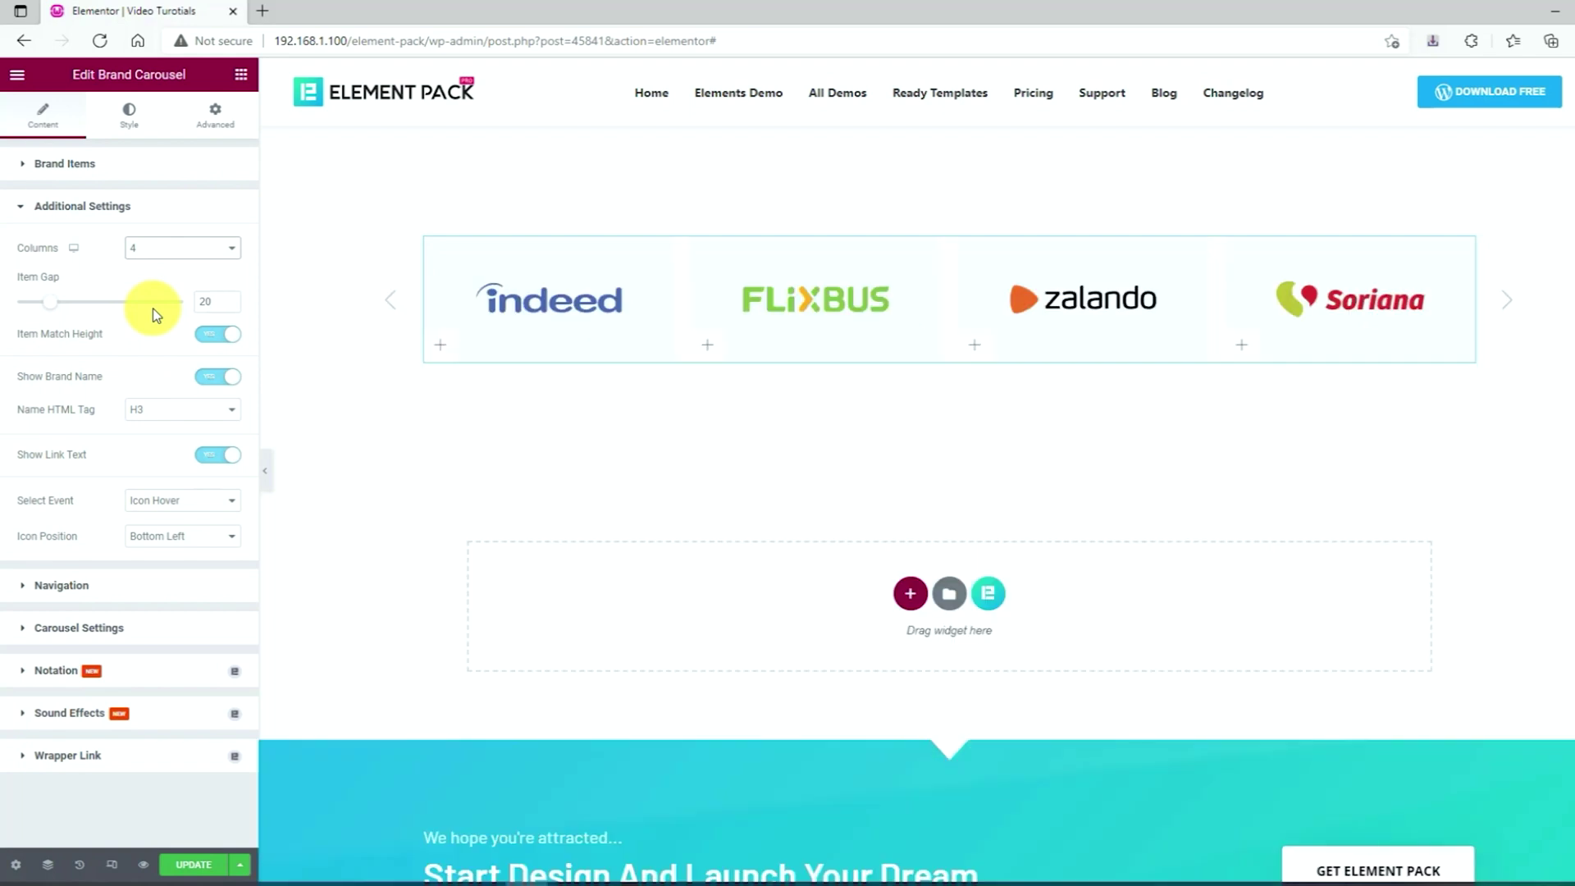
pyautogui.click(156, 252)
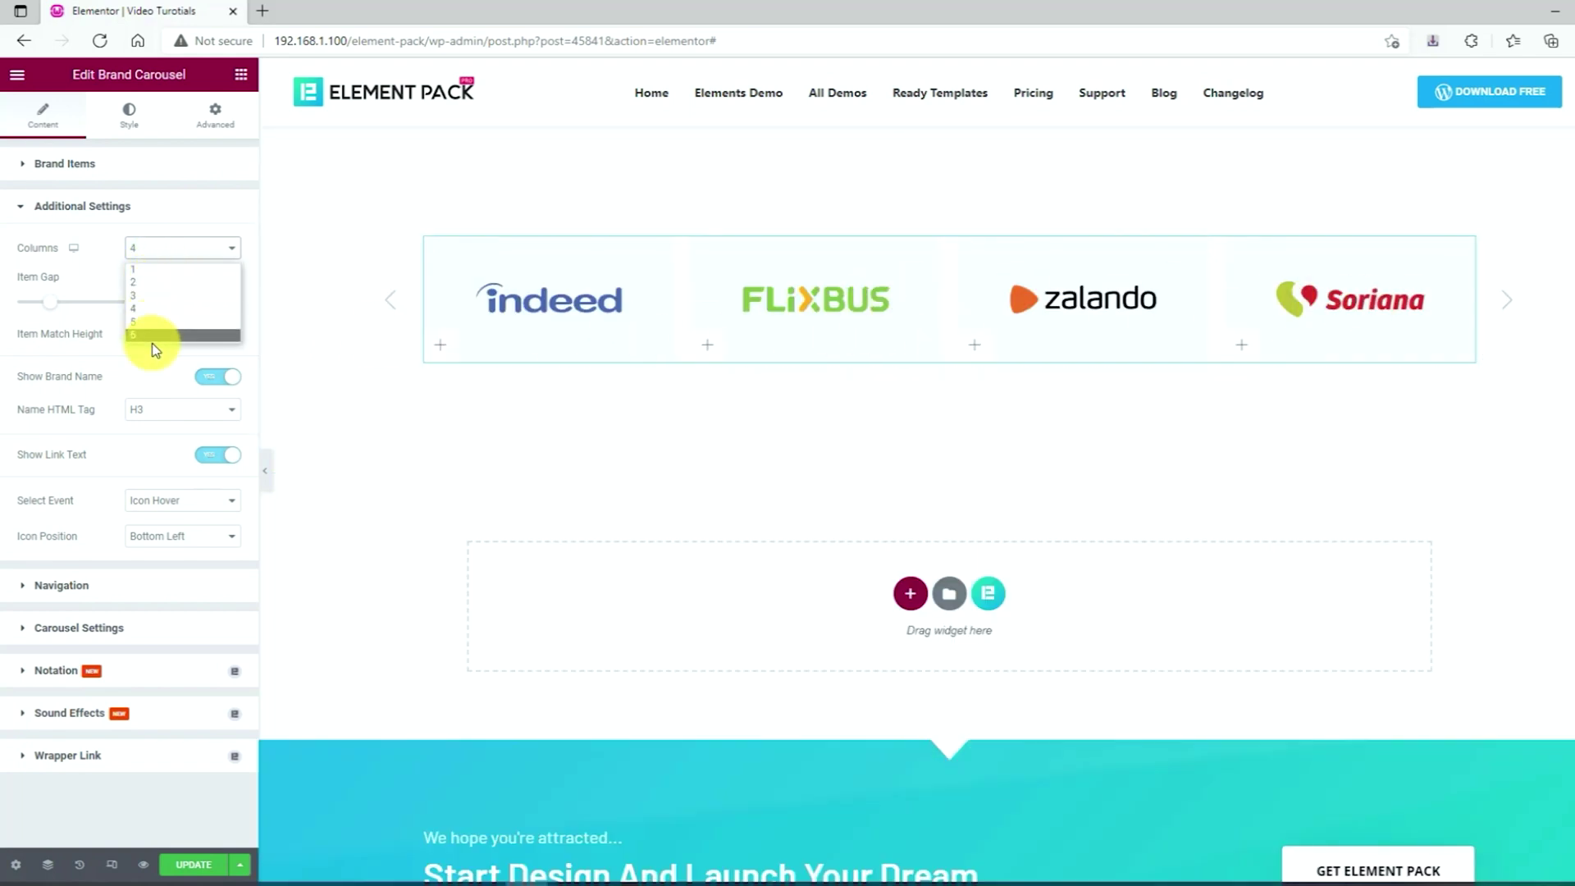
pyautogui.click(163, 300)
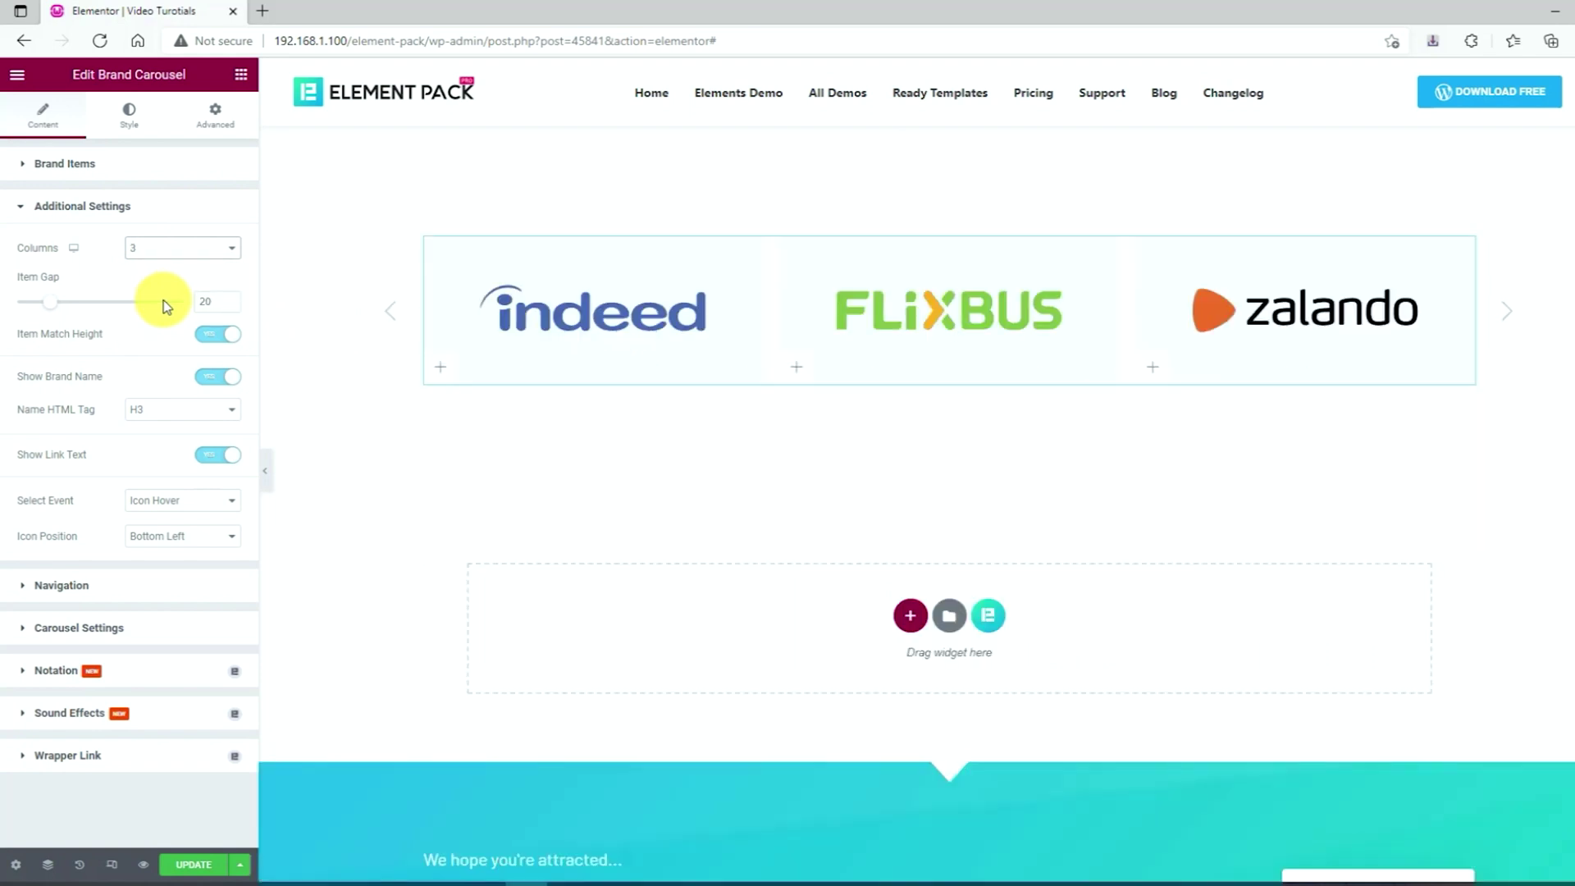
# Set Item Gap to 30 and toggle Show Link Text off and back on
pyautogui.moveTo(54, 314); pyautogui.dragTo(62, 315)
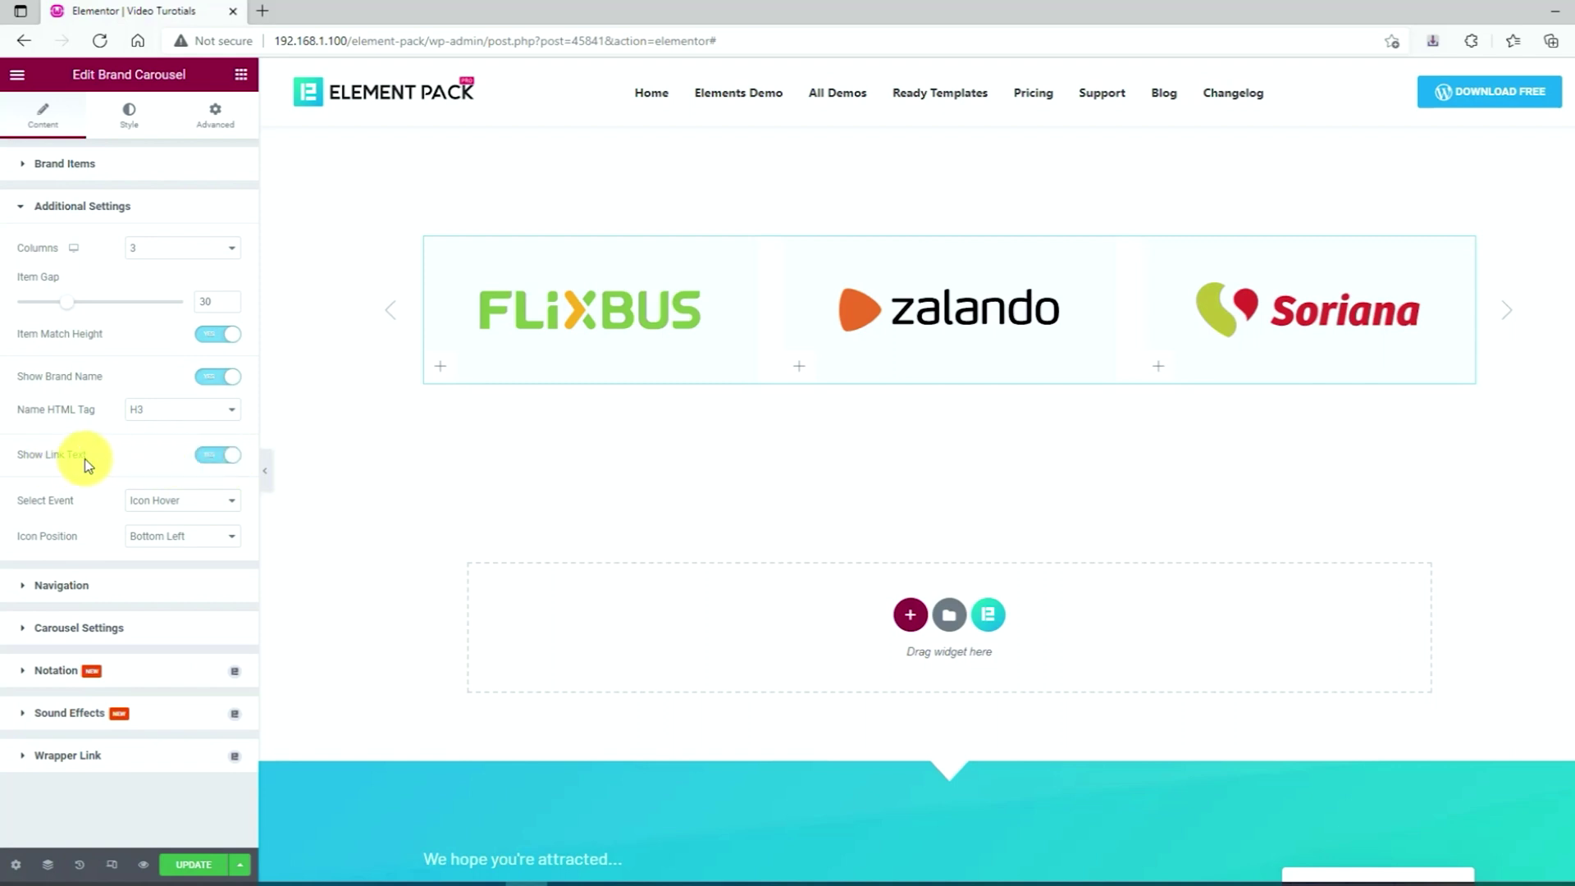
pyautogui.click(211, 464)
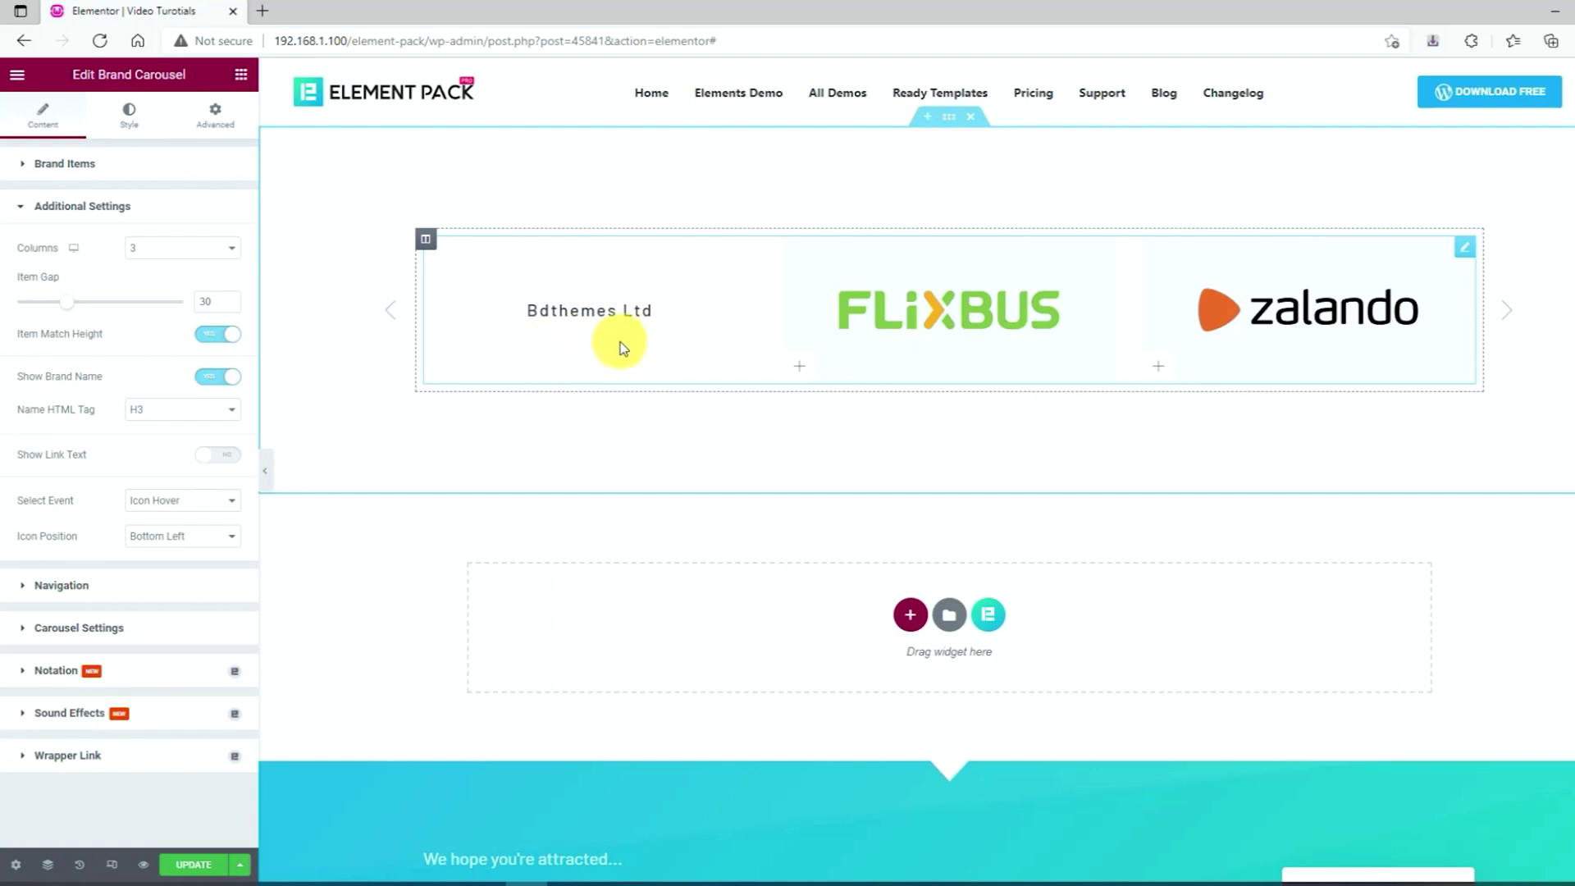
pyautogui.click(220, 457)
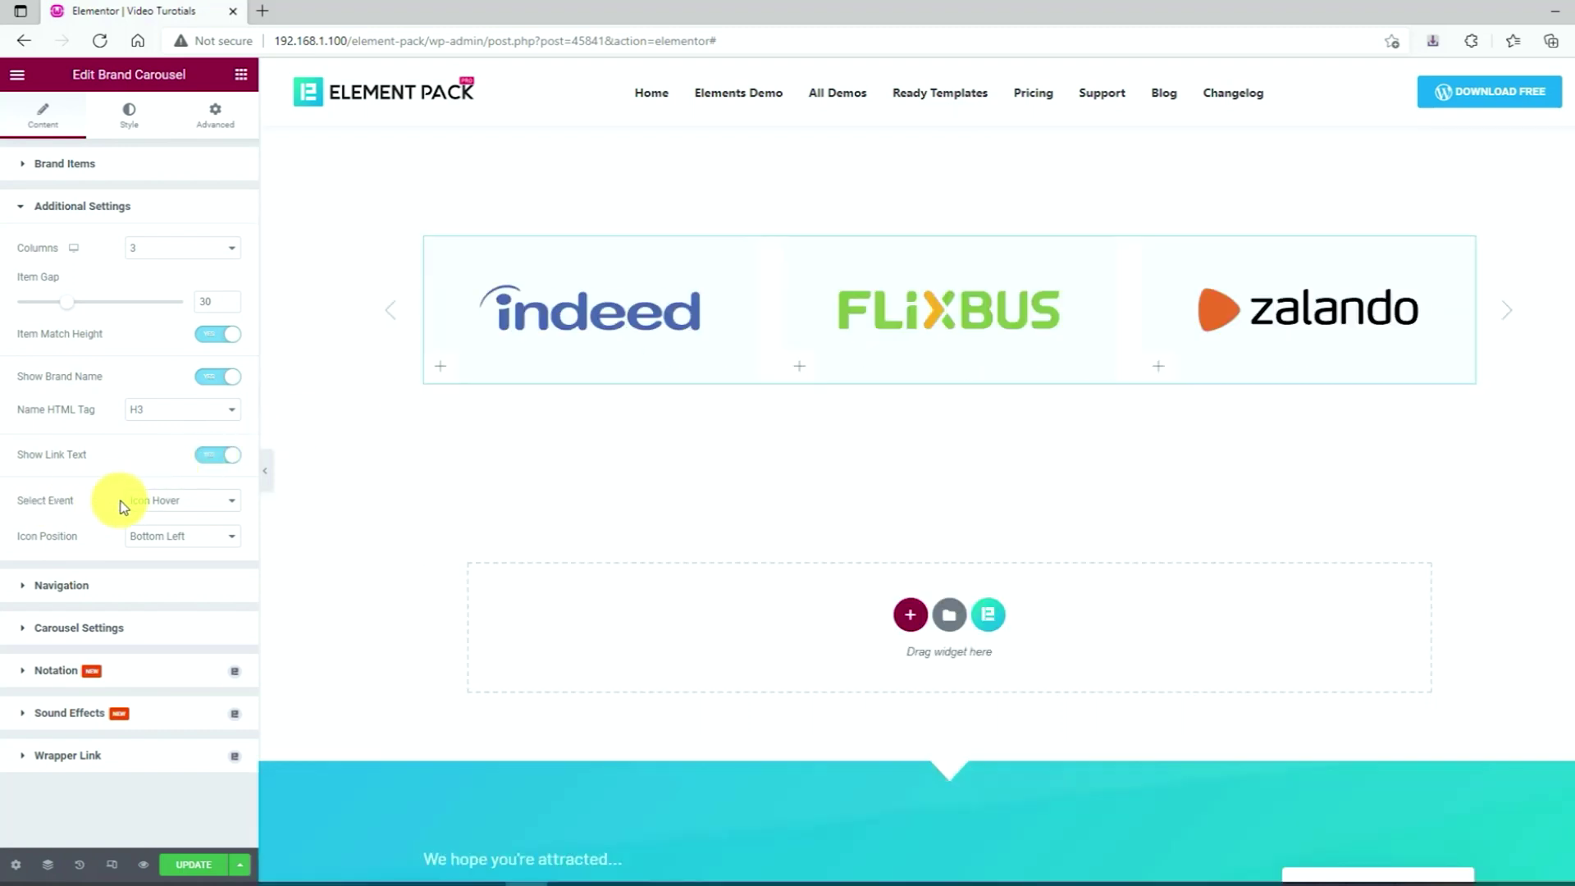
# Set Select Event to Click and Icon Position to Bottom Right
pyautogui.click(182, 507)
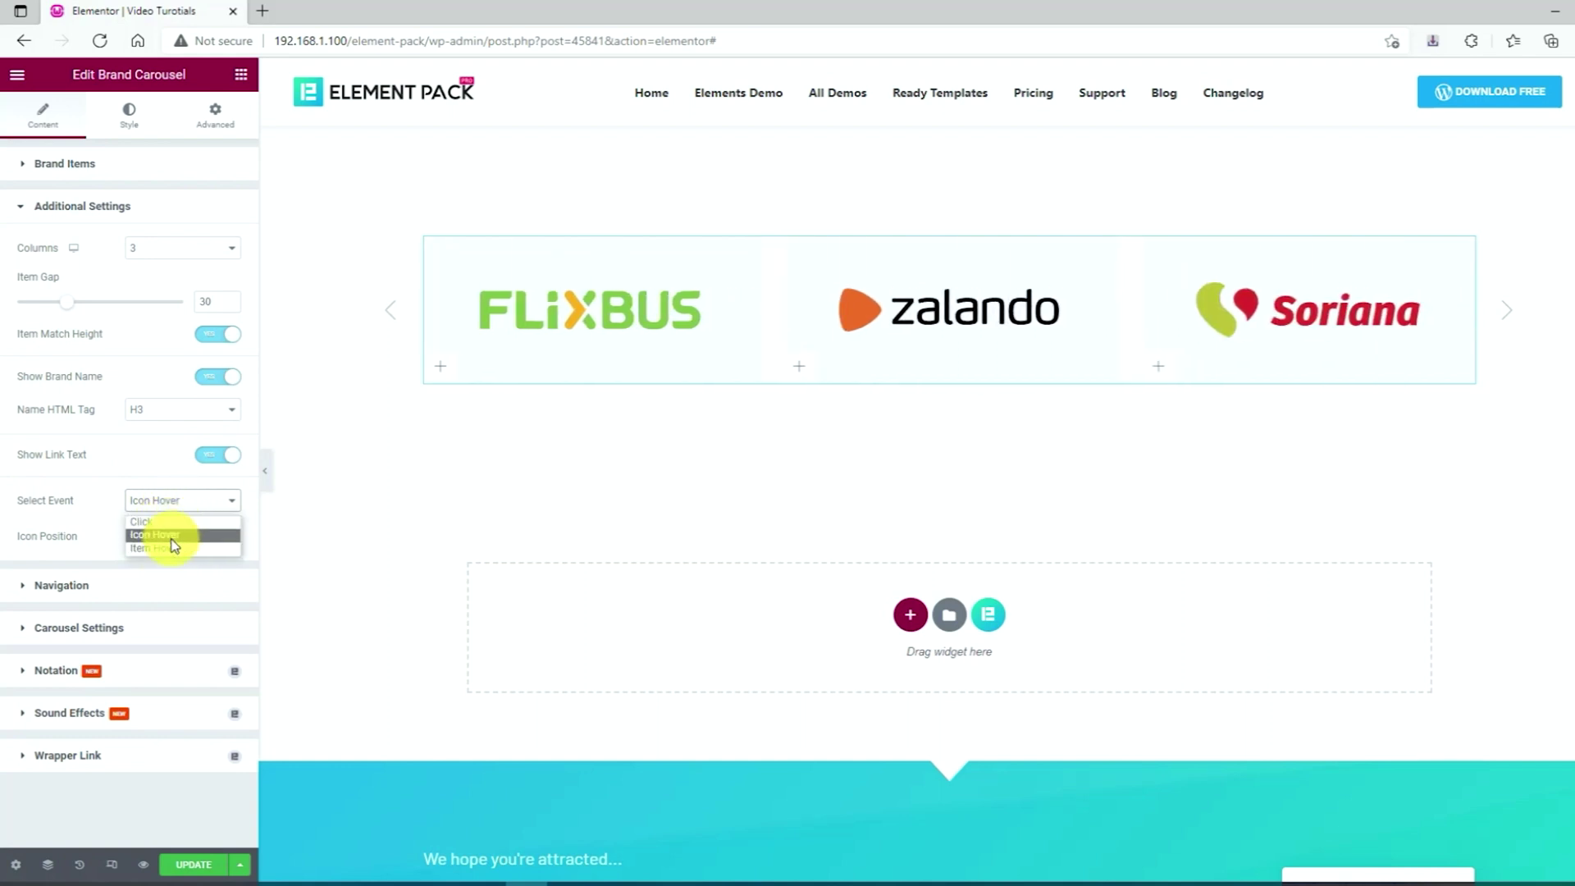
pyautogui.click(172, 523)
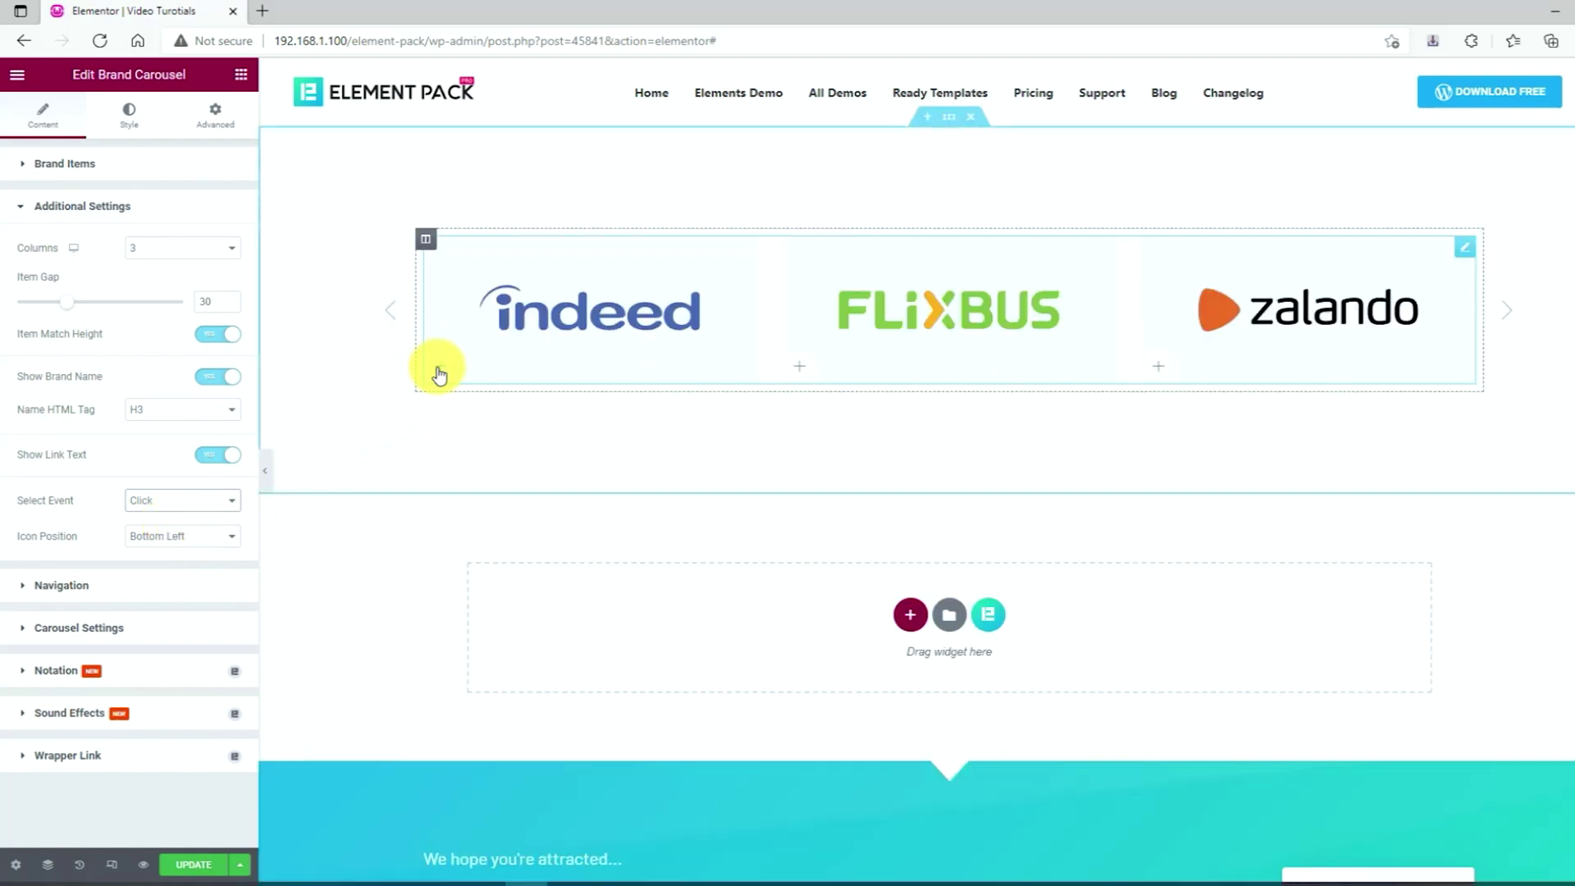
pyautogui.click(801, 374)
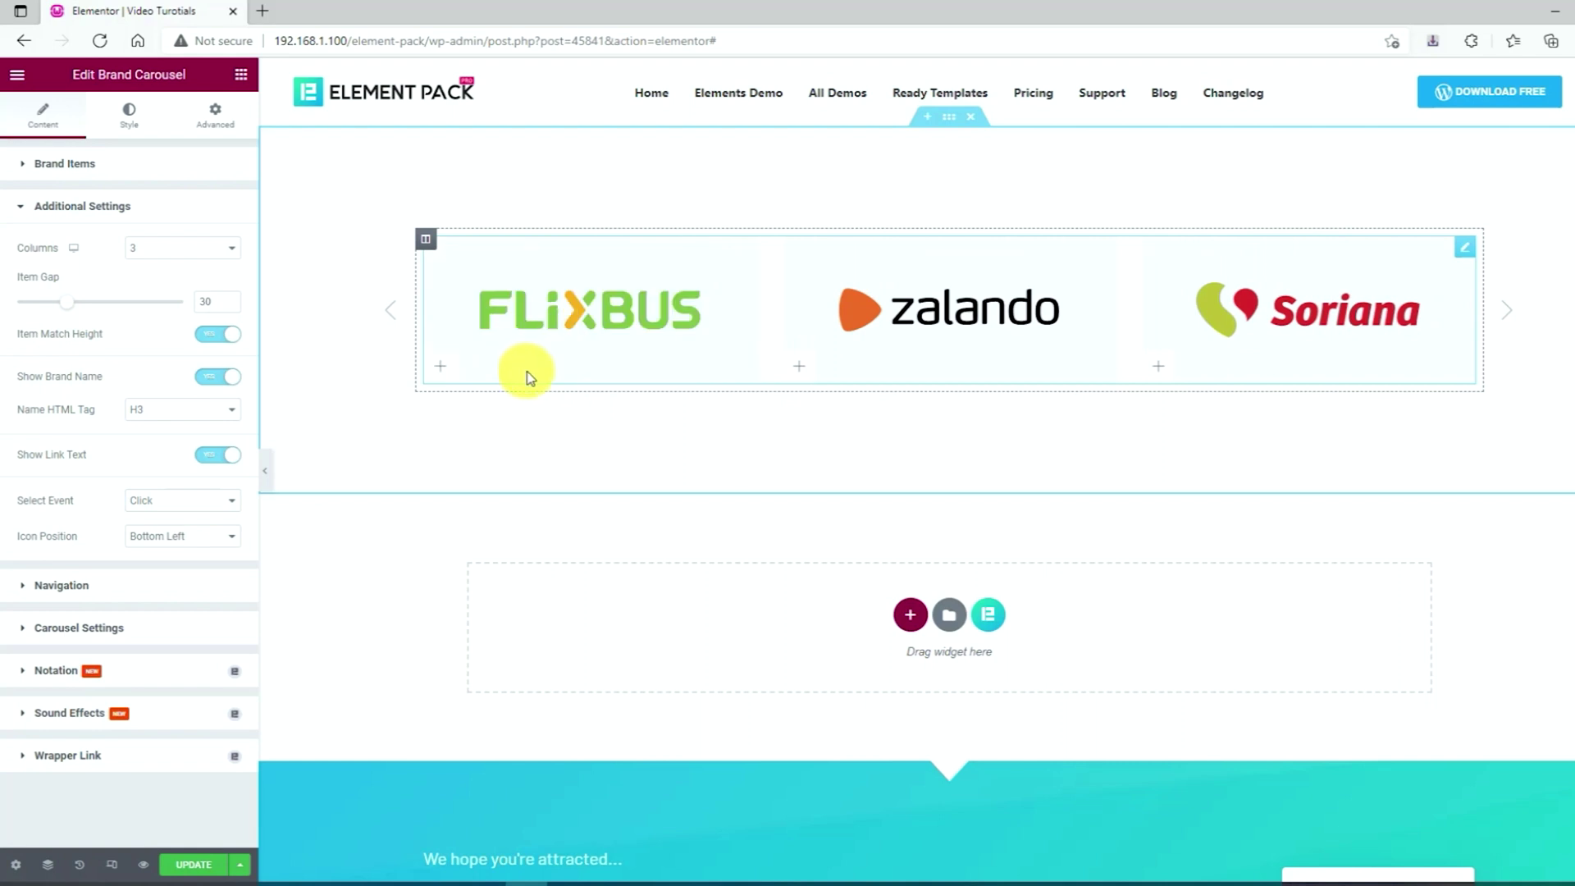
pyautogui.click(176, 536)
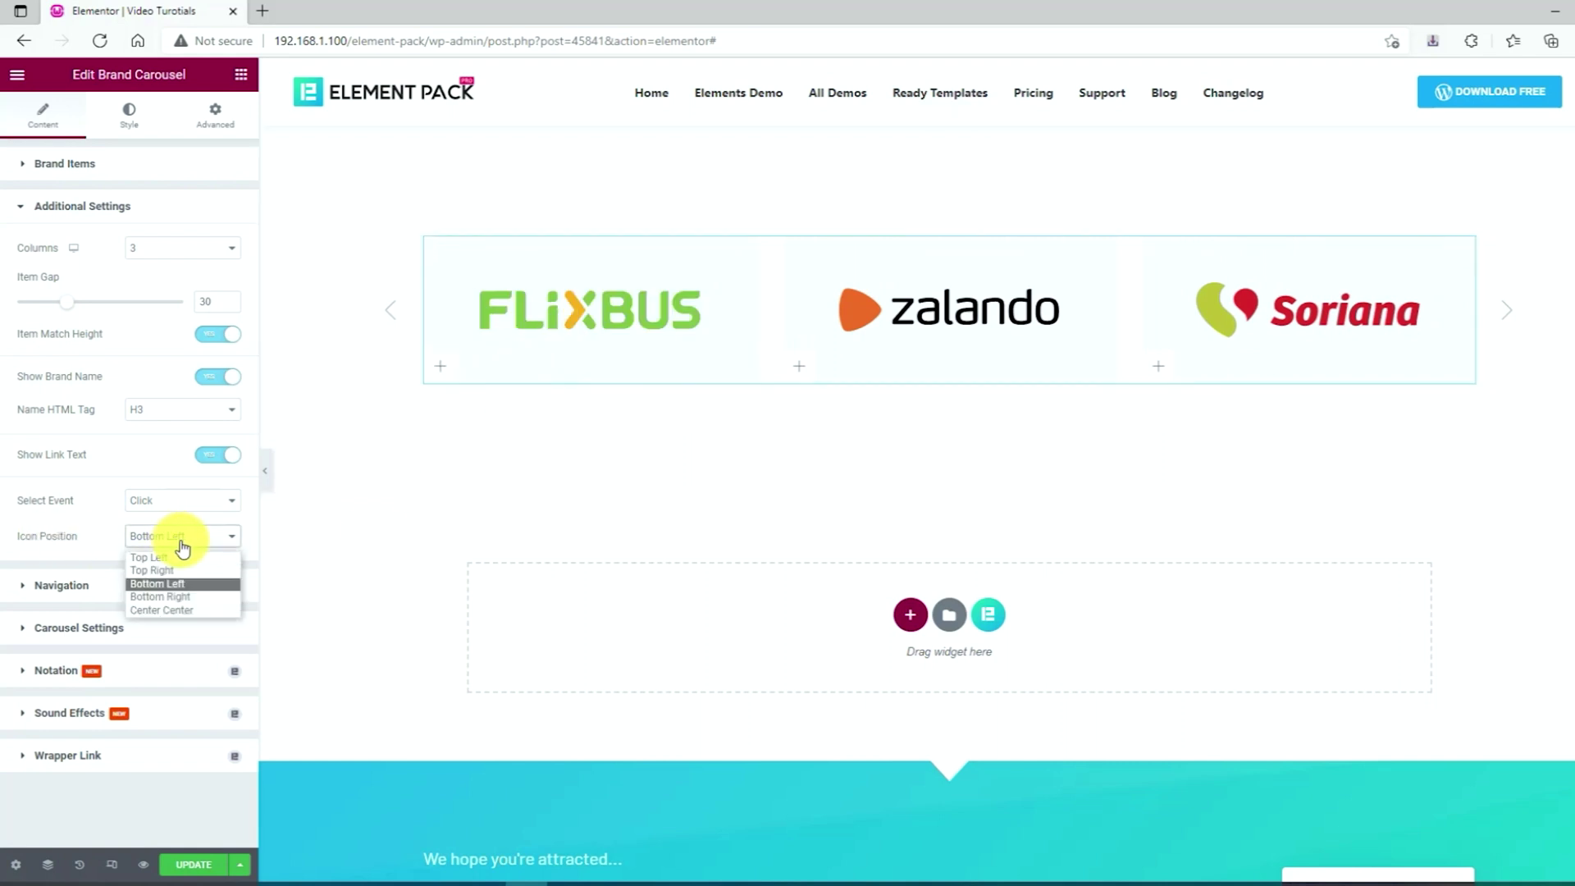
pyautogui.click(188, 598)
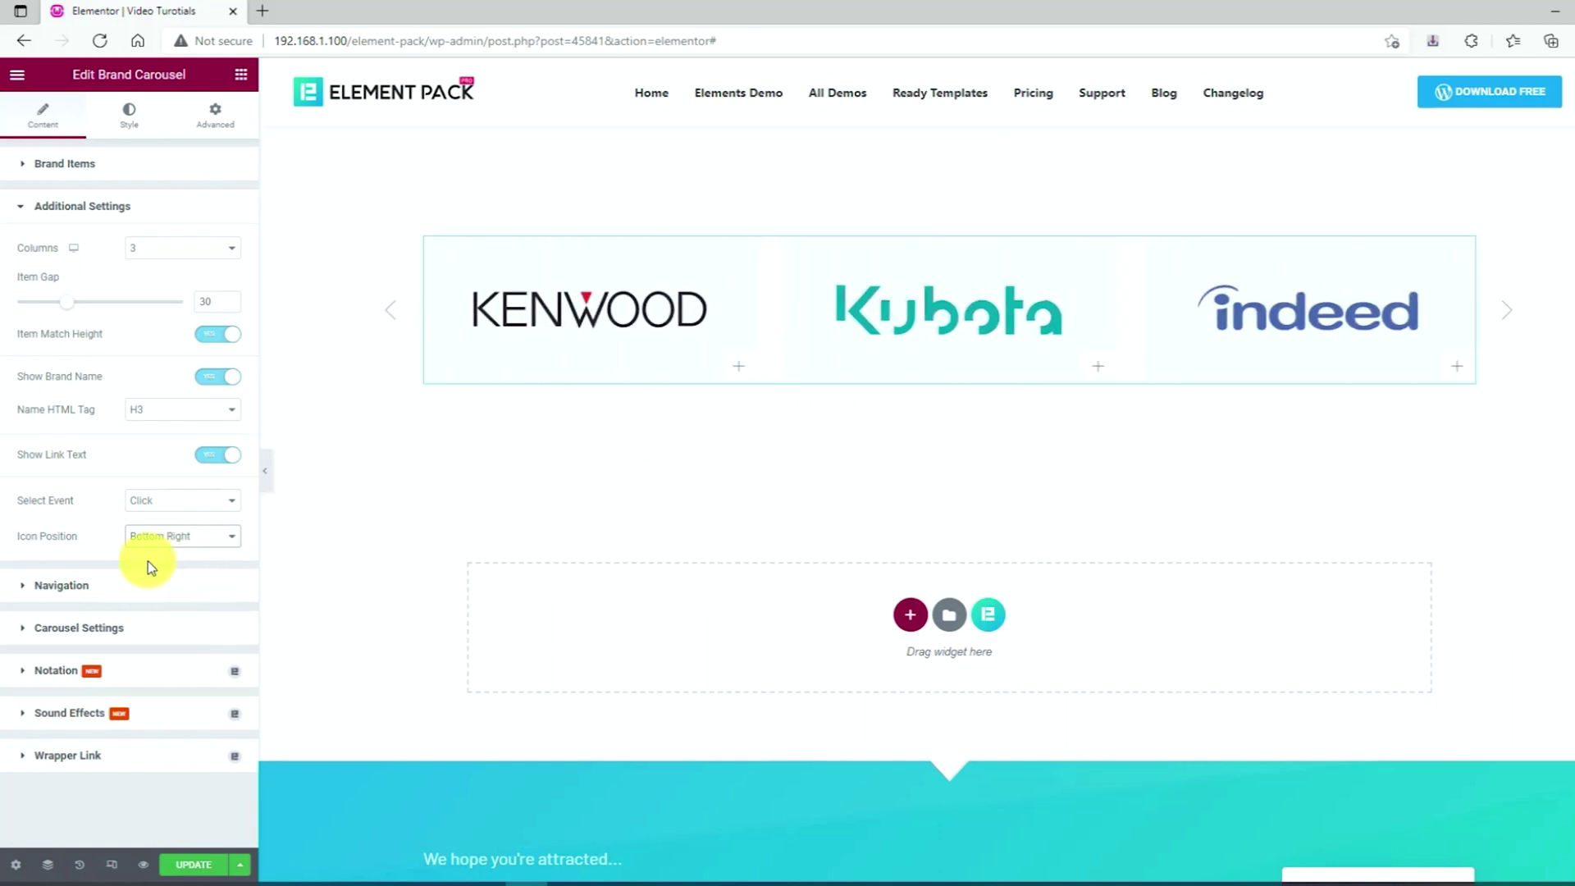
# Set navigation to Arrows and Dots with Dynamic Bullets enabled
pyautogui.click(61, 585)
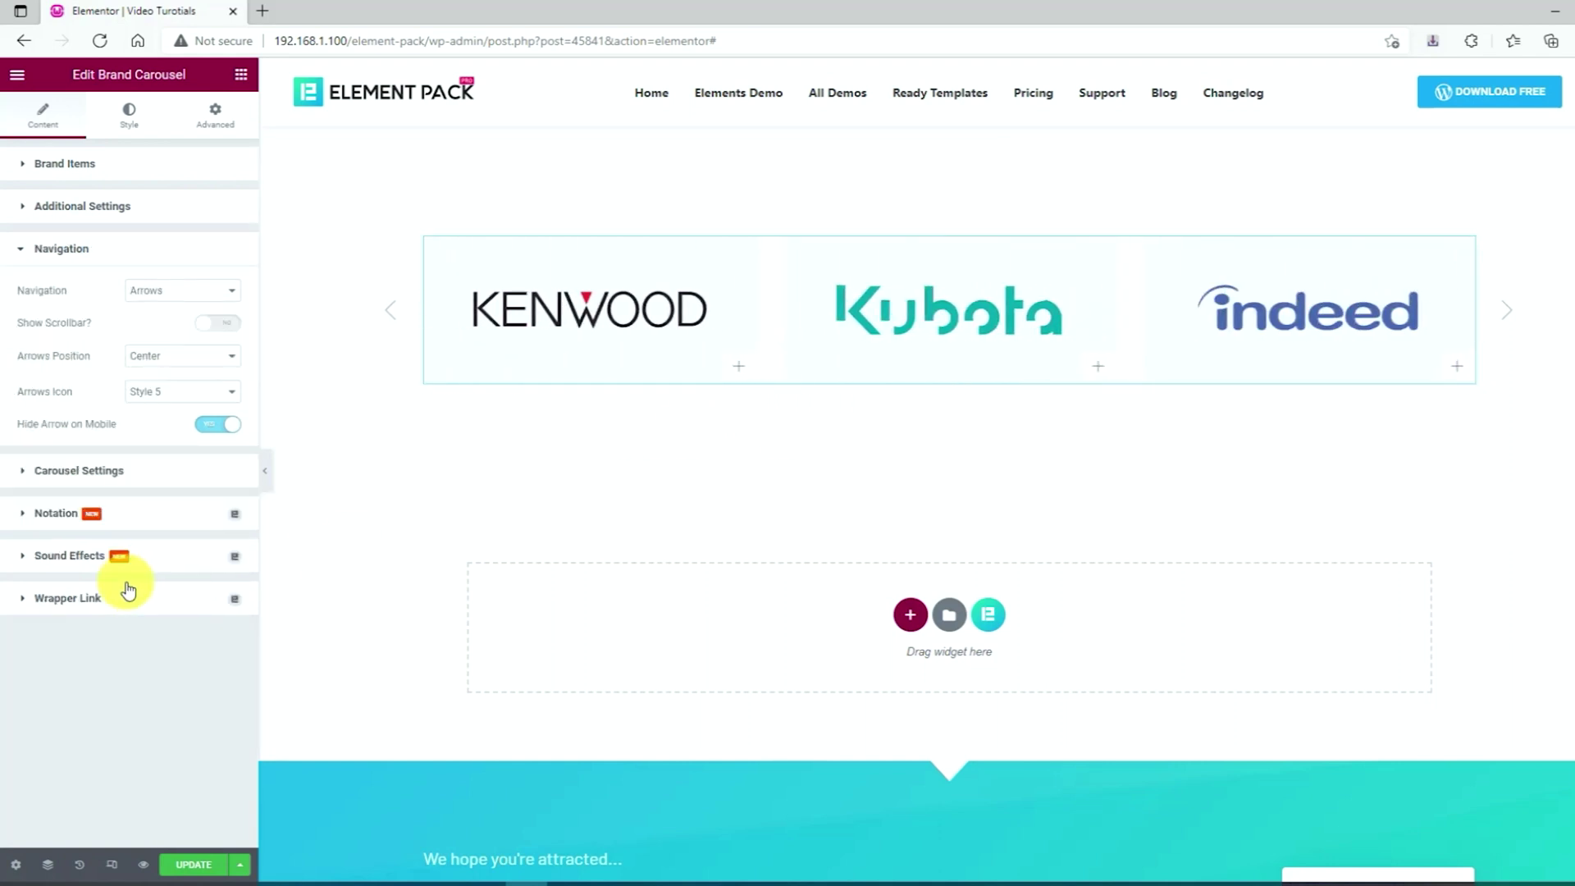
pyautogui.click(194, 292)
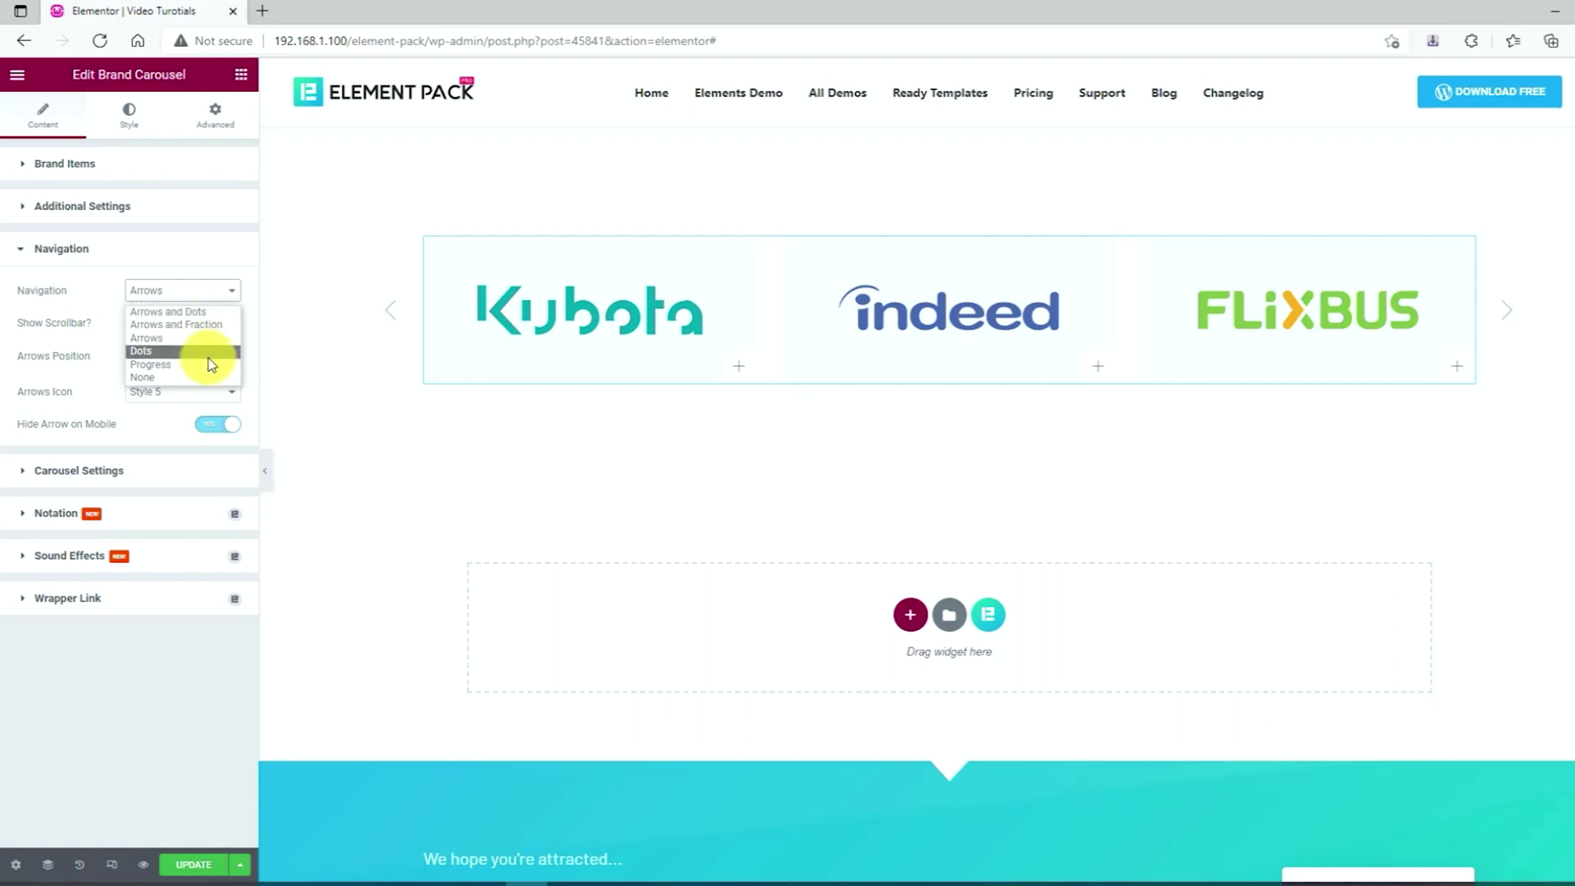
pyautogui.click(168, 312)
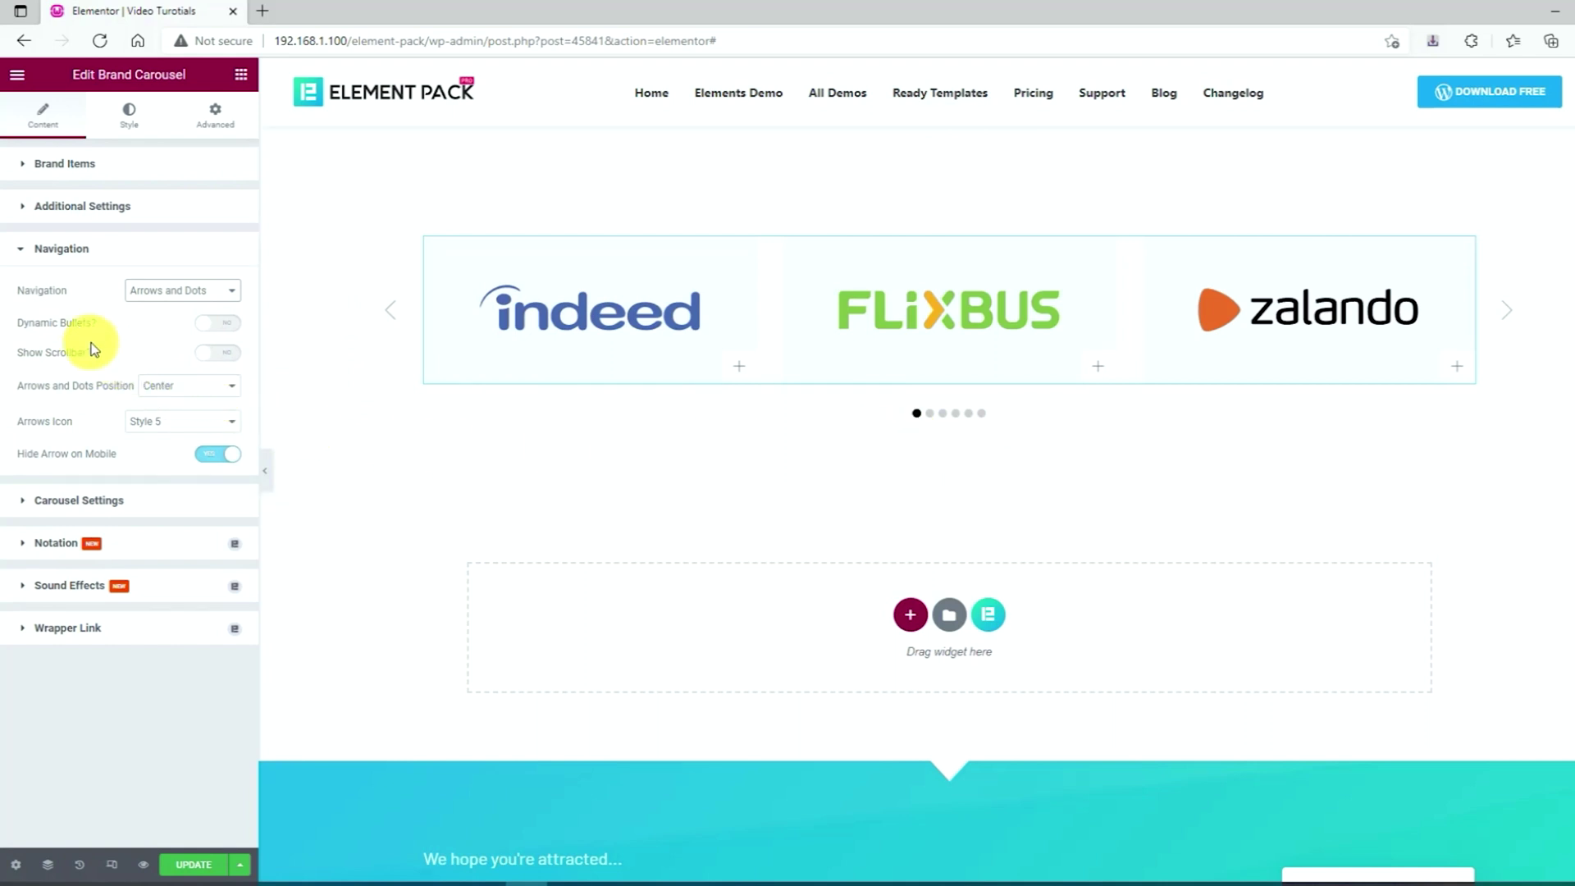
pyautogui.click(233, 324)
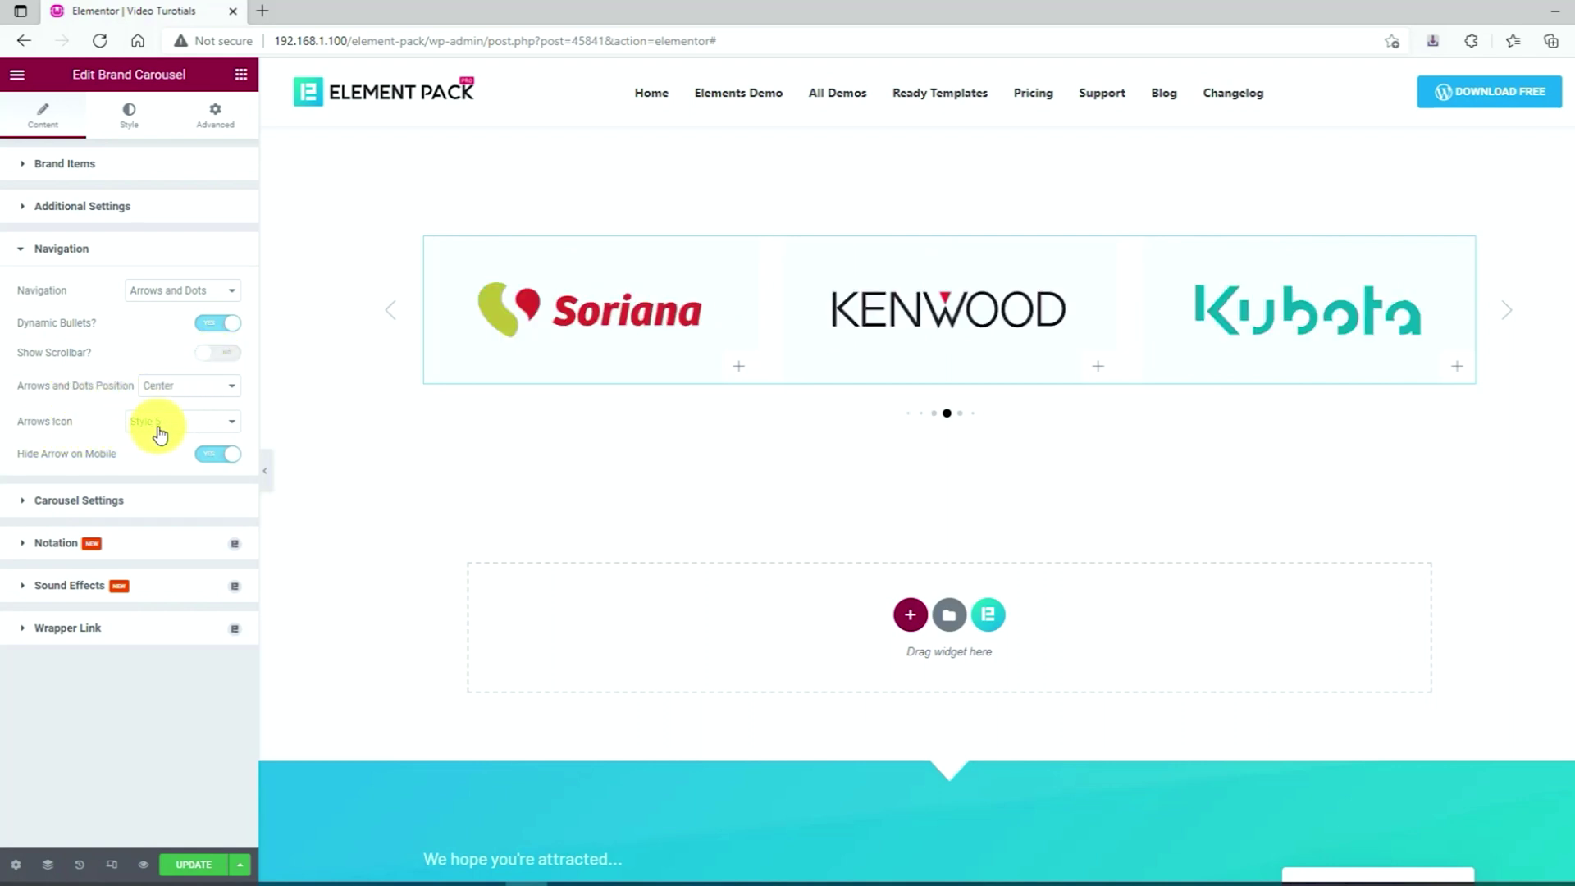
# Try Arrows Icon Style 15, then revert to Style 5
pyautogui.click(188, 424)
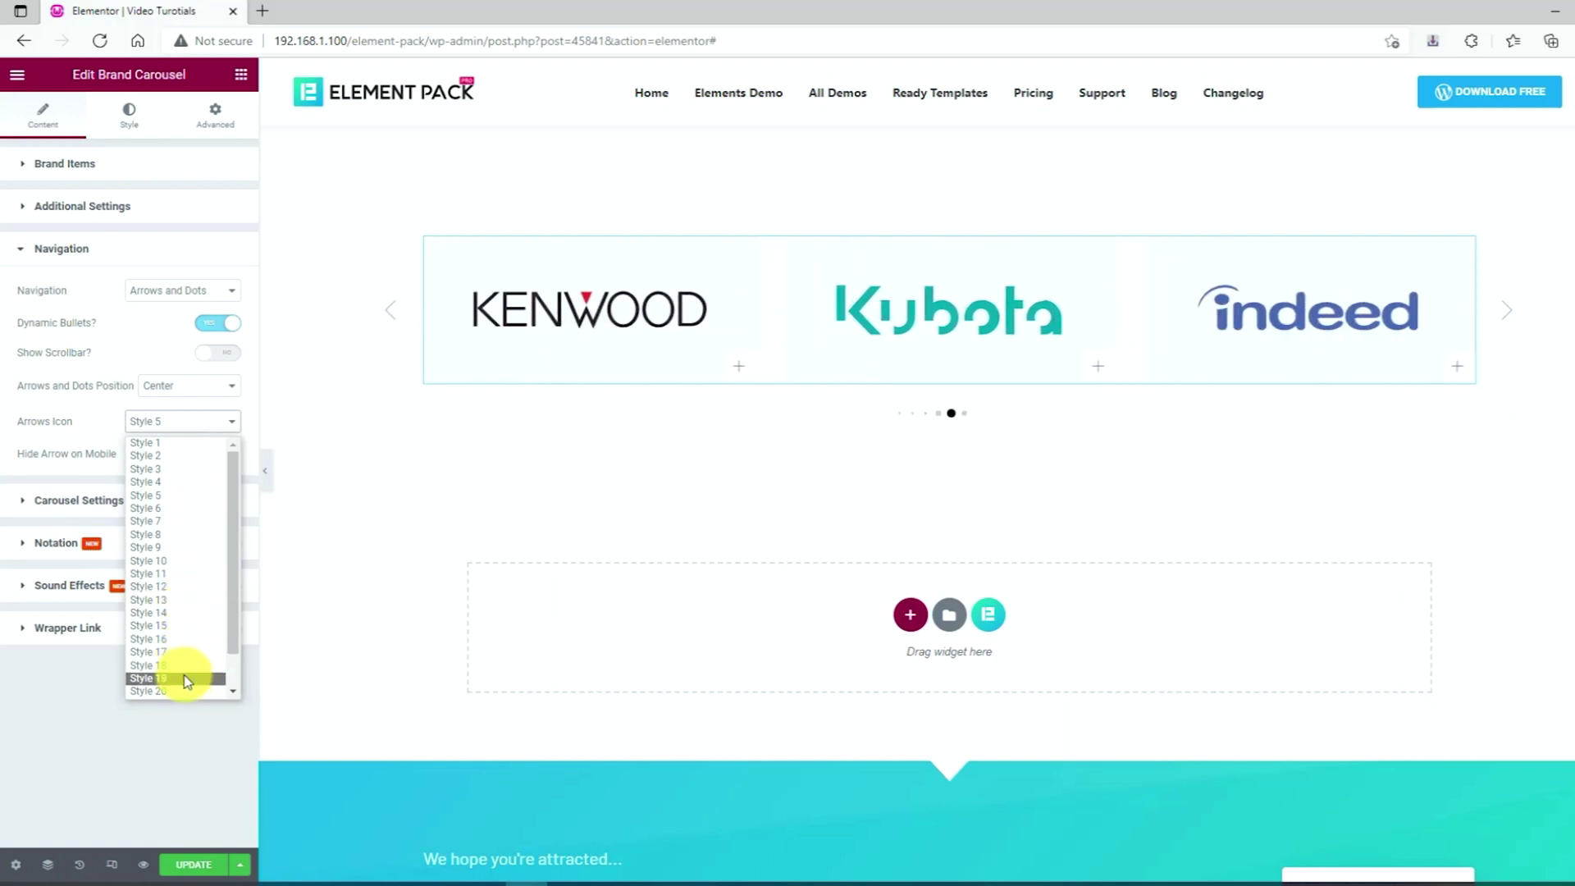
pyautogui.scroll(-1, 184, 673)
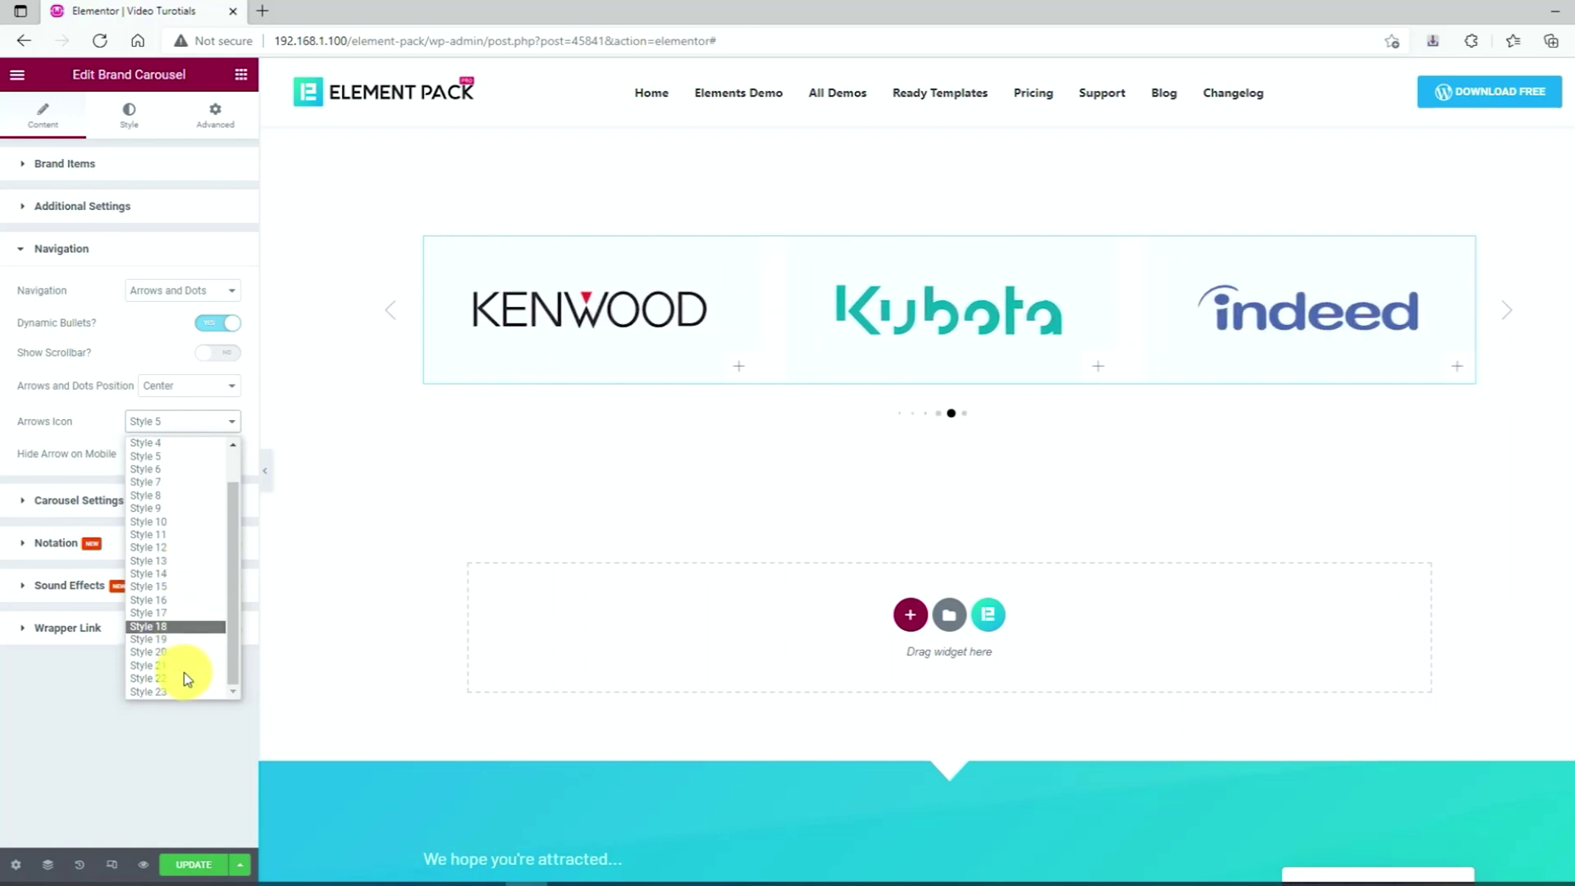
pyautogui.click(179, 588)
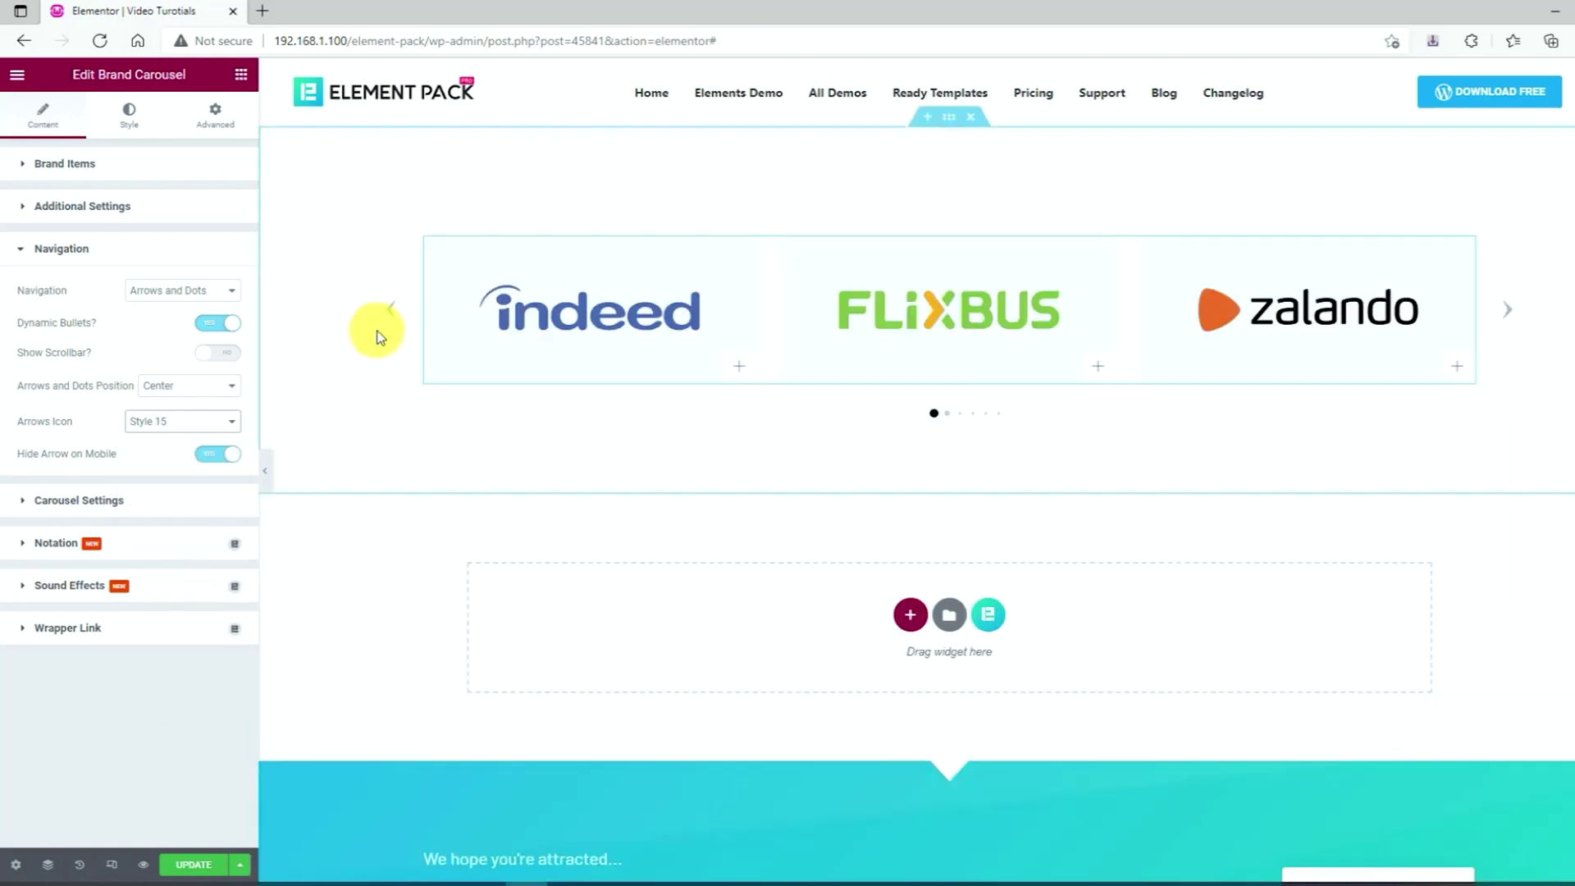
pyautogui.click(183, 421)
pyautogui.click(173, 501)
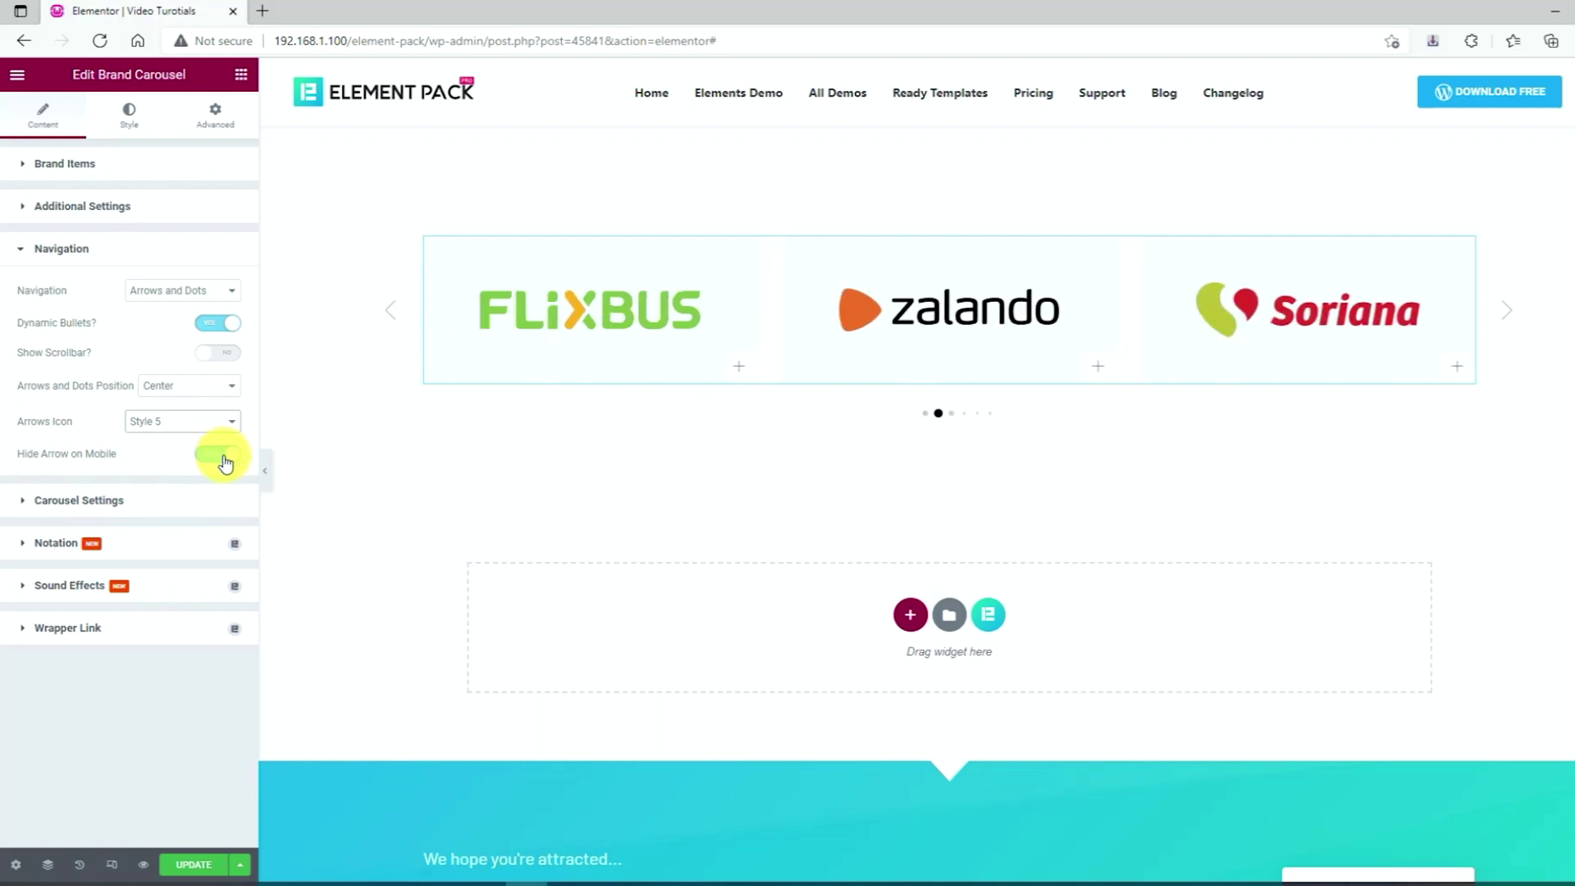
# In Carousel Settings, set Slides to Scroll to 2 and test by advancing the carousel
pyautogui.click(116, 500)
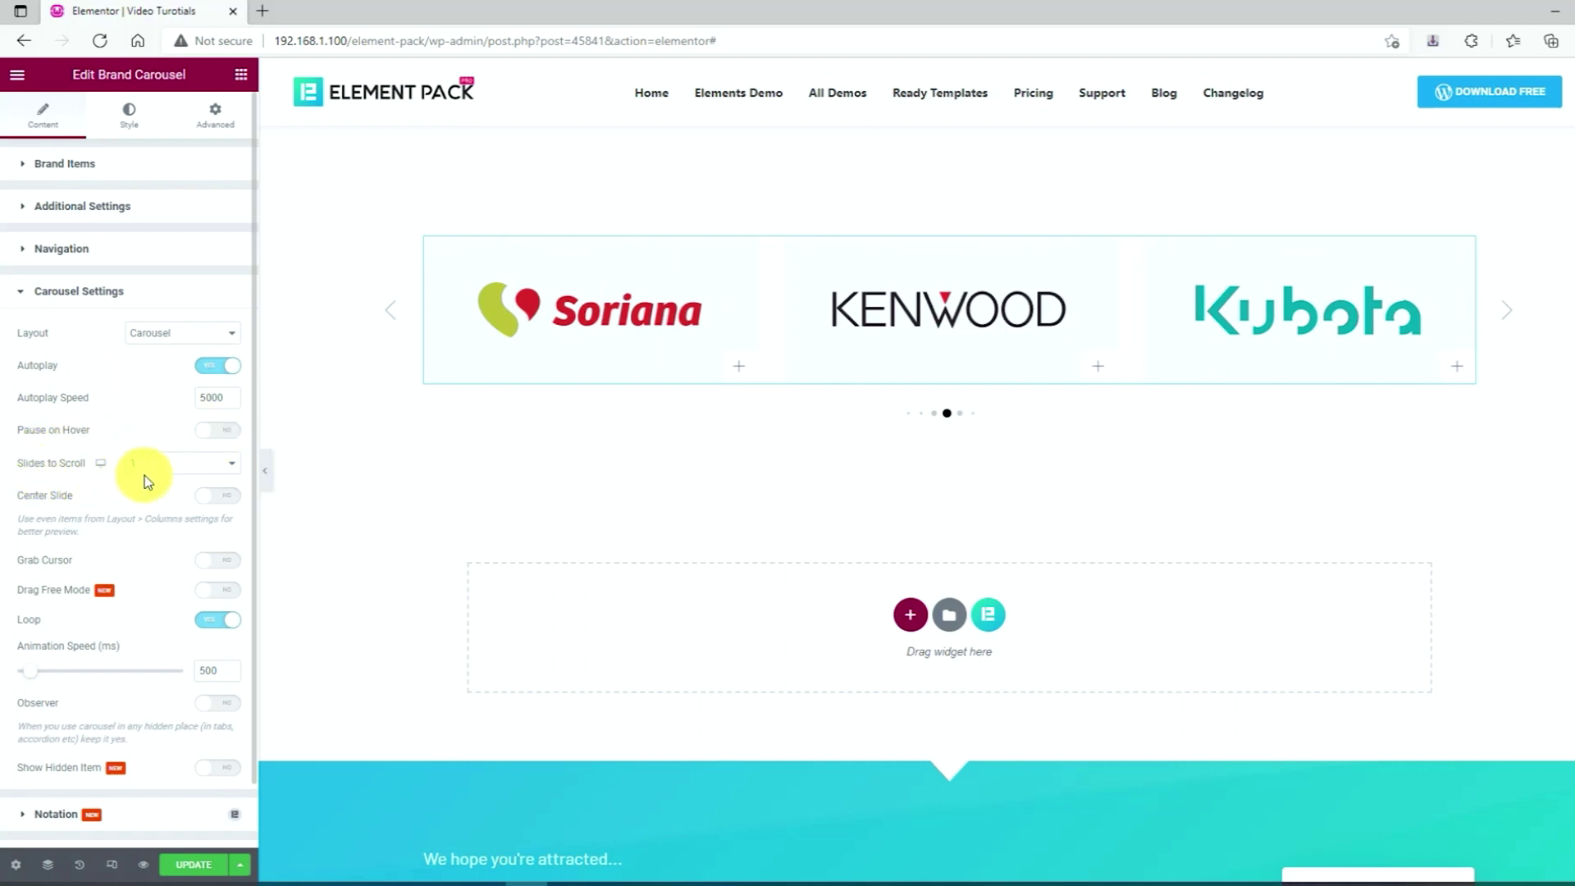
pyautogui.click(188, 474)
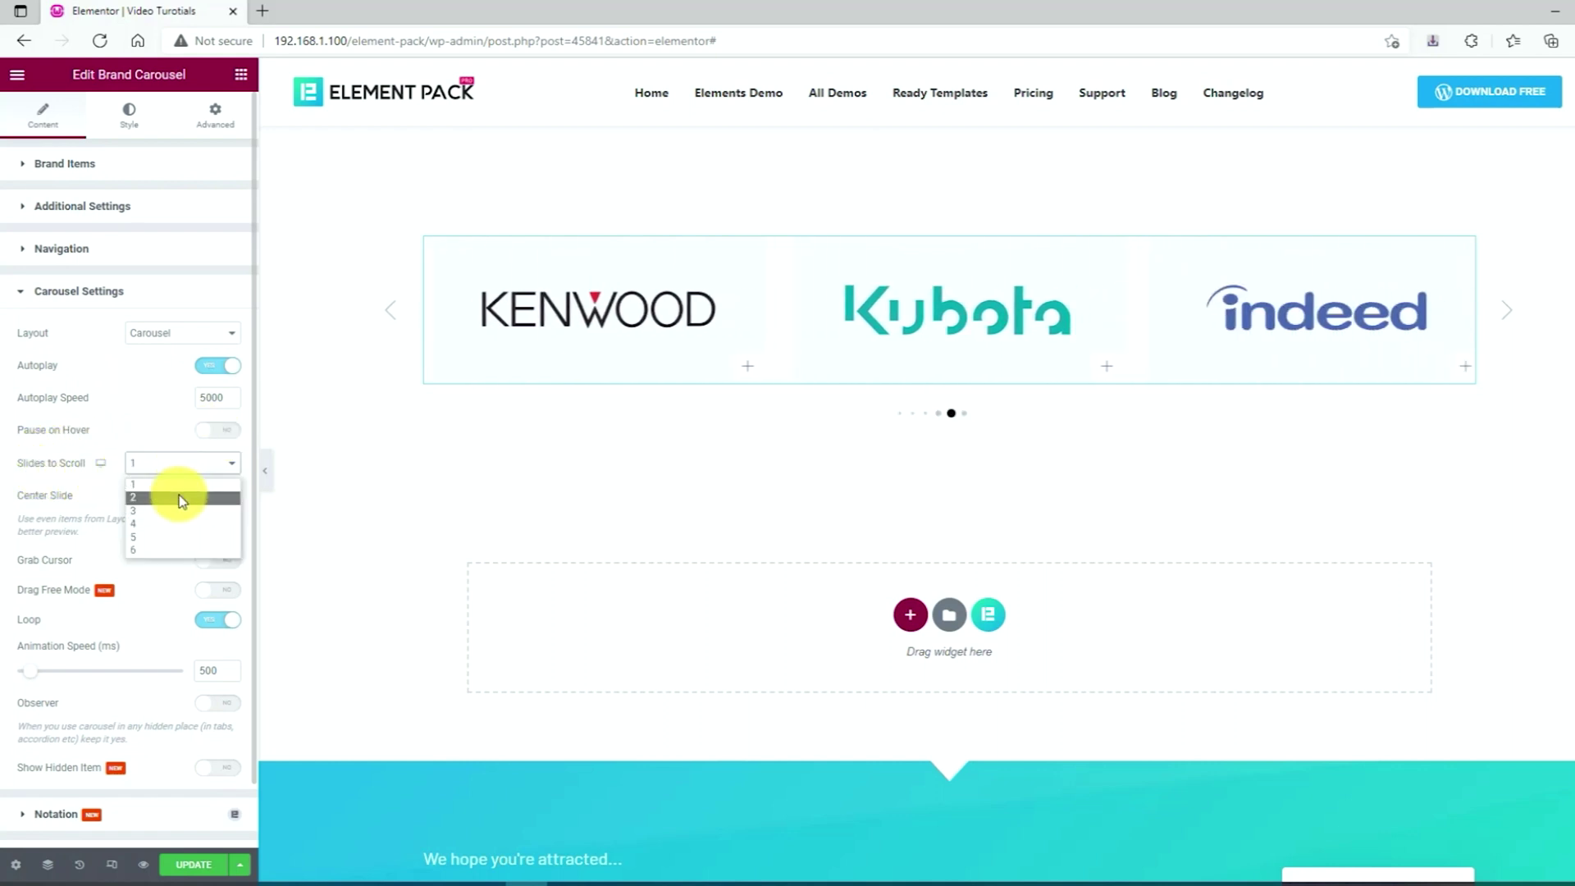
pyautogui.click(188, 498)
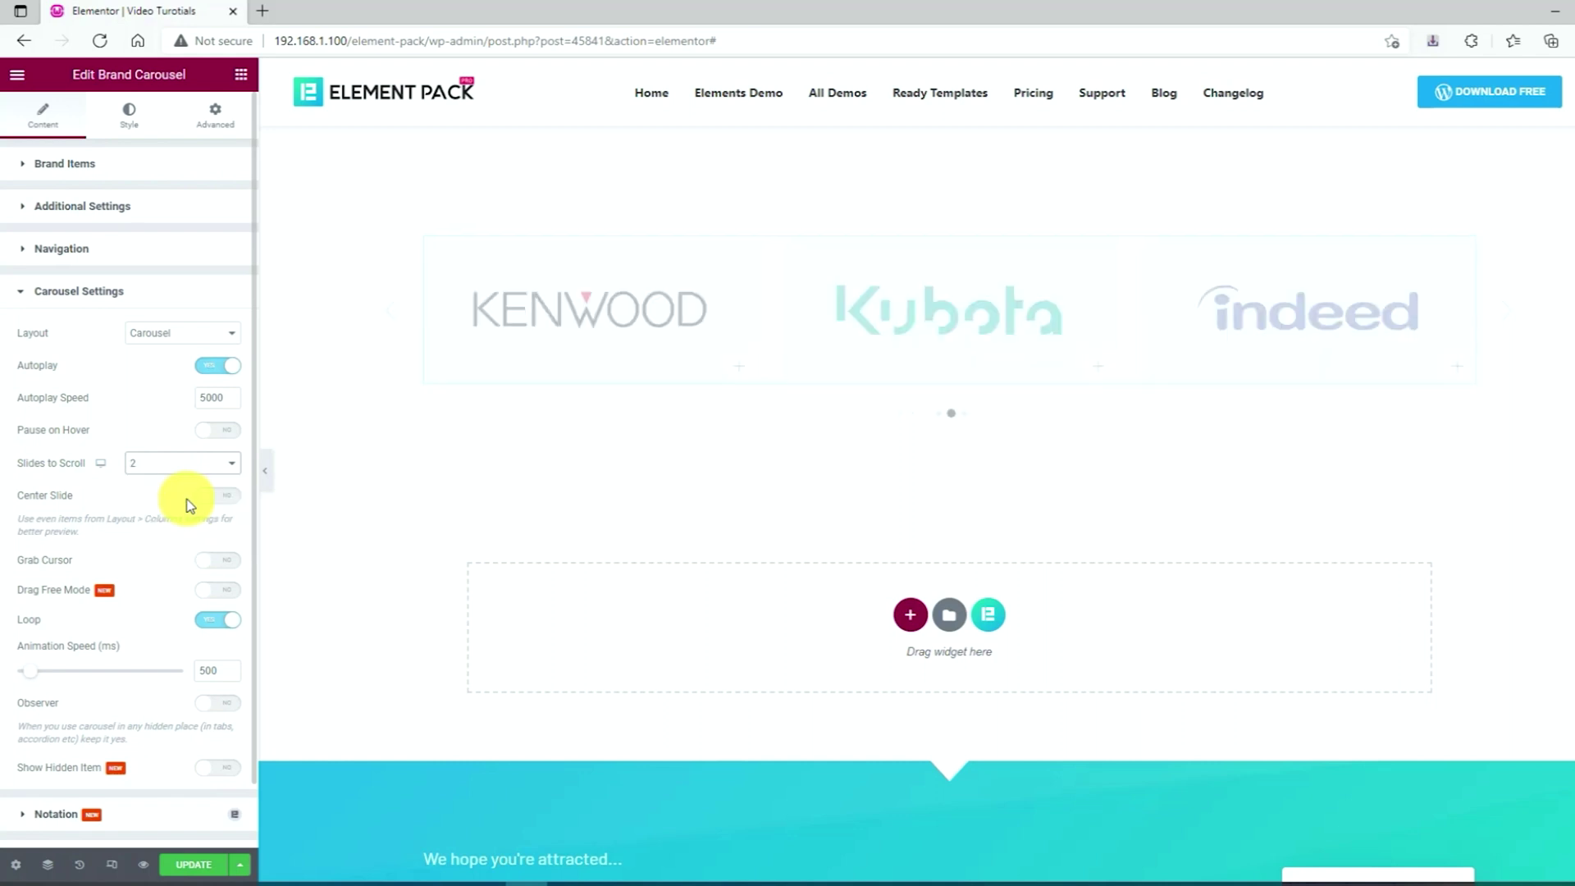
pyautogui.click(1515, 315)
pyautogui.click(1515, 315)
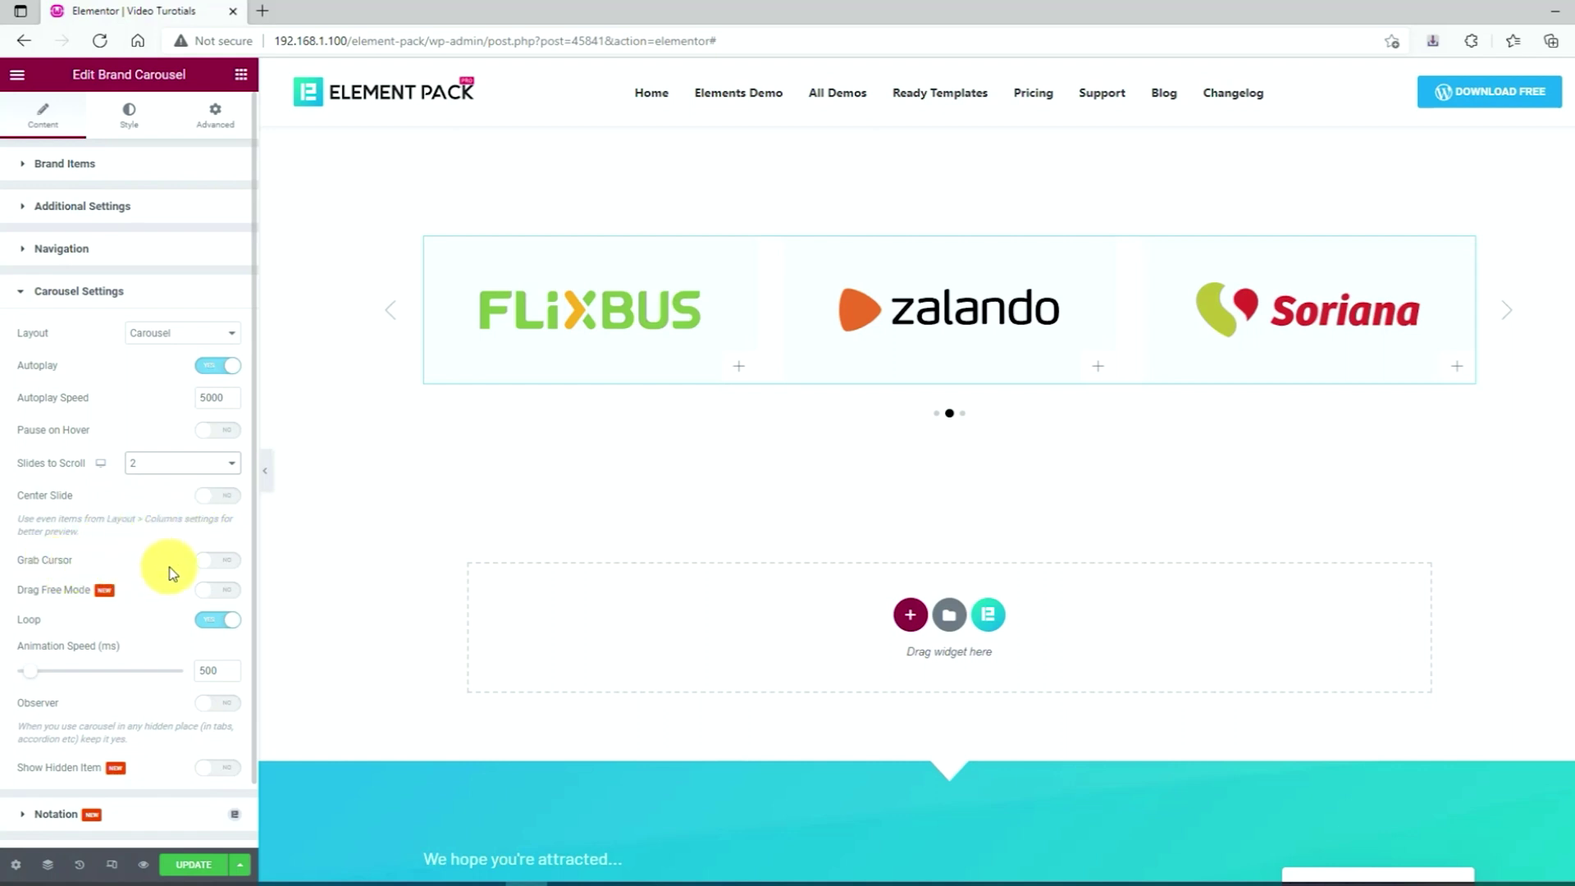
# Test Grab Cursor and Drag Free Mode by dragging the carousel, then switch Grab Cursor off
pyautogui.click(230, 563)
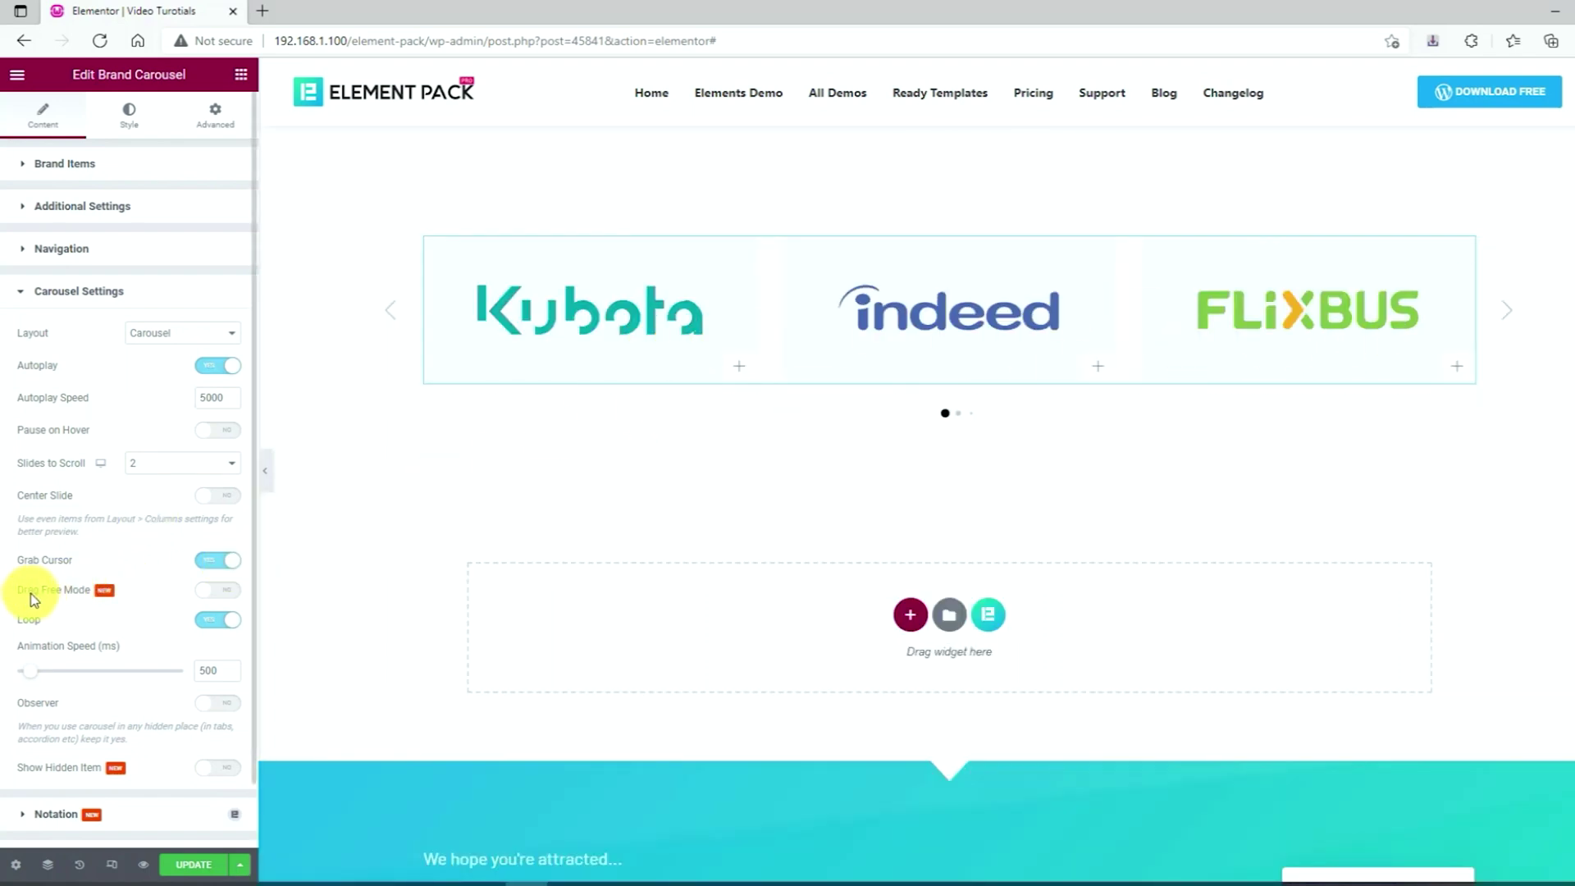
pyautogui.click(233, 592)
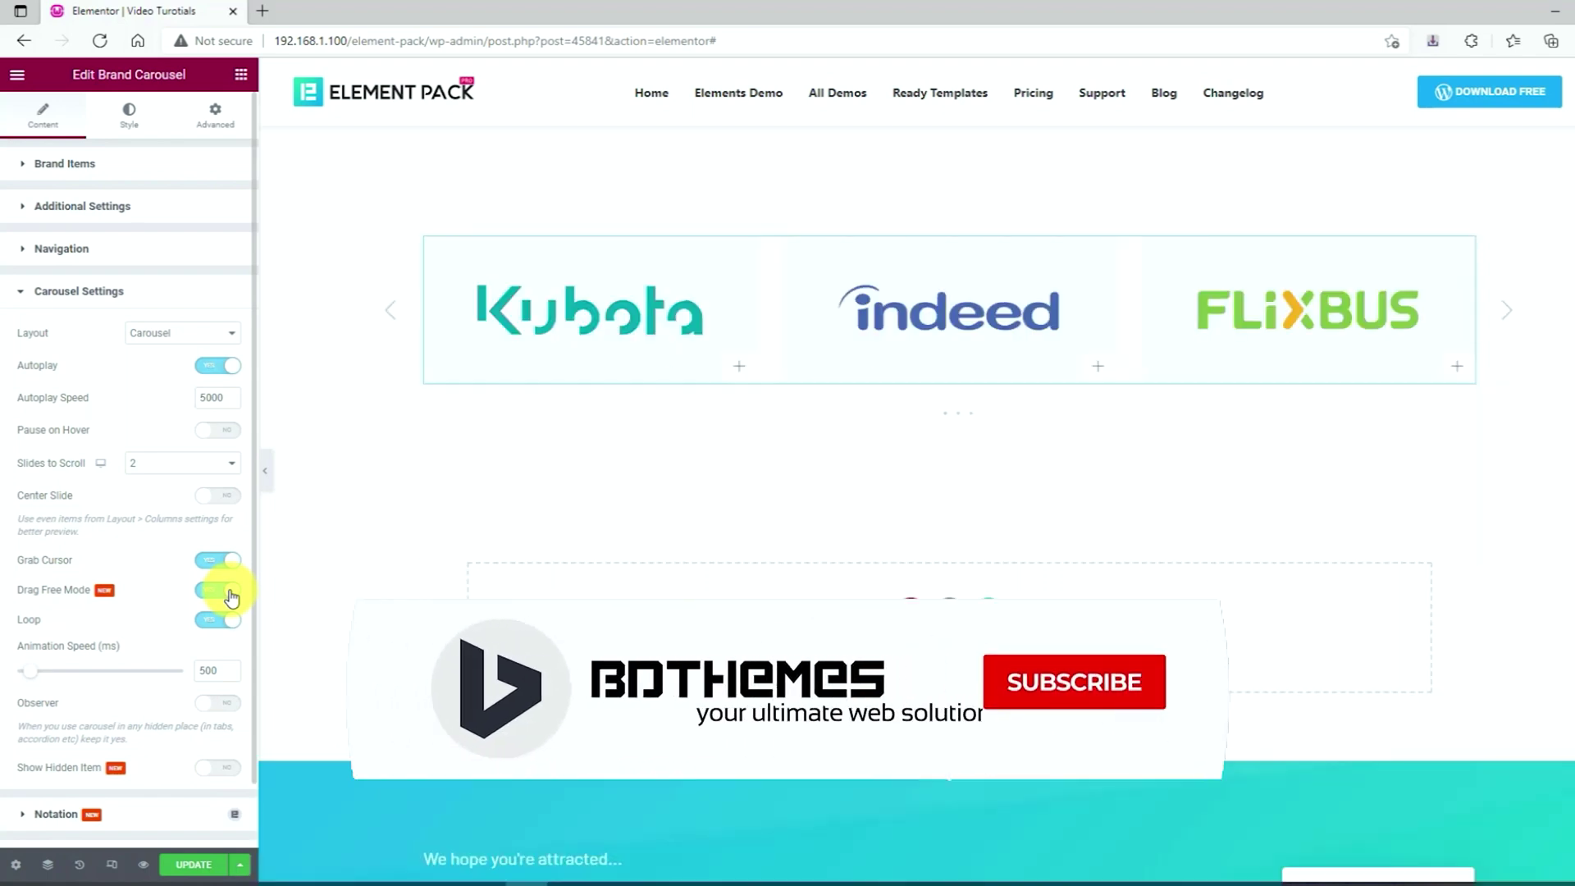
pyautogui.click(265, 474)
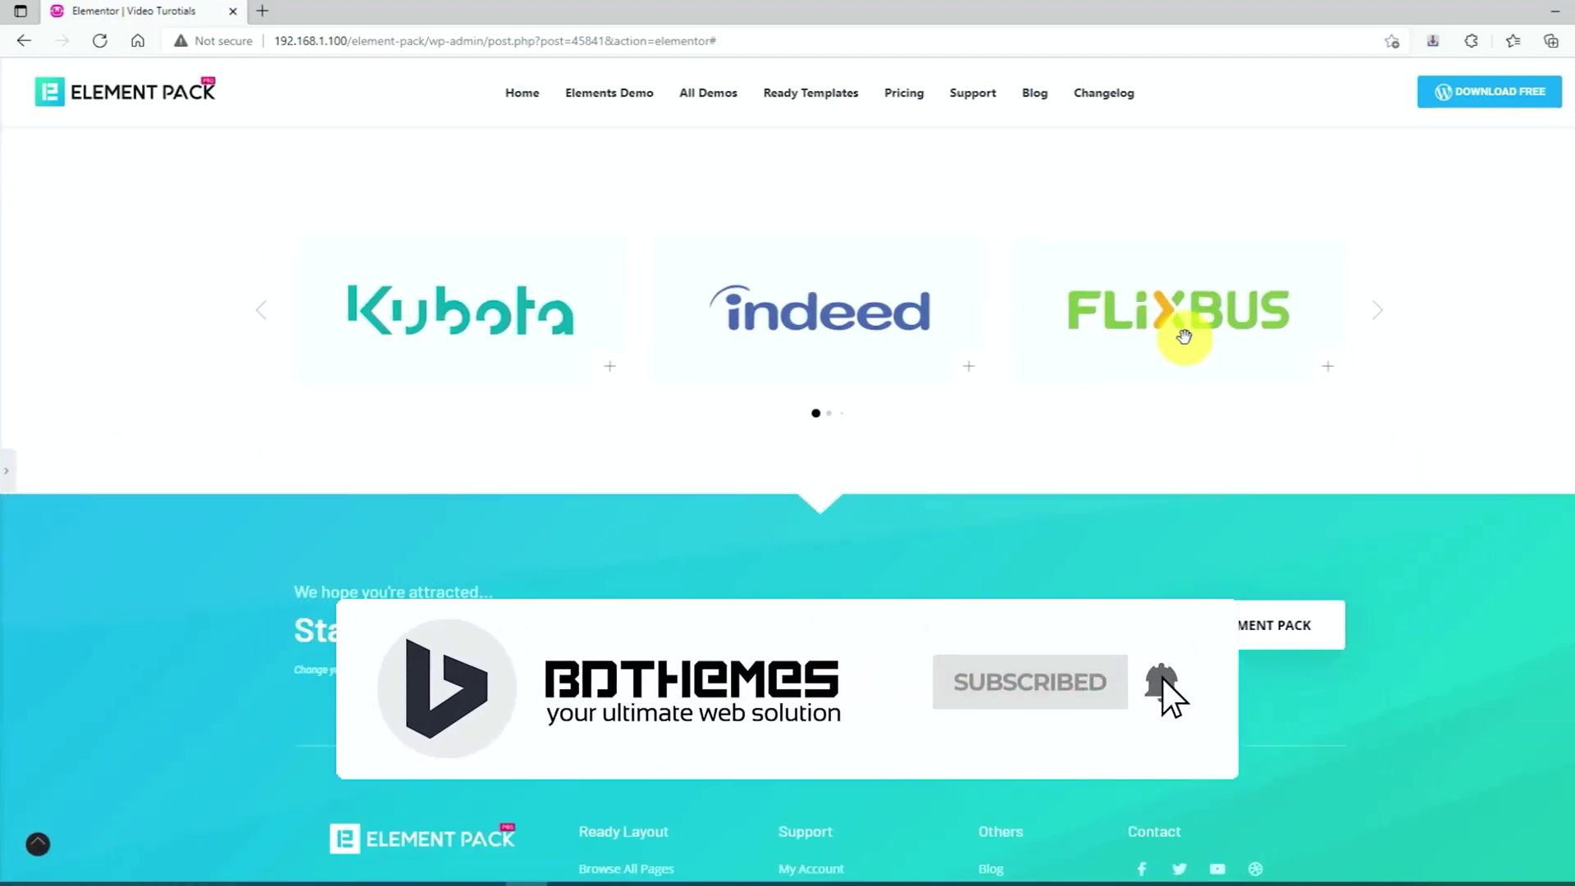
pyautogui.moveTo(1178, 327); pyautogui.dragTo(1139, 327)
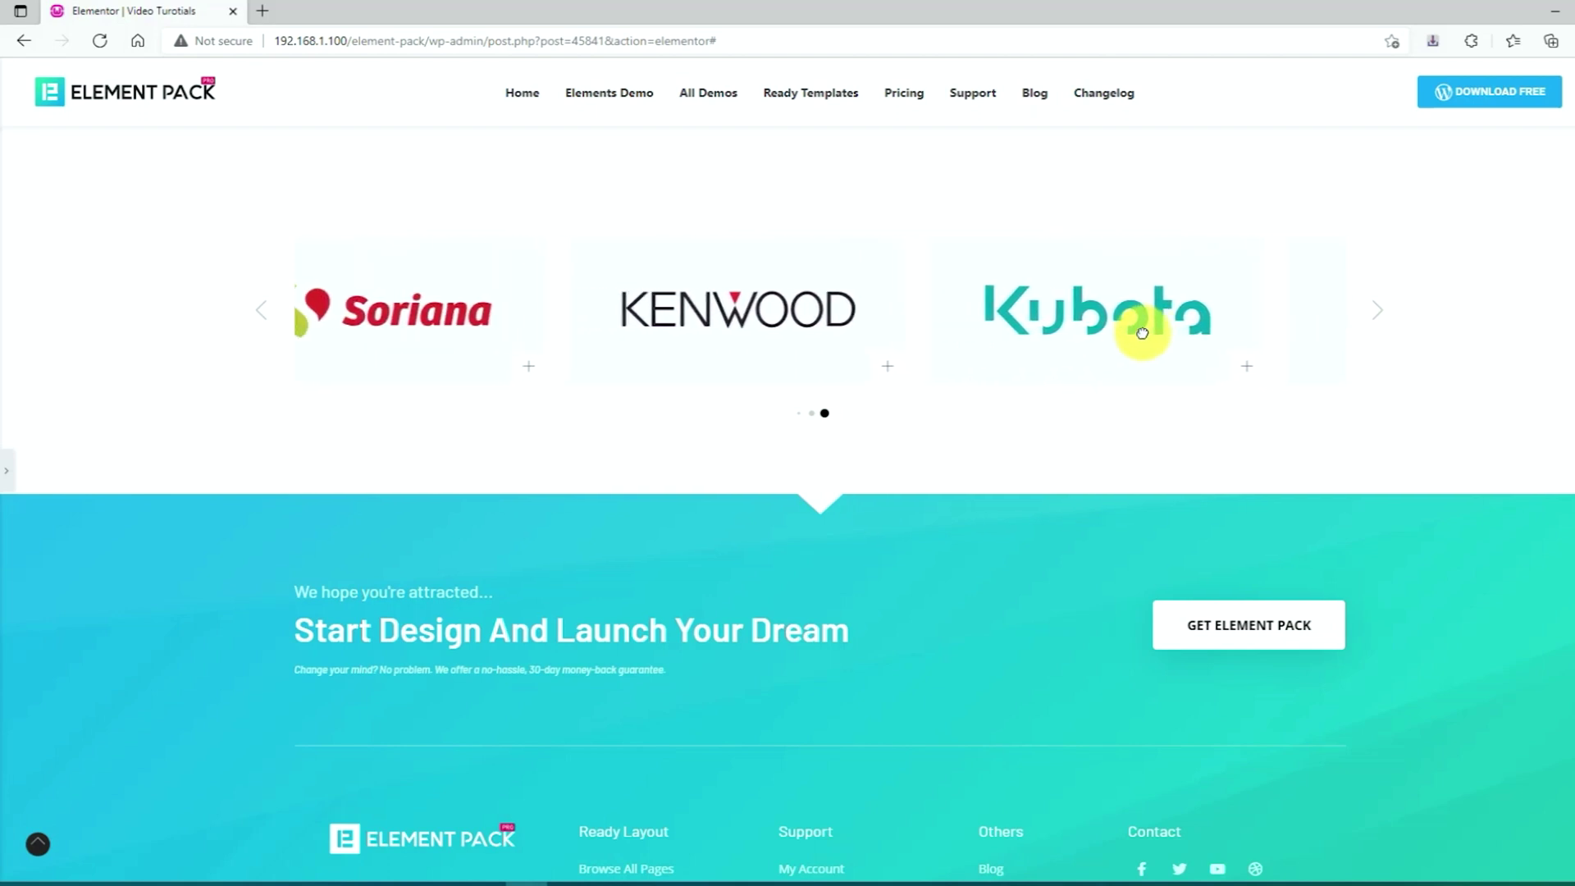
pyautogui.click(10, 471)
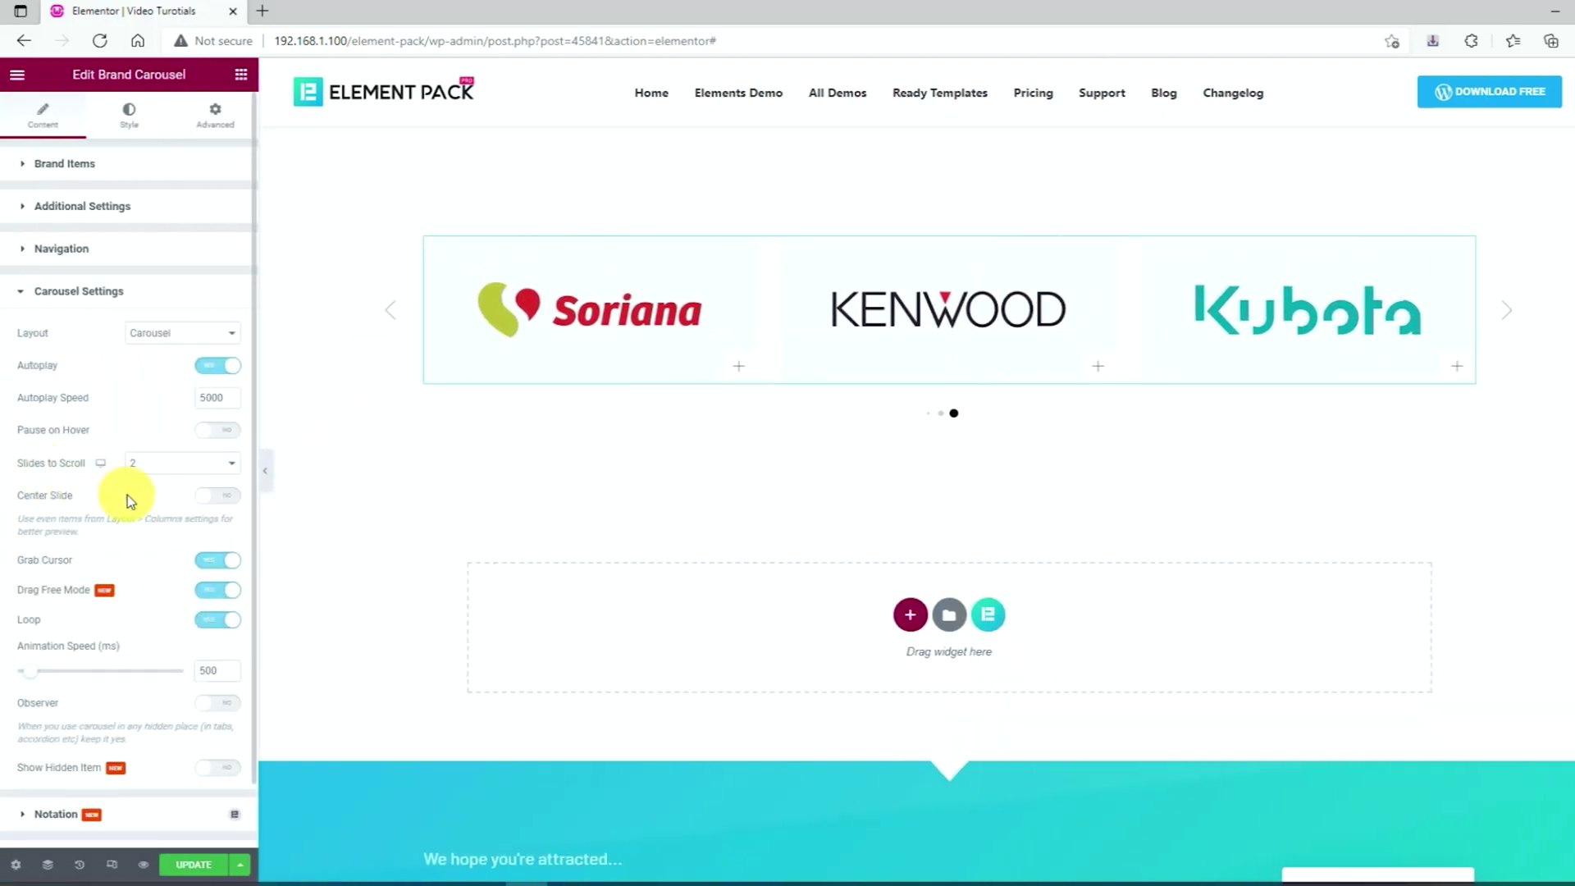
pyautogui.click(232, 564)
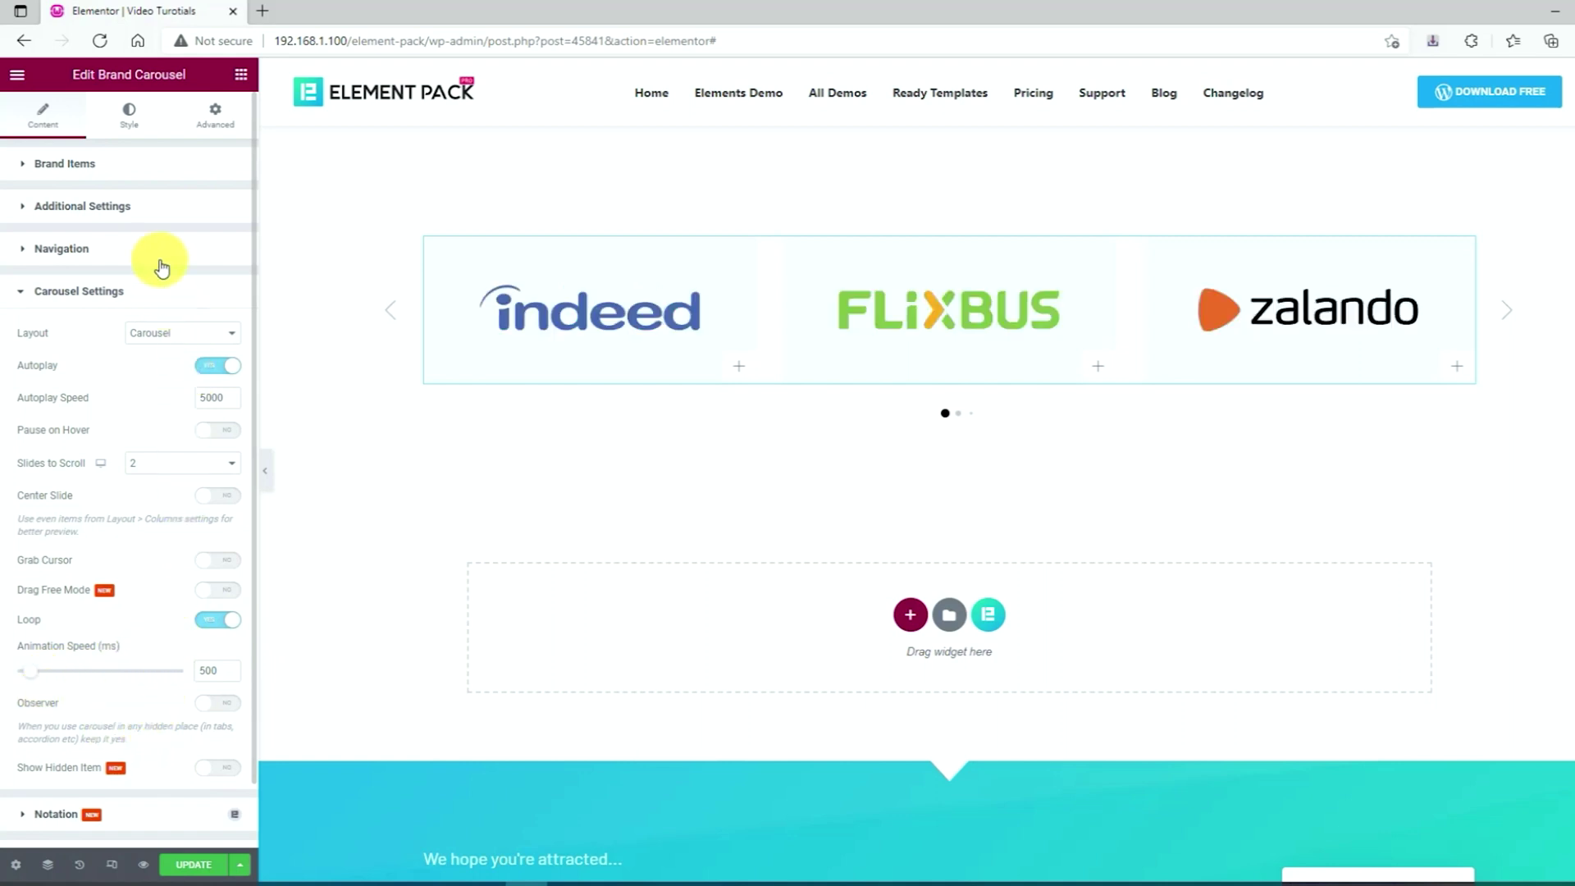
# On the Style tab, give the items a Classic white background
pyautogui.click(137, 127)
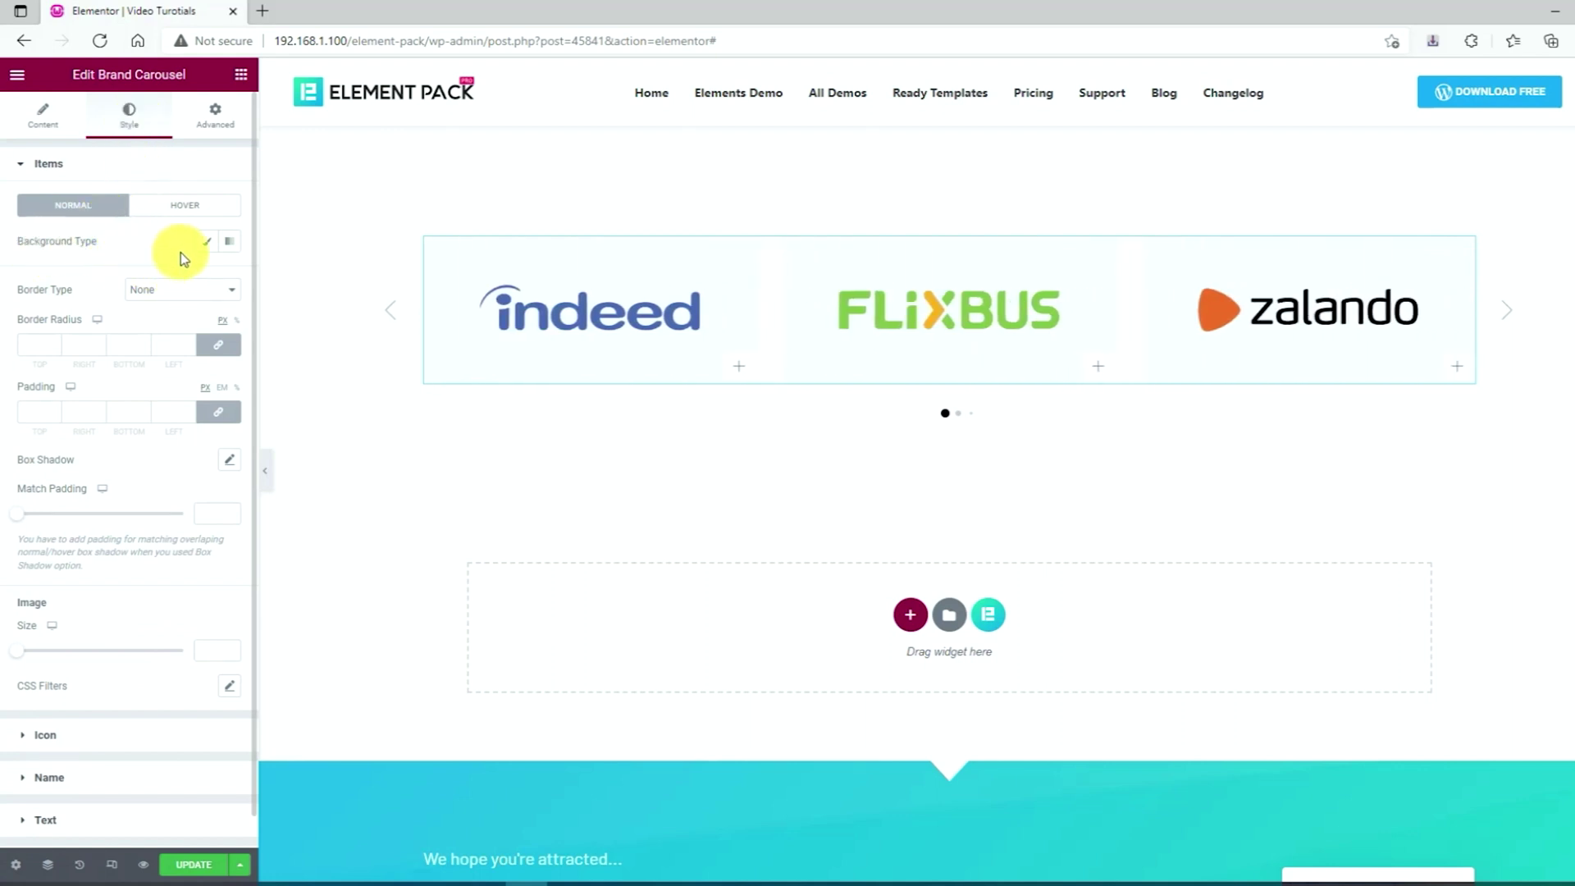
pyautogui.click(205, 246)
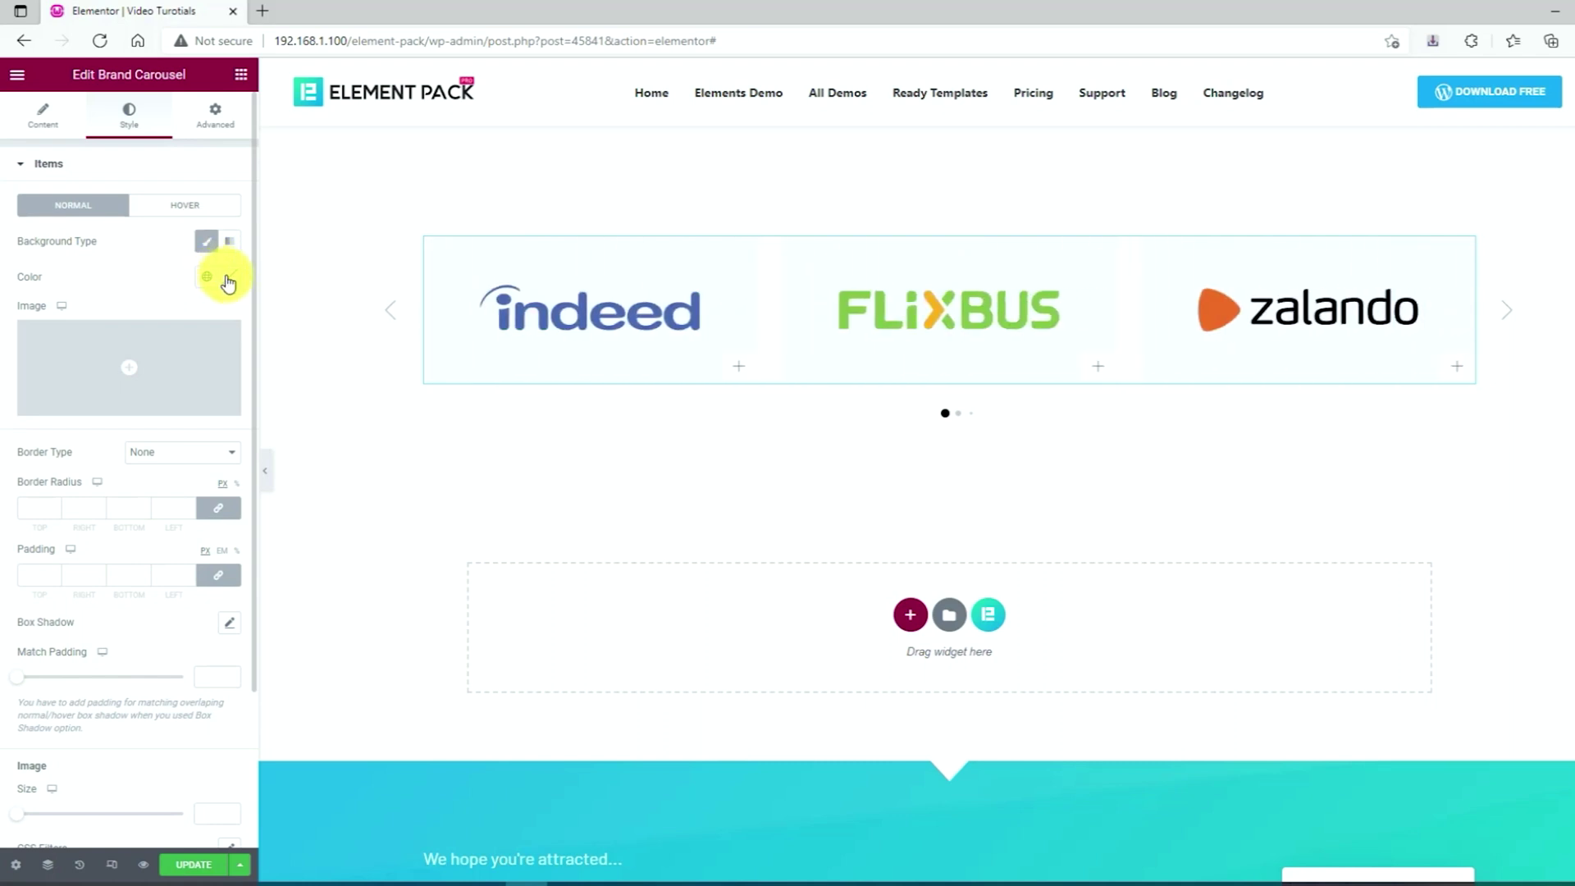
pyautogui.click(225, 277)
pyautogui.moveTo(90, 398); pyautogui.dragTo(8, 325)
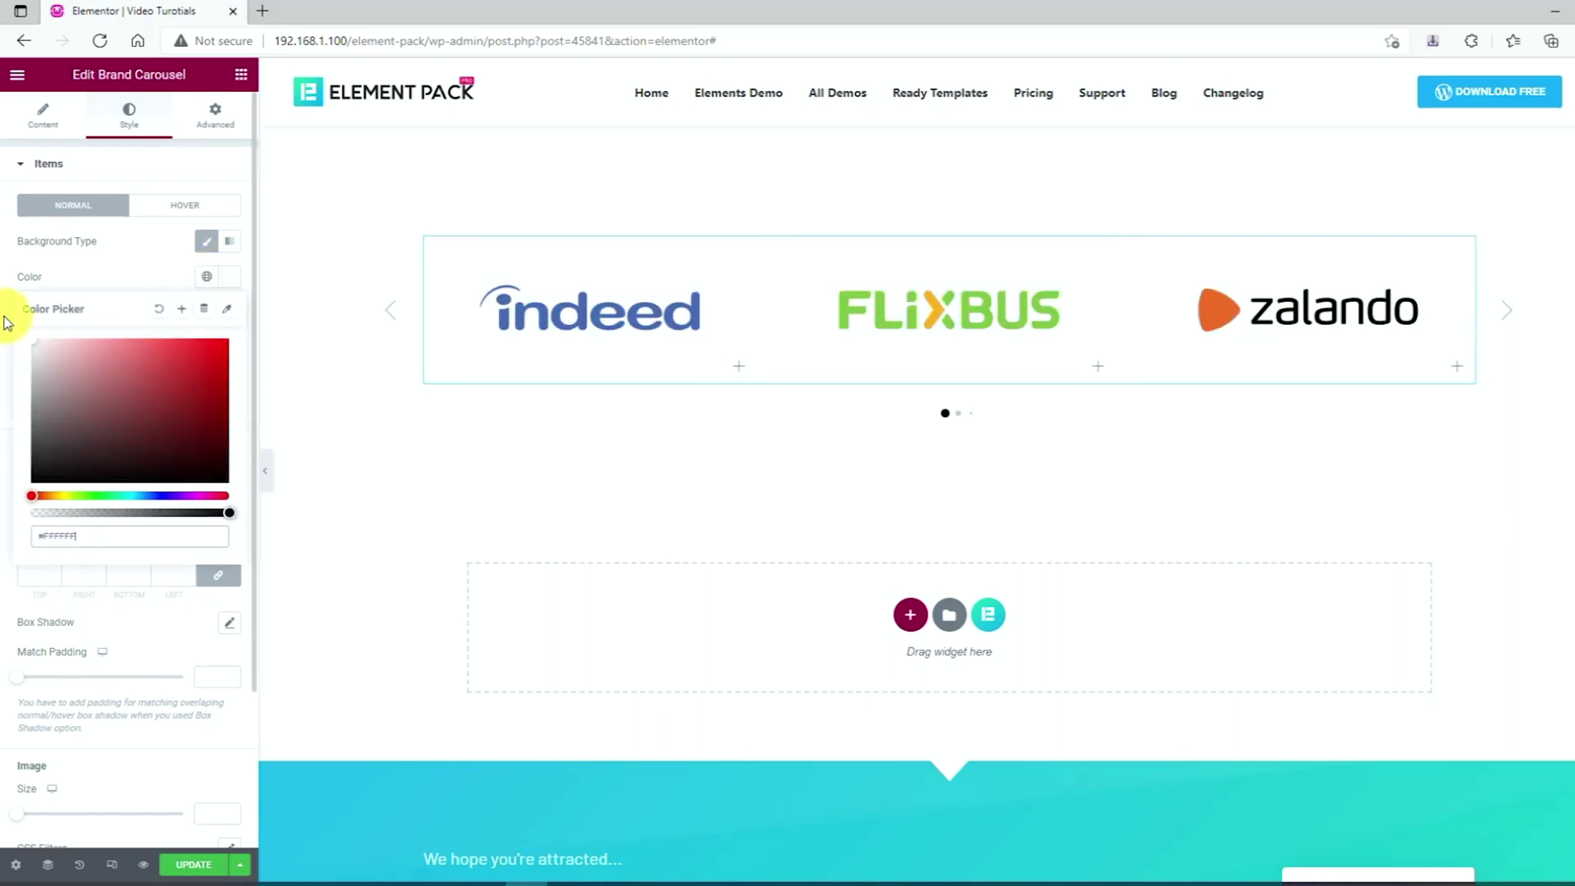
pyautogui.click(116, 274)
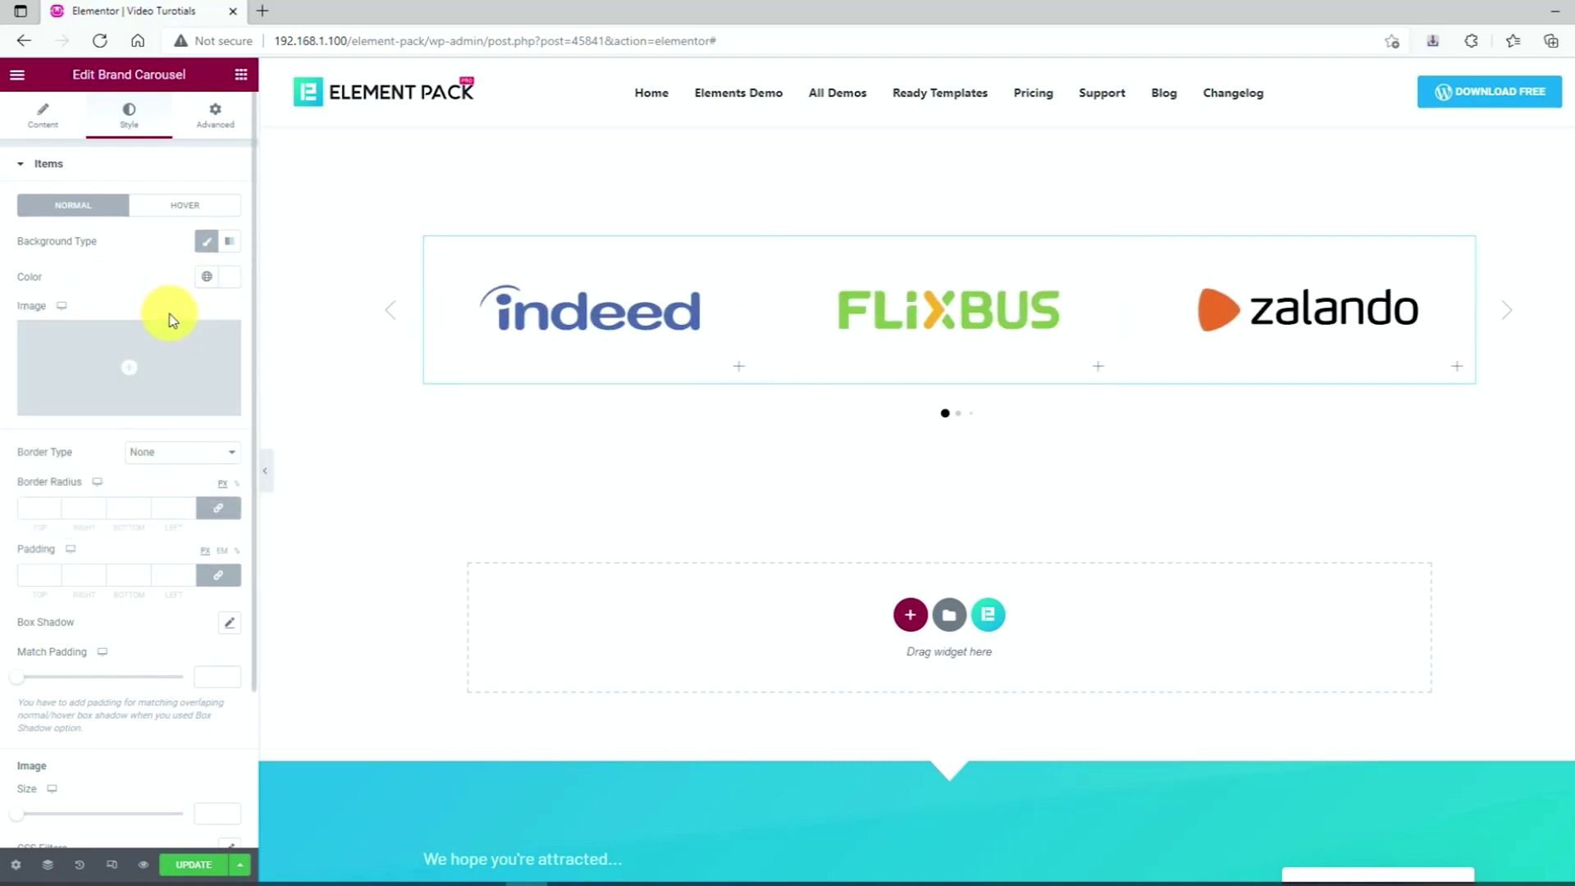
# Give the items a solid 1-width border in a faint, translucent green
pyautogui.click(184, 460)
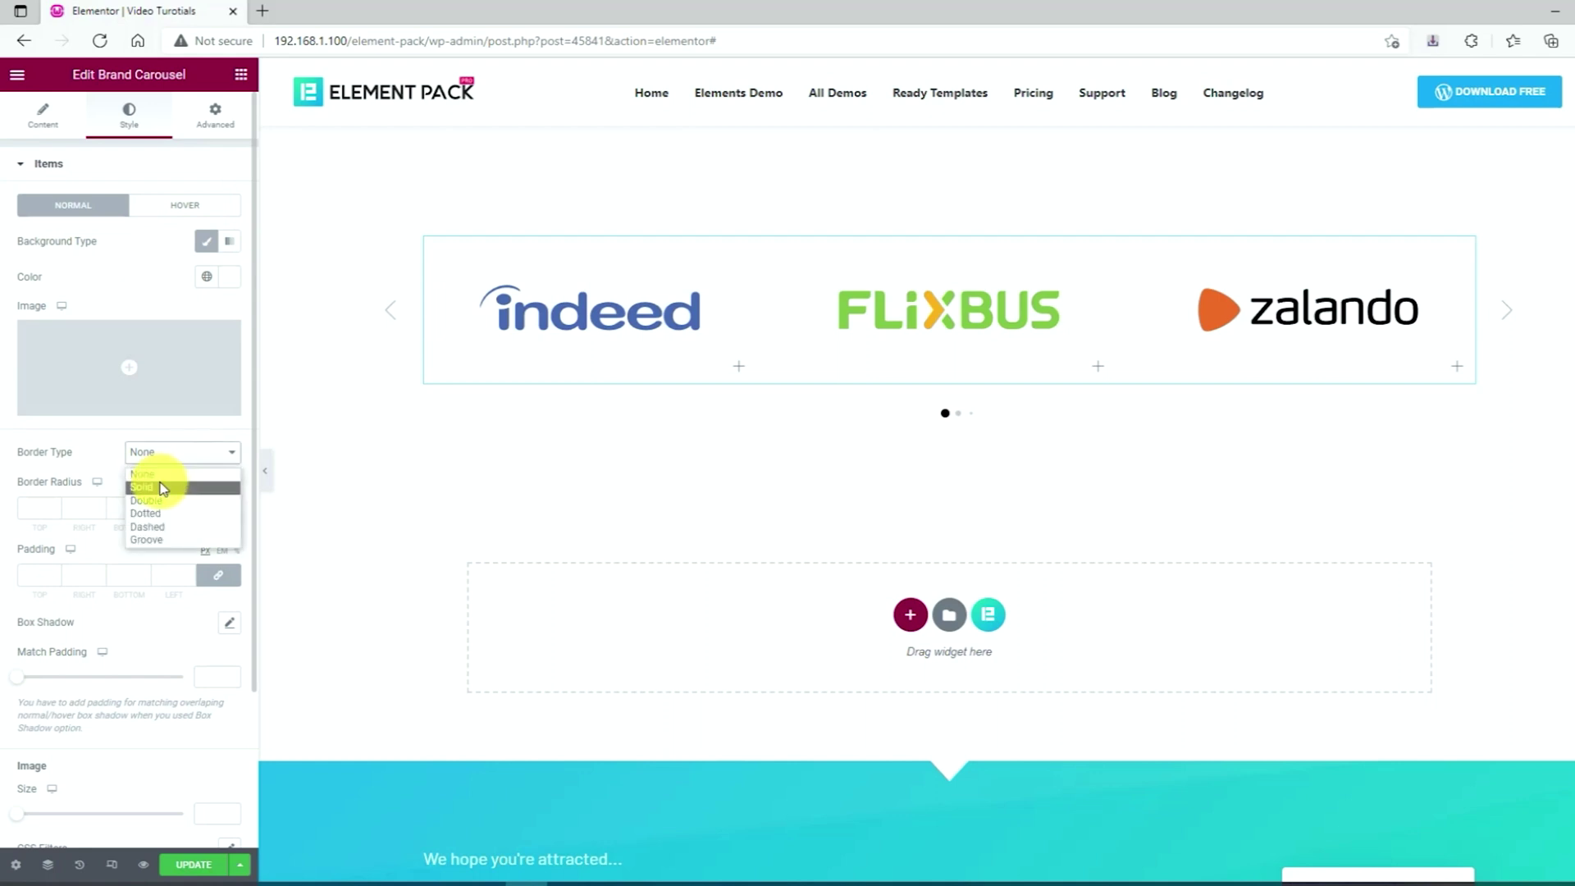
pyautogui.click(161, 489)
pyautogui.click(37, 510)
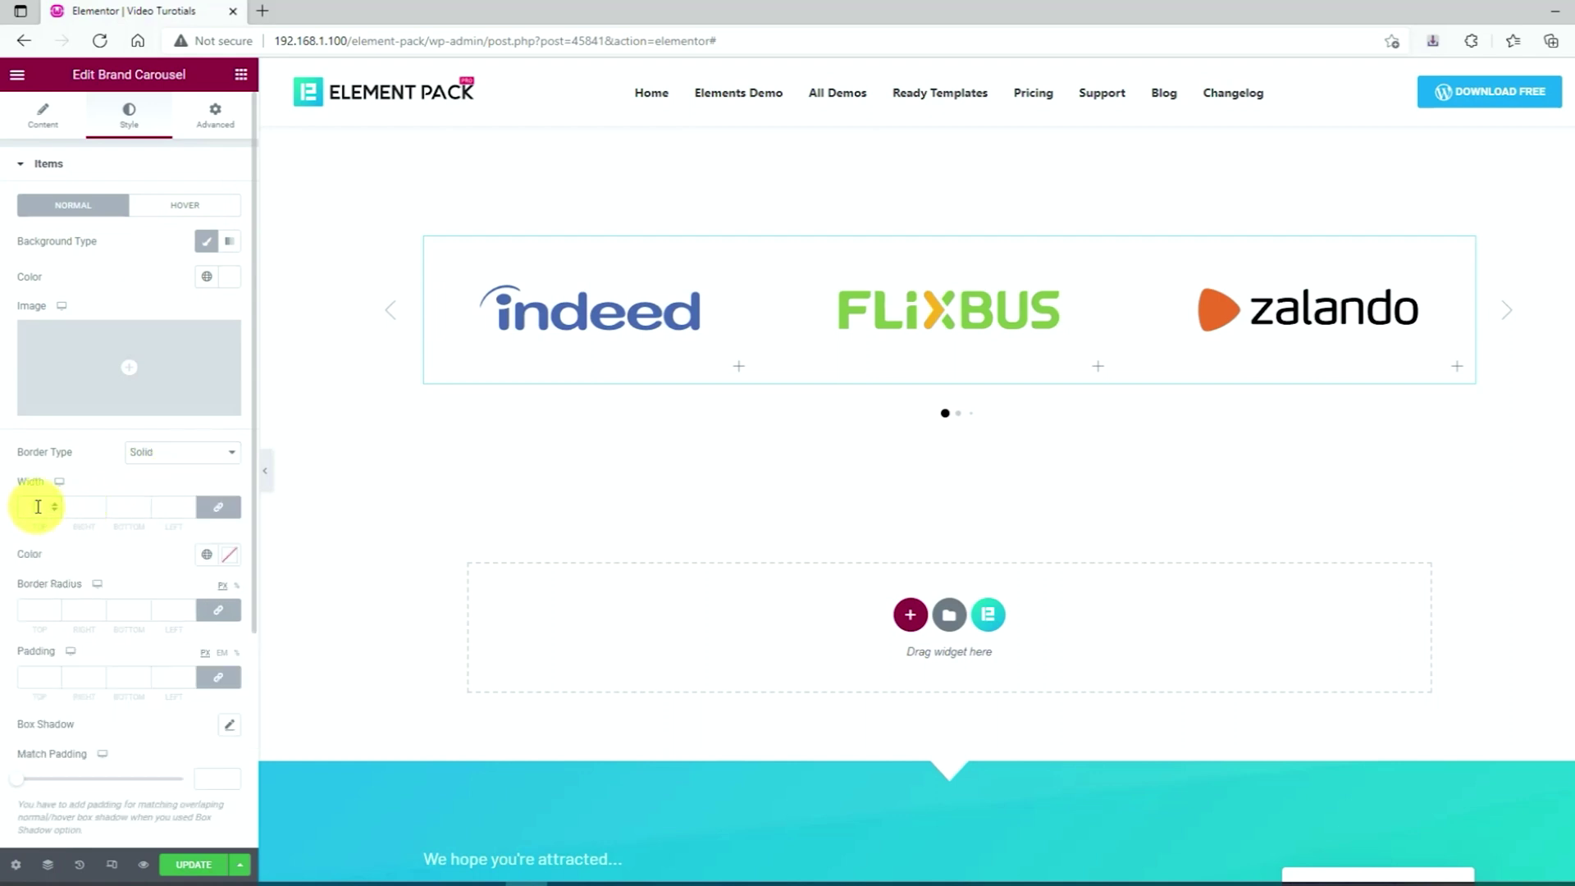
pyautogui.write('1')
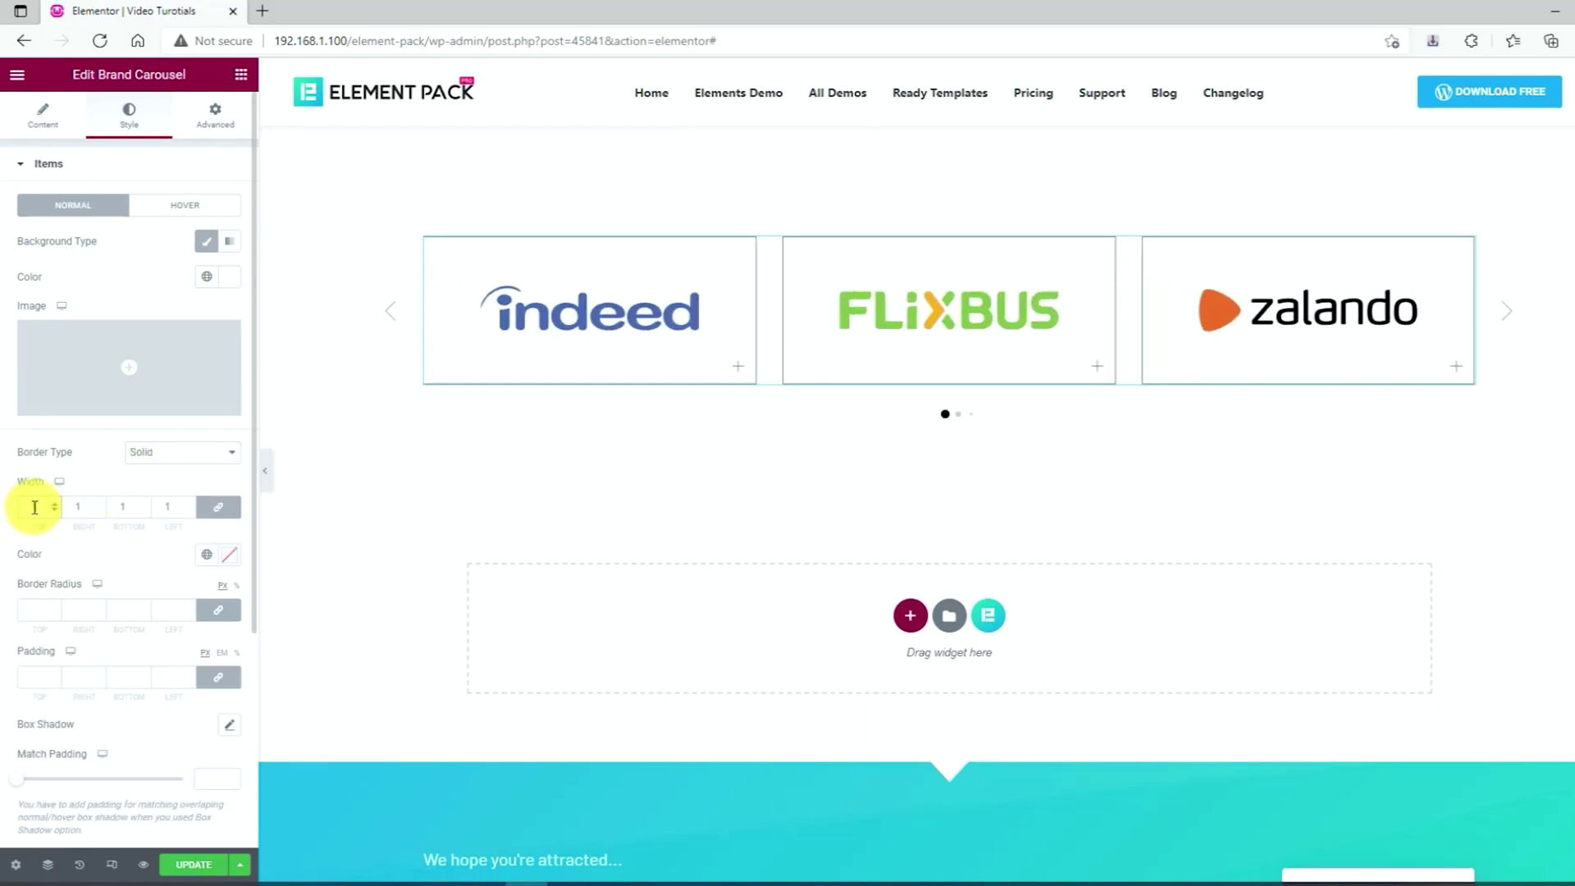
pyautogui.click(226, 561)
pyautogui.click(80, 773)
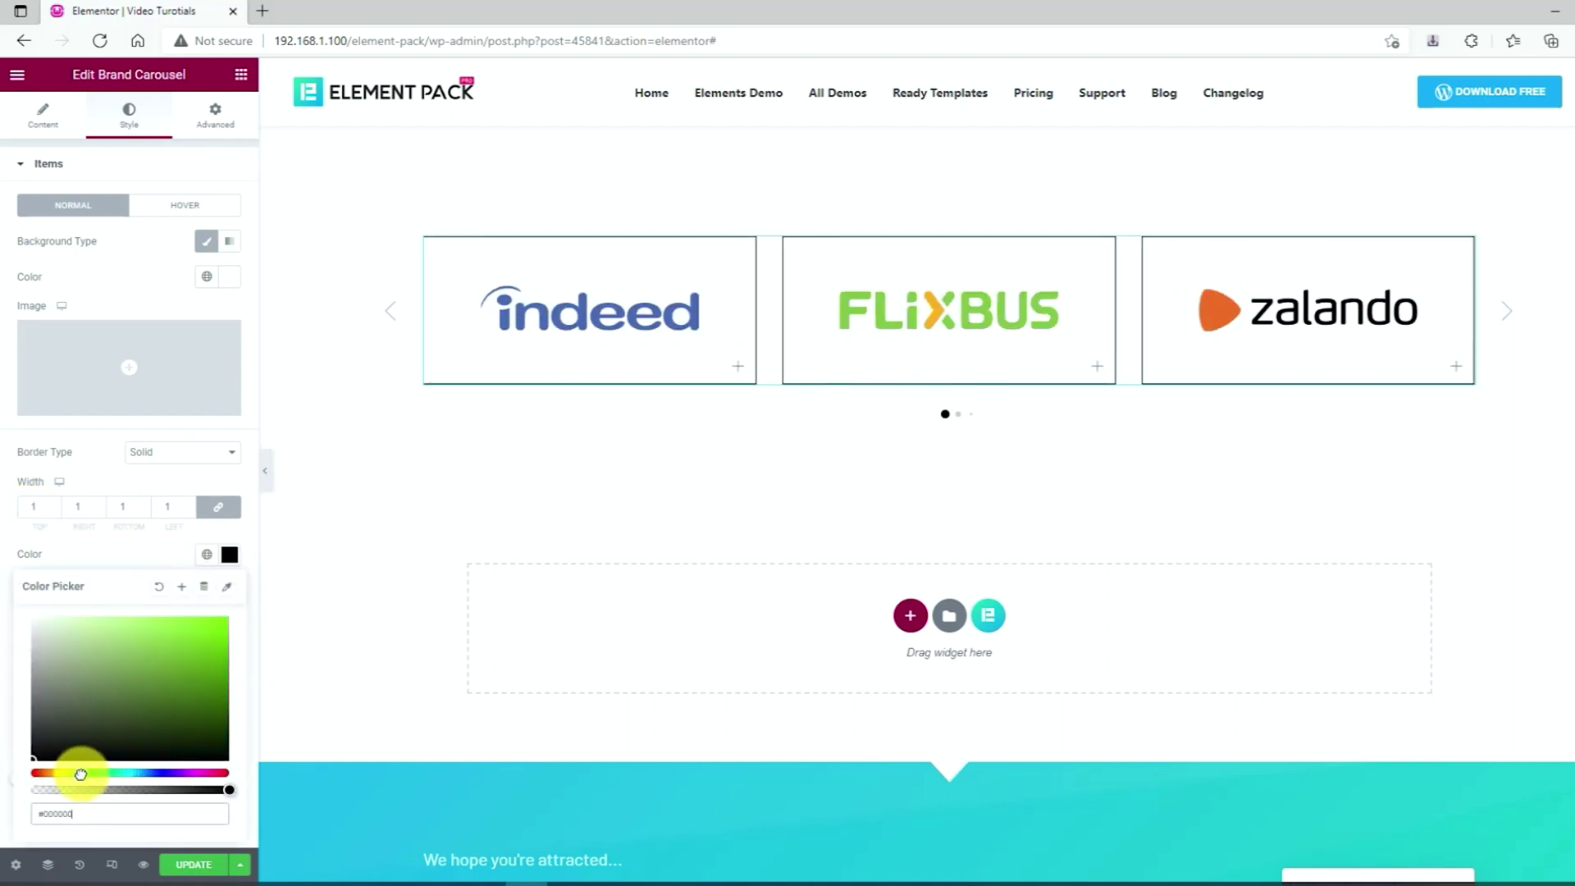
pyautogui.moveTo(173, 674); pyautogui.dragTo(218, 633)
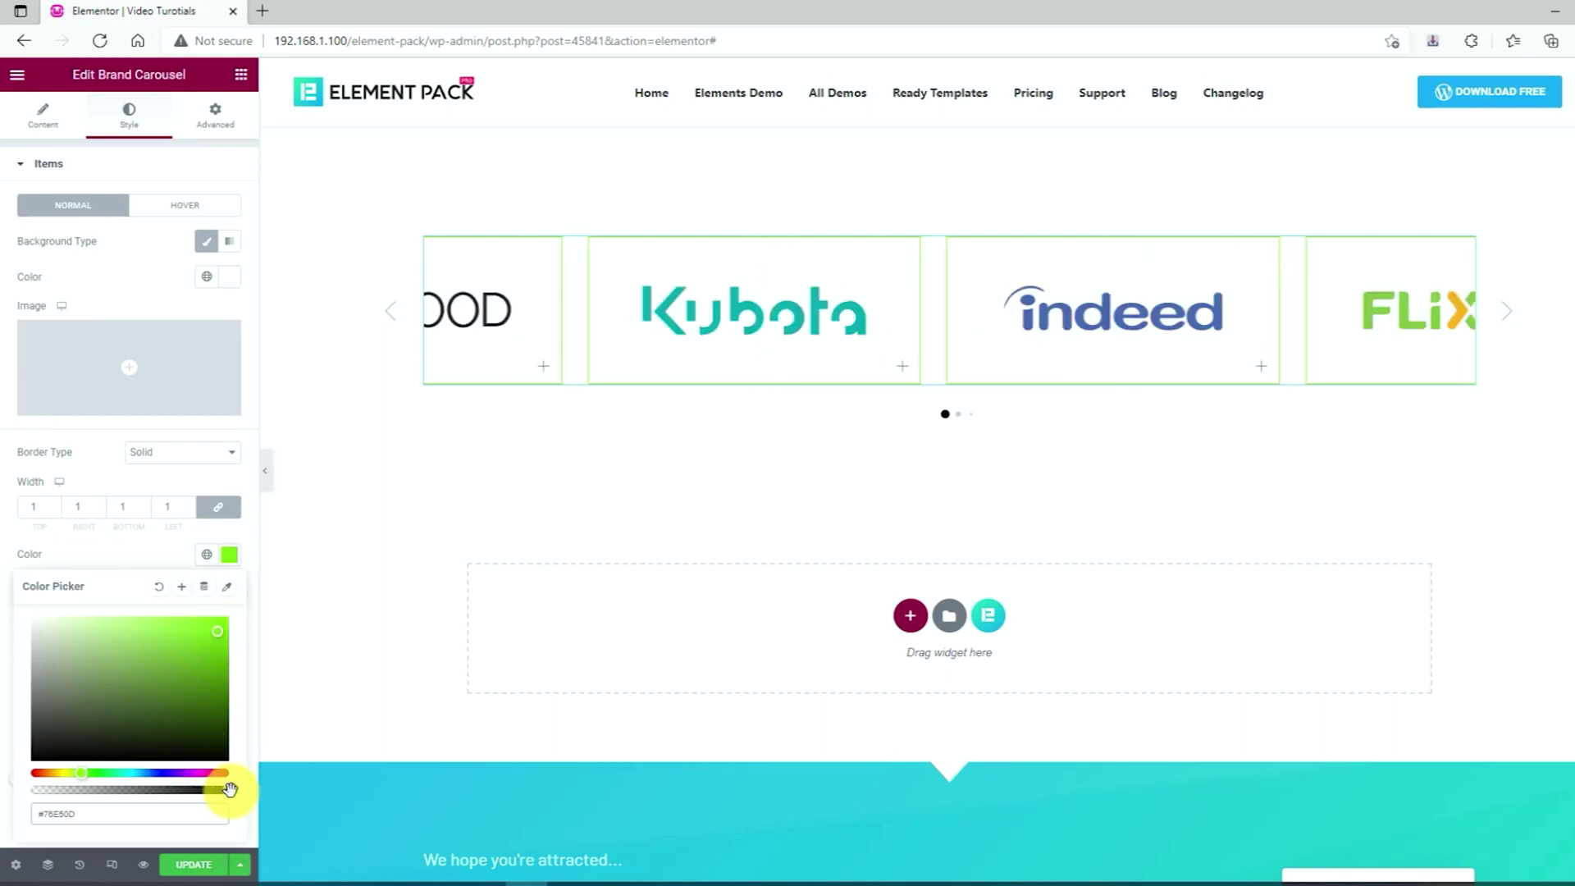
pyautogui.moveTo(232, 793); pyautogui.dragTo(71, 795)
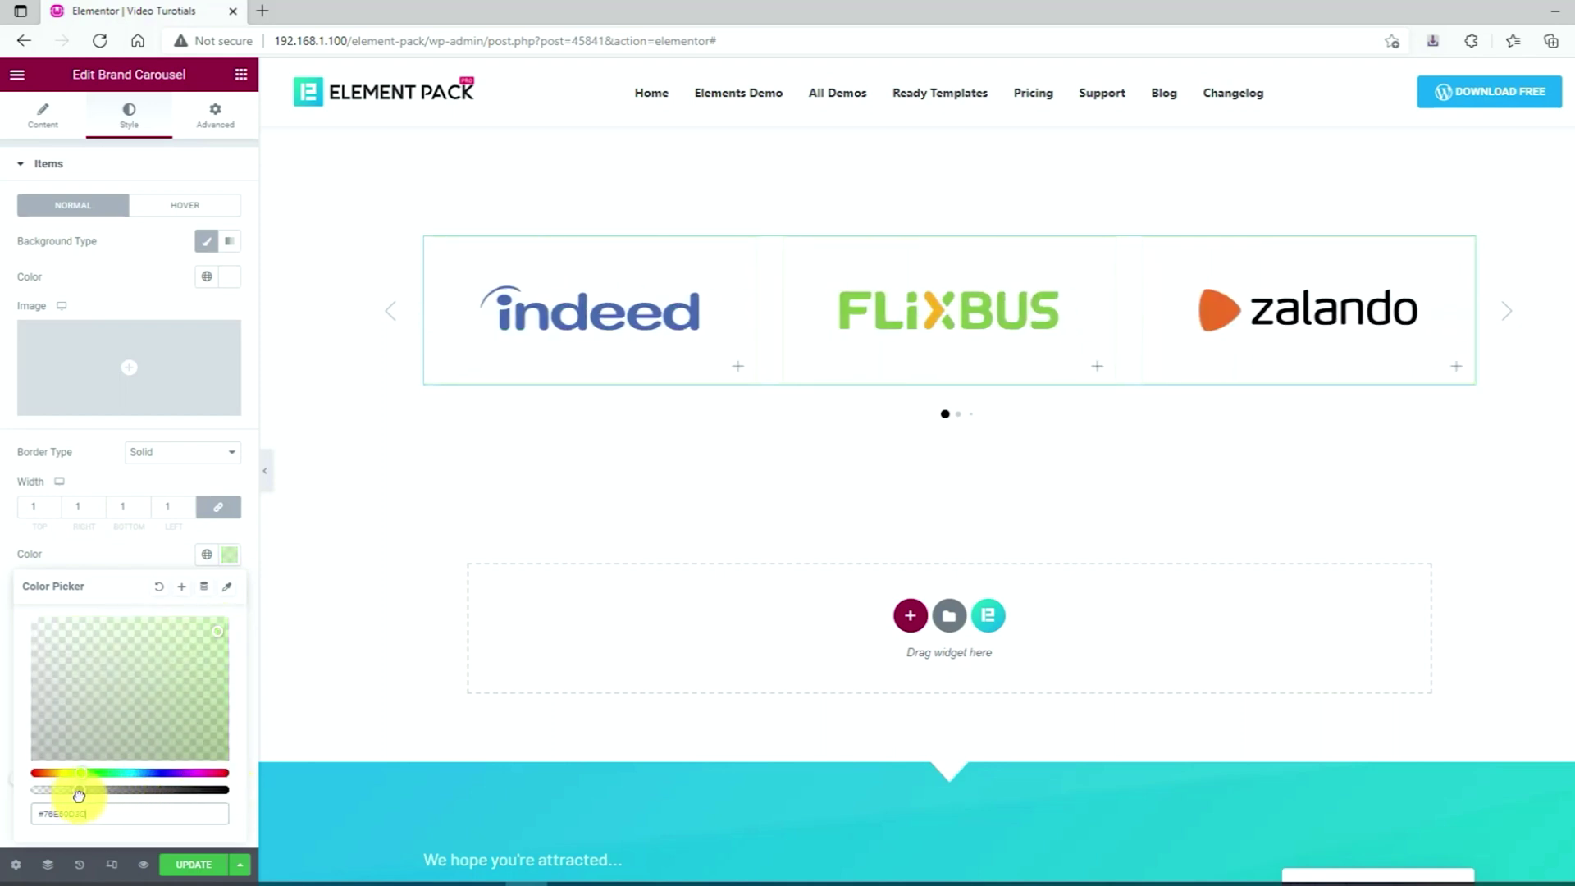
pyautogui.moveTo(84, 796); pyautogui.dragTo(17, 815)
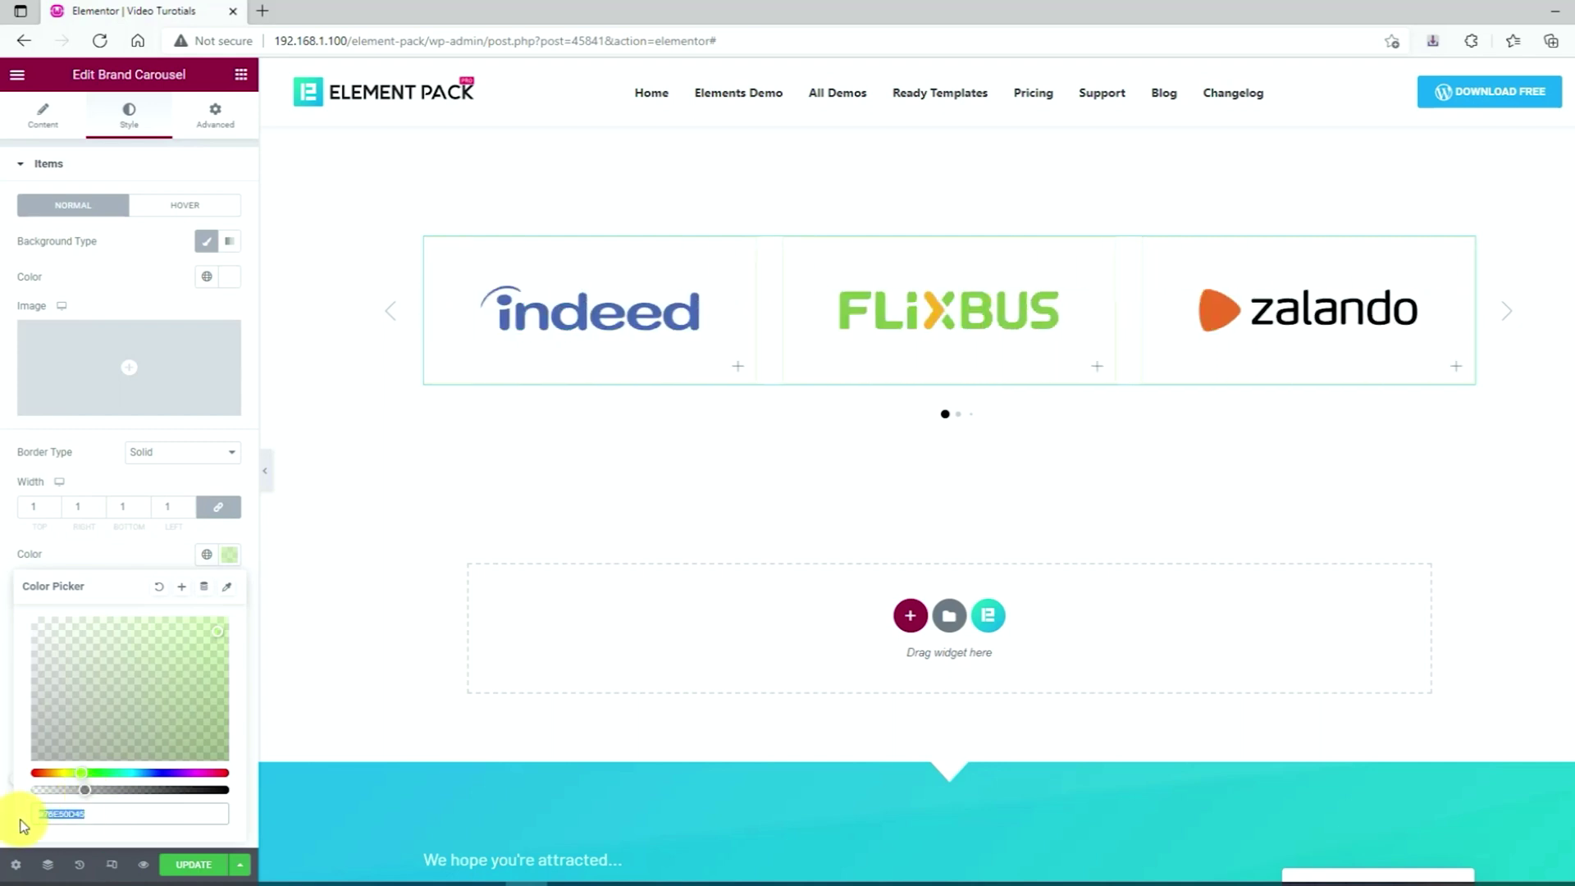
# Enter 100 as the linked padding on all sides of the carousel items
pyautogui.click(130, 557)
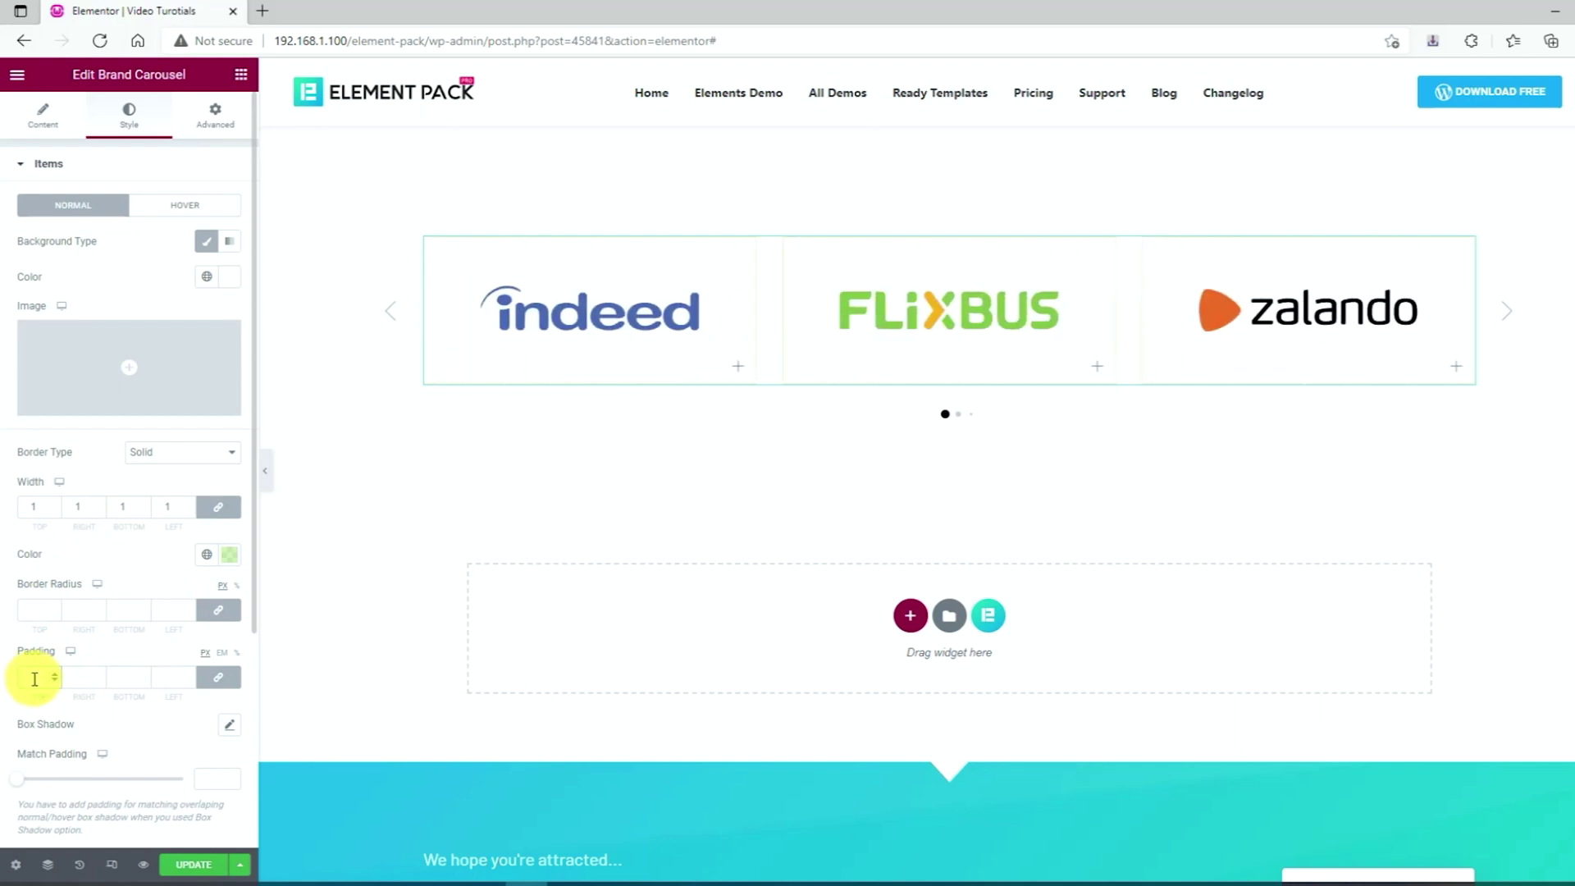
pyautogui.click(34, 679)
pyautogui.write('100')
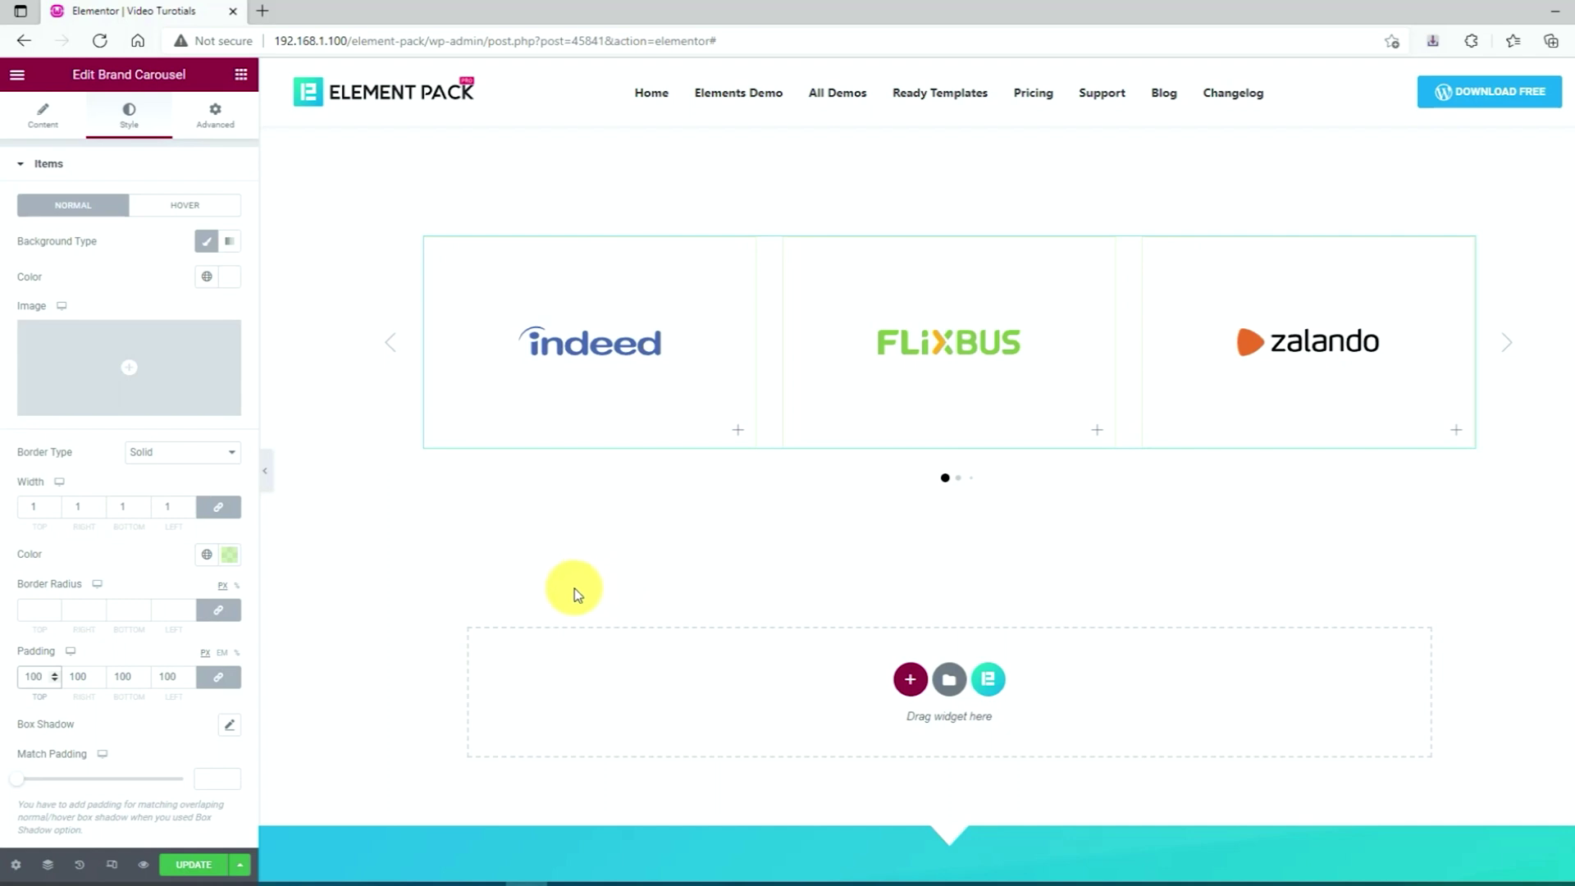
pyautogui.scroll(-1, 80, 648)
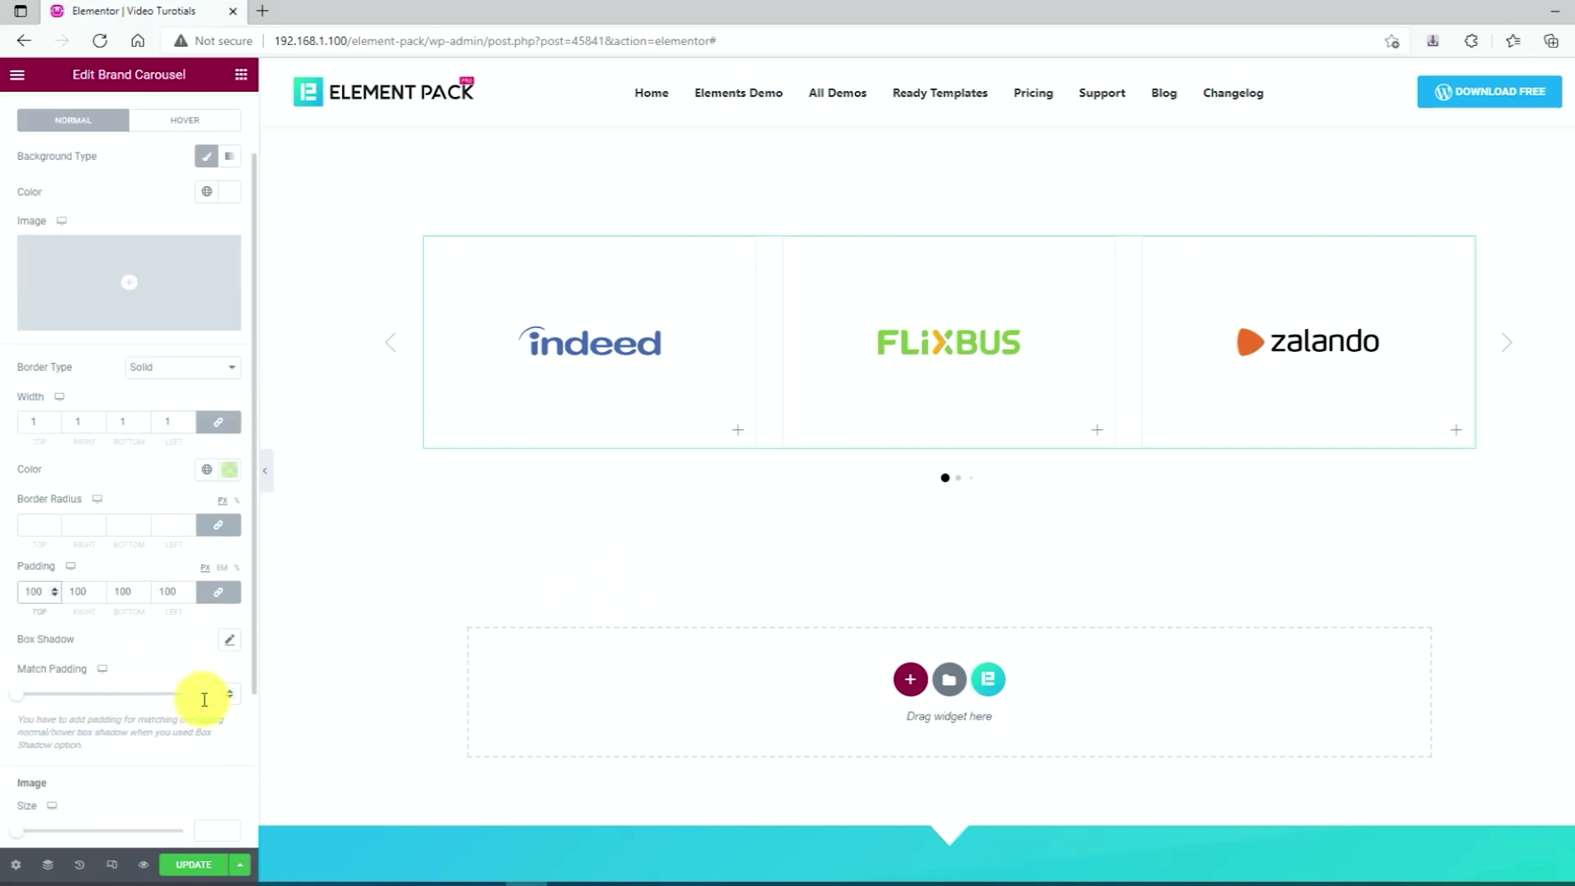
pyautogui.scroll(-1, 147, 717)
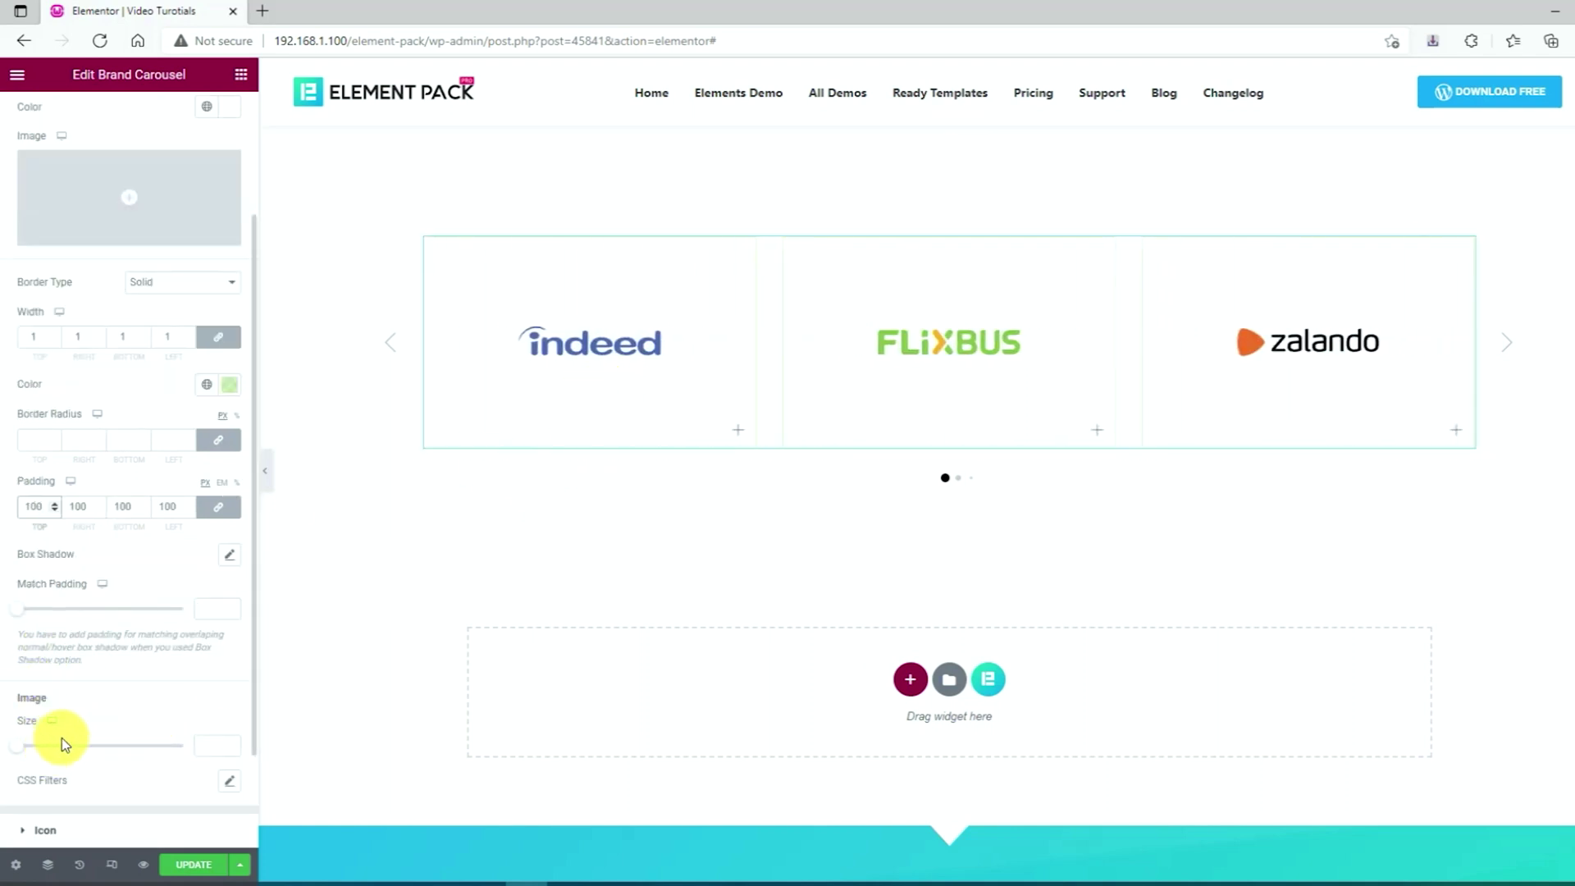
# Colour the carousel's plus icons fully opaque bright green #76E50D
pyautogui.scroll(-2, 119, 687)
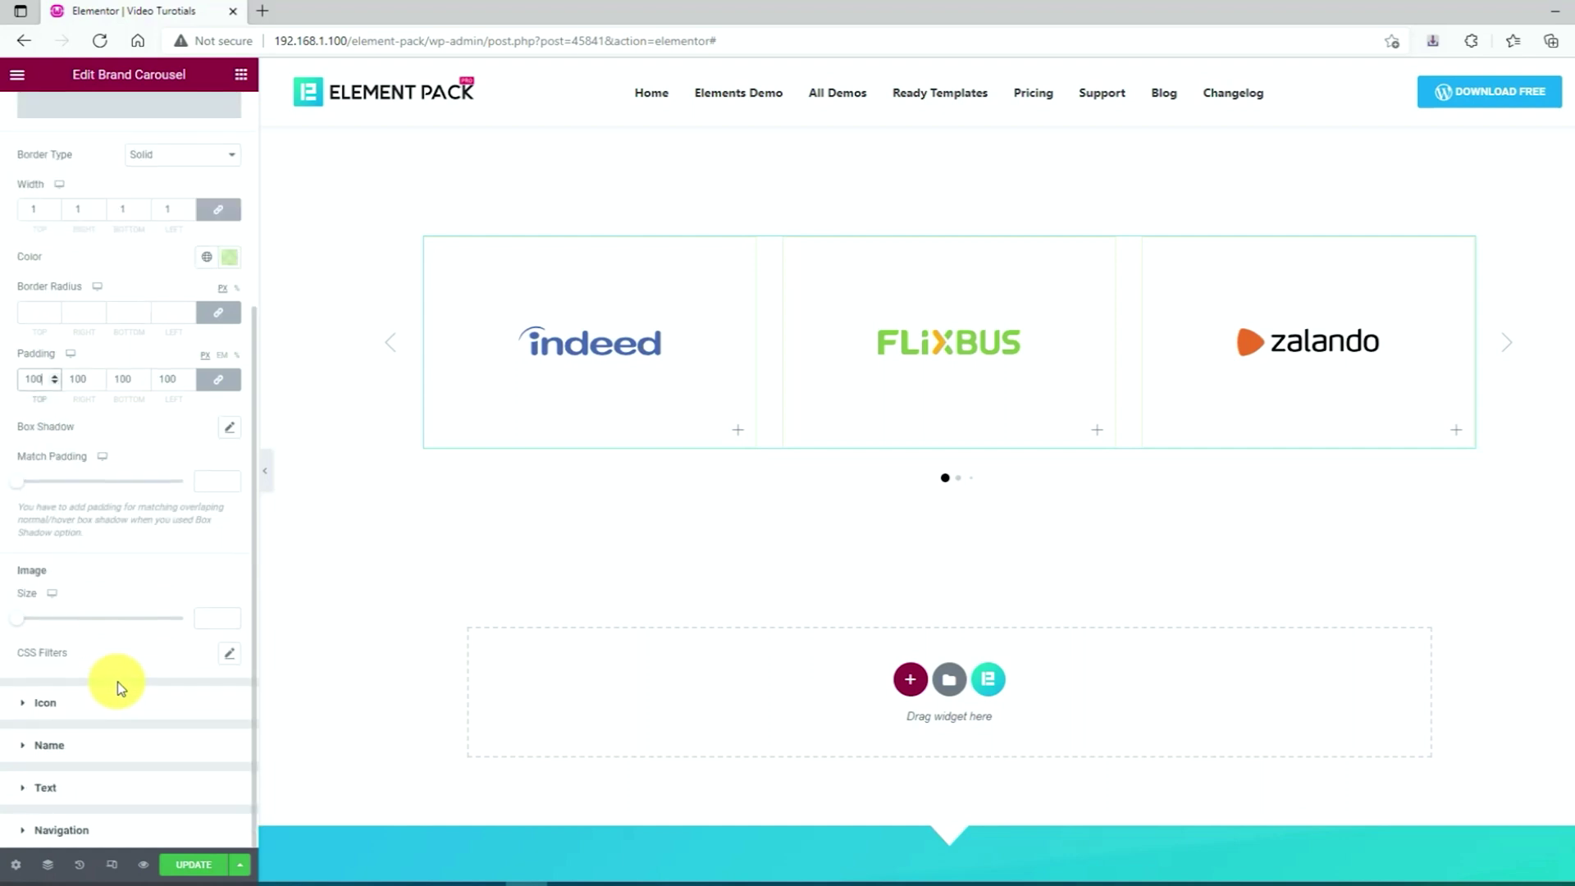
pyautogui.click(81, 714)
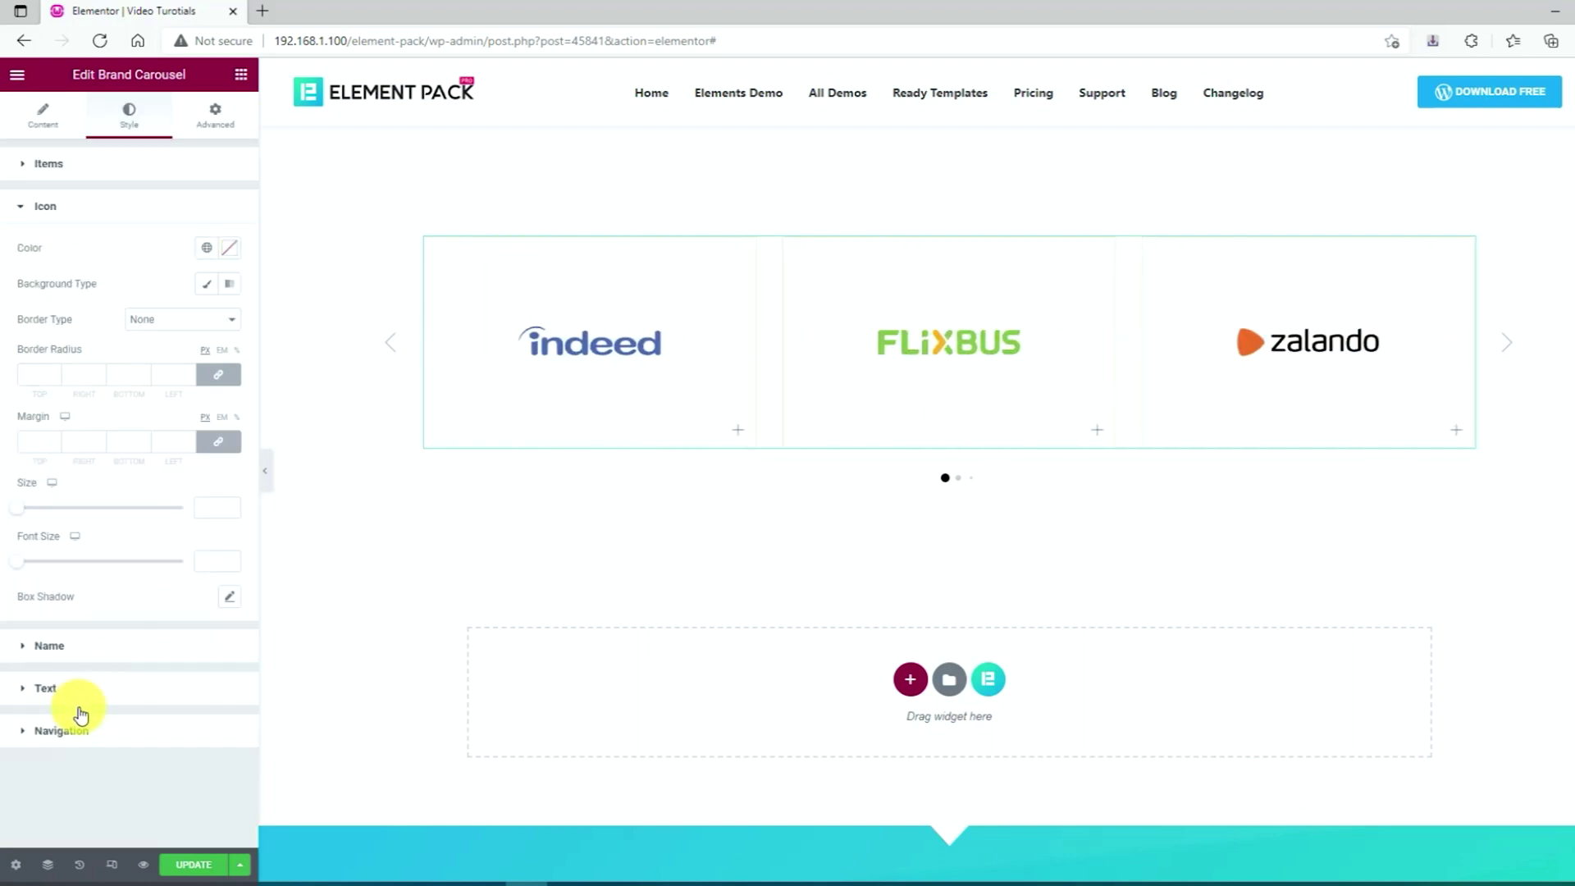
pyautogui.click(232, 251)
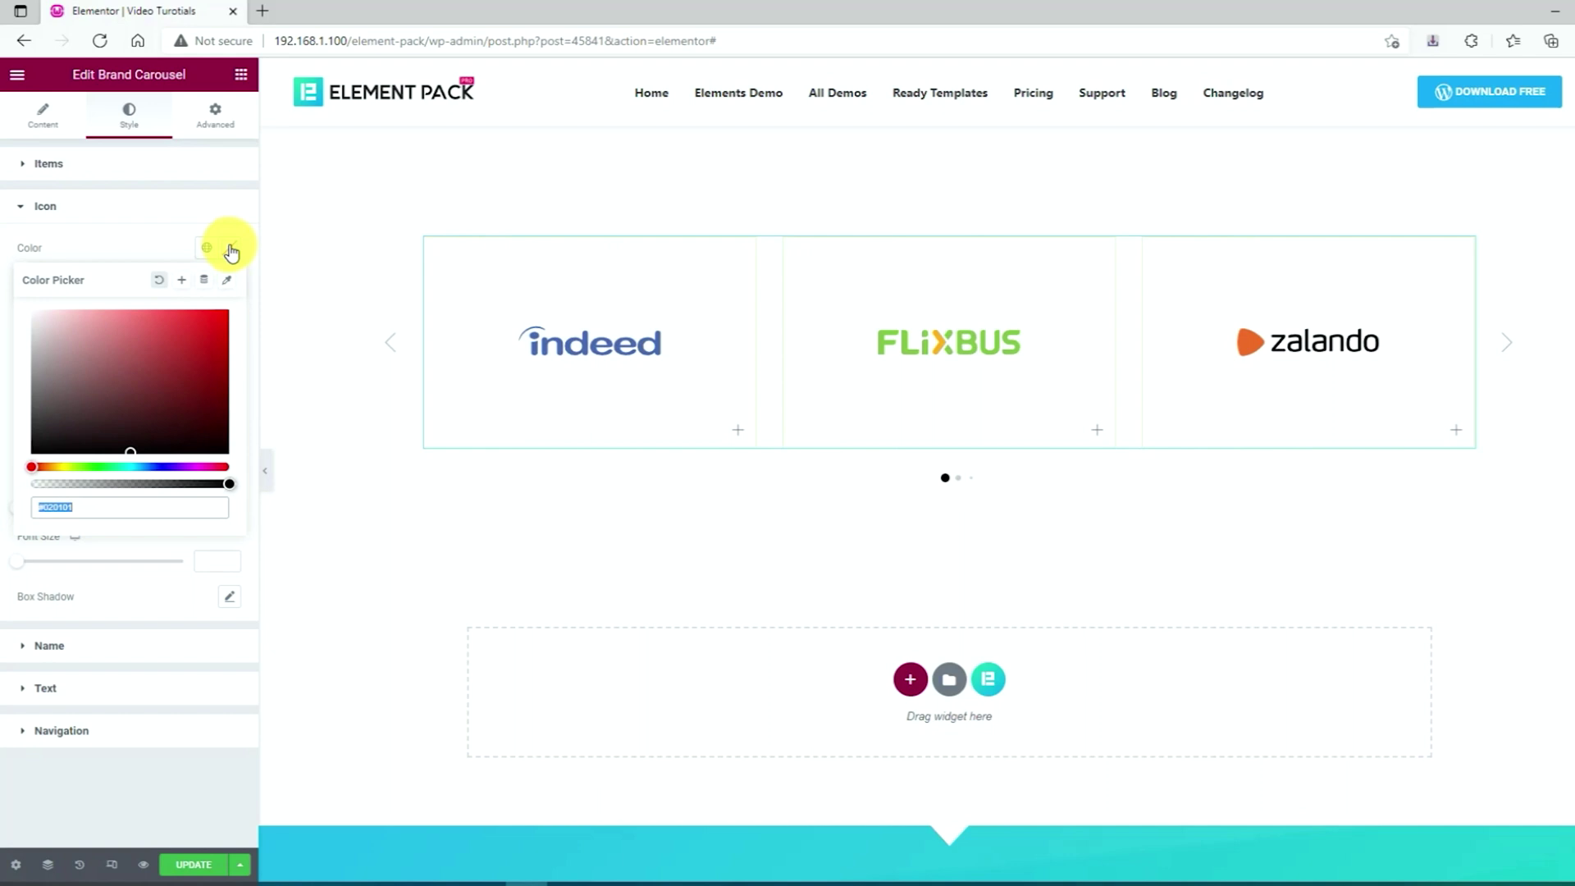
pyautogui.hotkey('ctrl', 'v')
pyautogui.moveTo(77, 489); pyautogui.dragTo(233, 486)
pyautogui.click(134, 246)
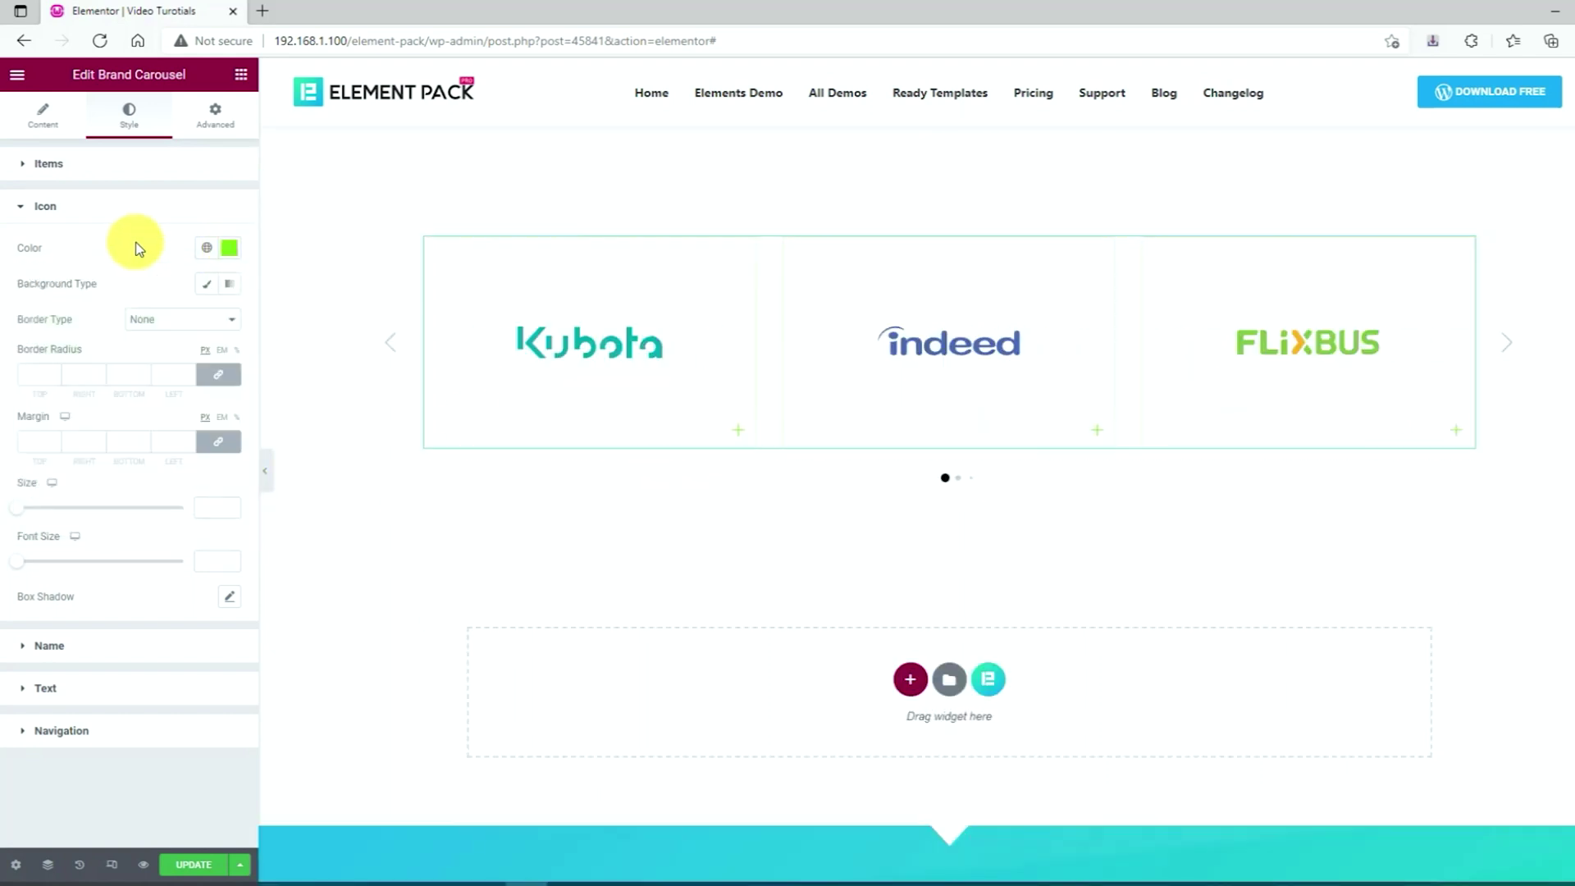
# Give the icons a solid light green 1/0/0/1 top-and-left border, size 50 and font size 20
pyautogui.click(161, 334)
pyautogui.click(164, 353)
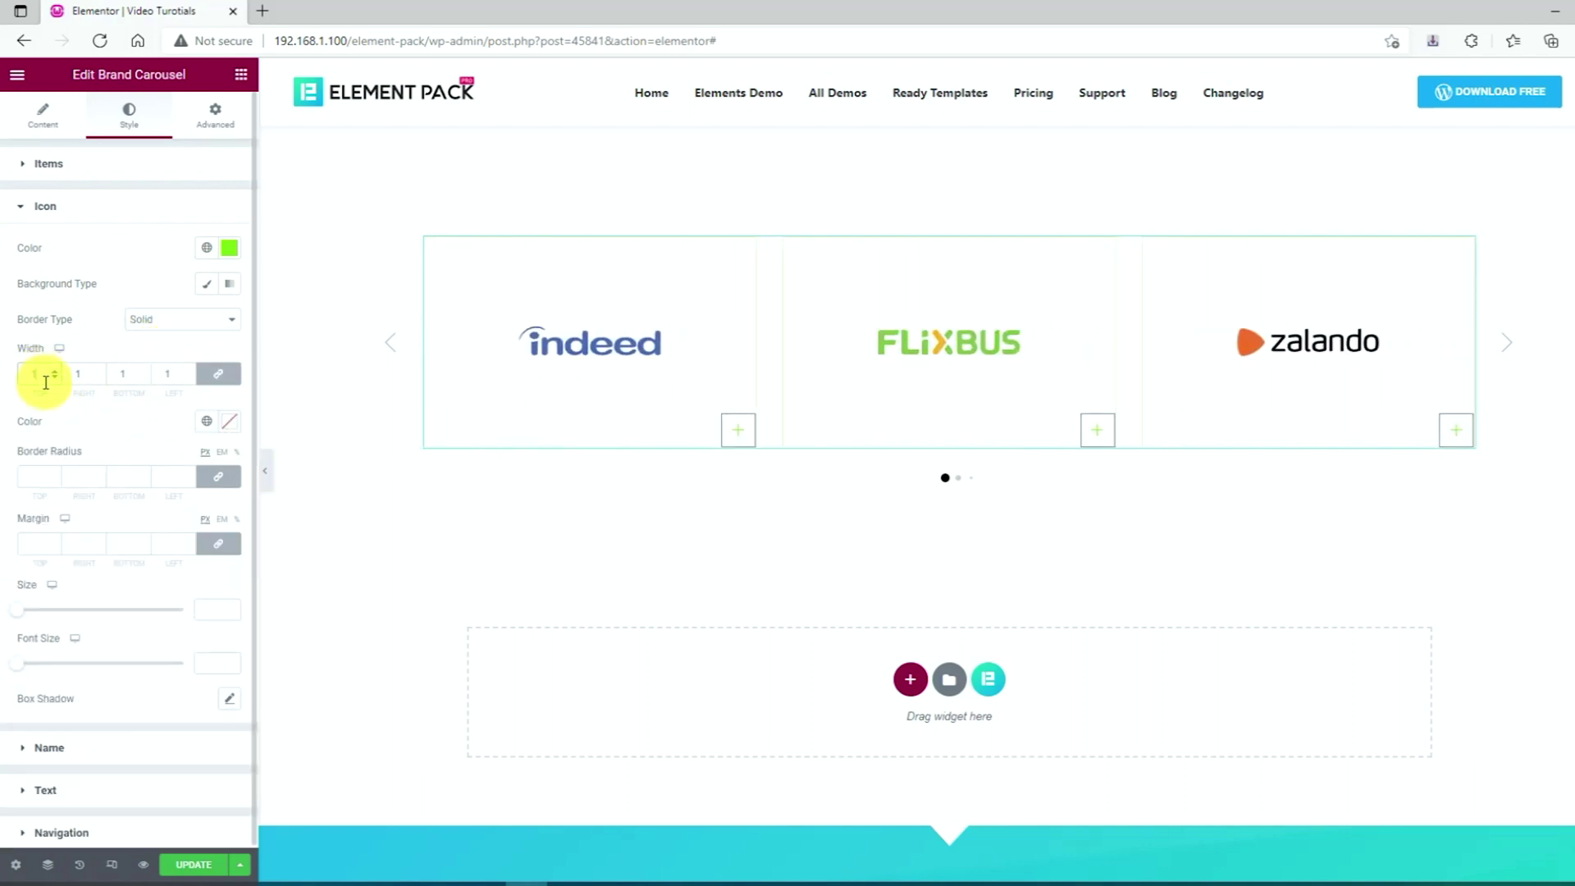
pyautogui.click(220, 378)
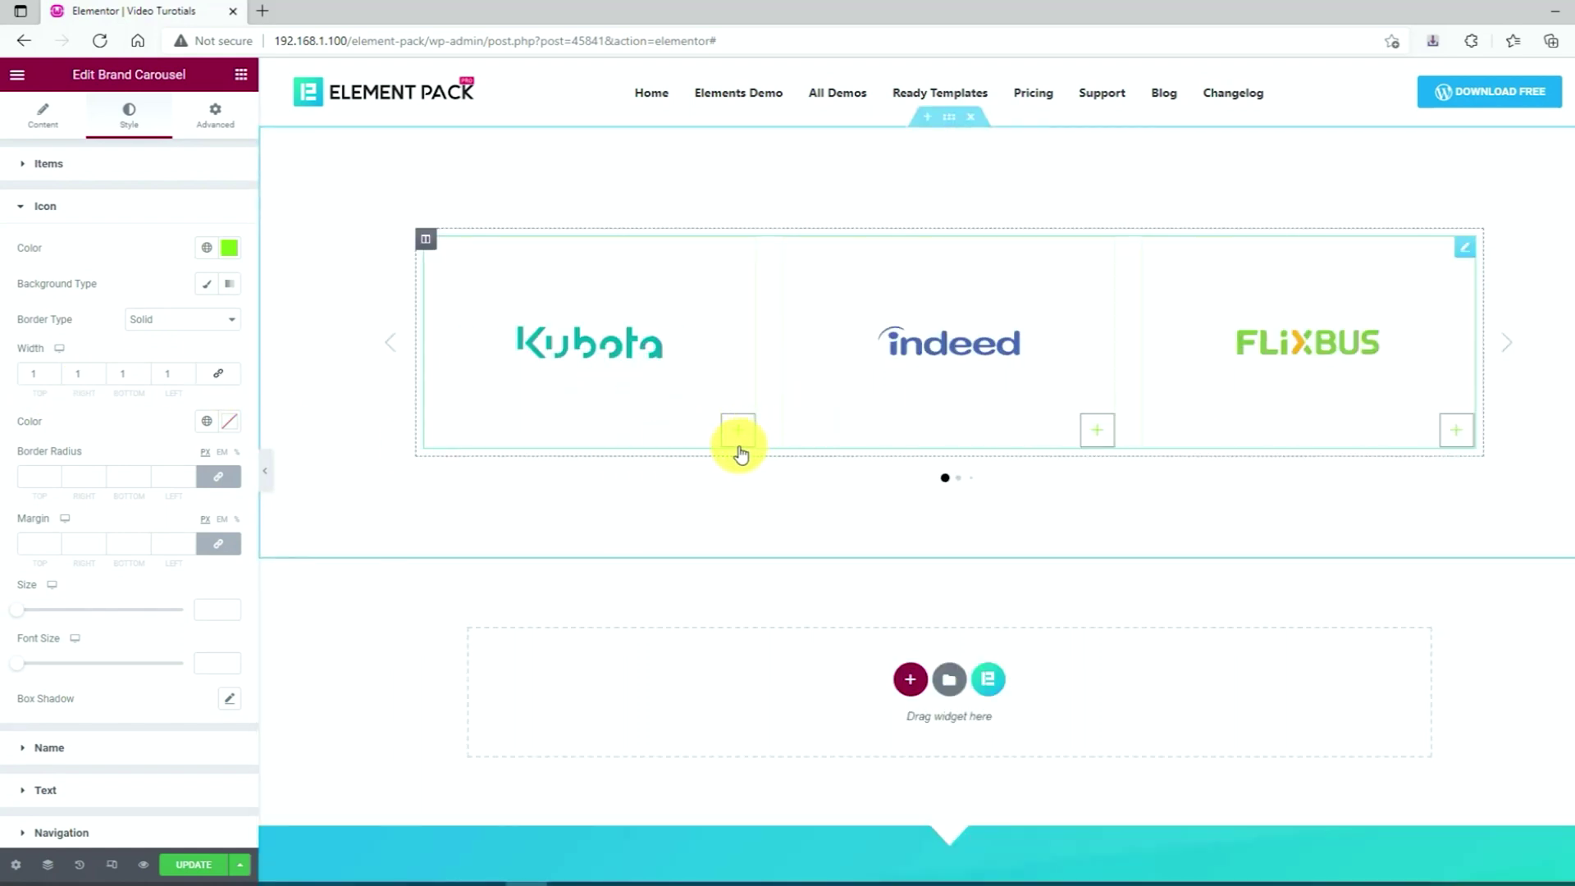
pyautogui.write('0')
pyautogui.press('Tab')
pyautogui.write('0')
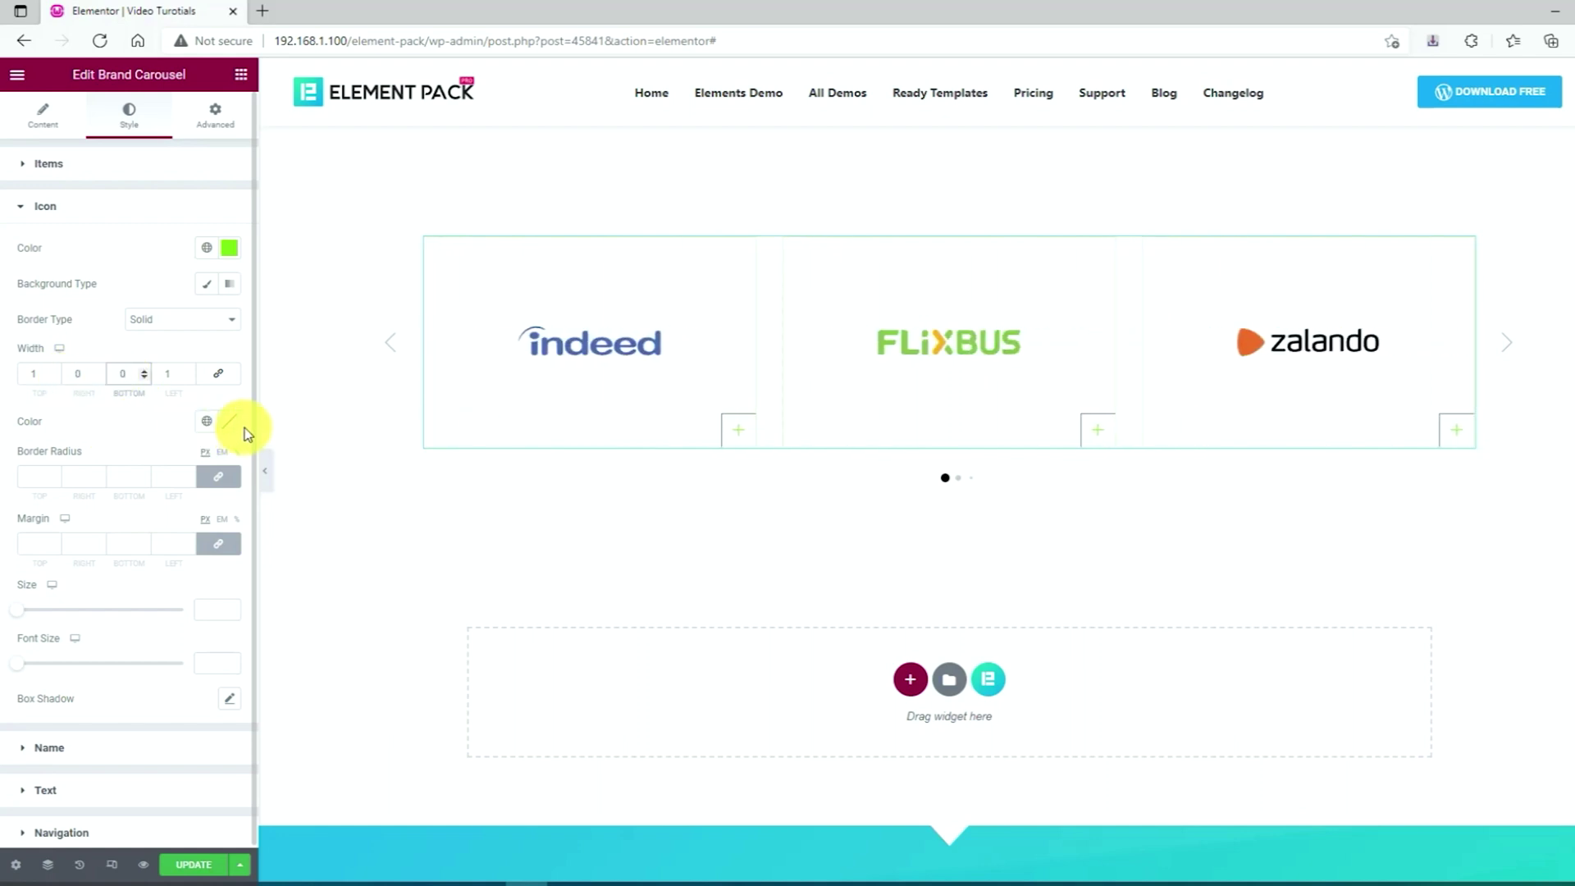
pyautogui.click(229, 421)
pyautogui.hotkey('ctrl', 'v')
pyautogui.click(158, 429)
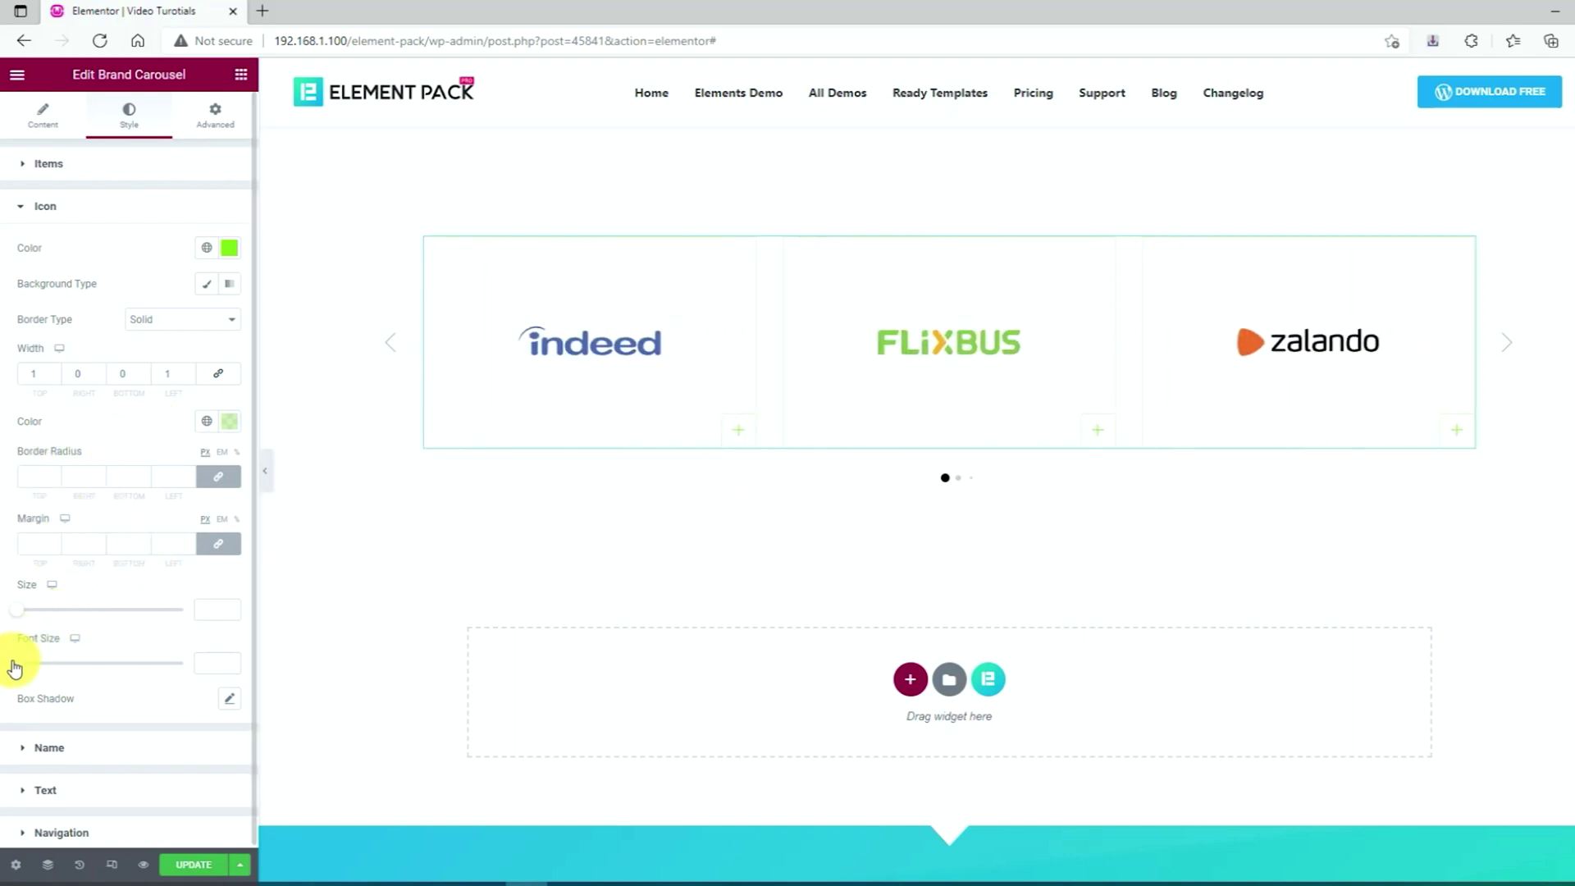
pyautogui.click(31, 664)
pyautogui.moveTo(69, 617); pyautogui.dragTo(87, 617)
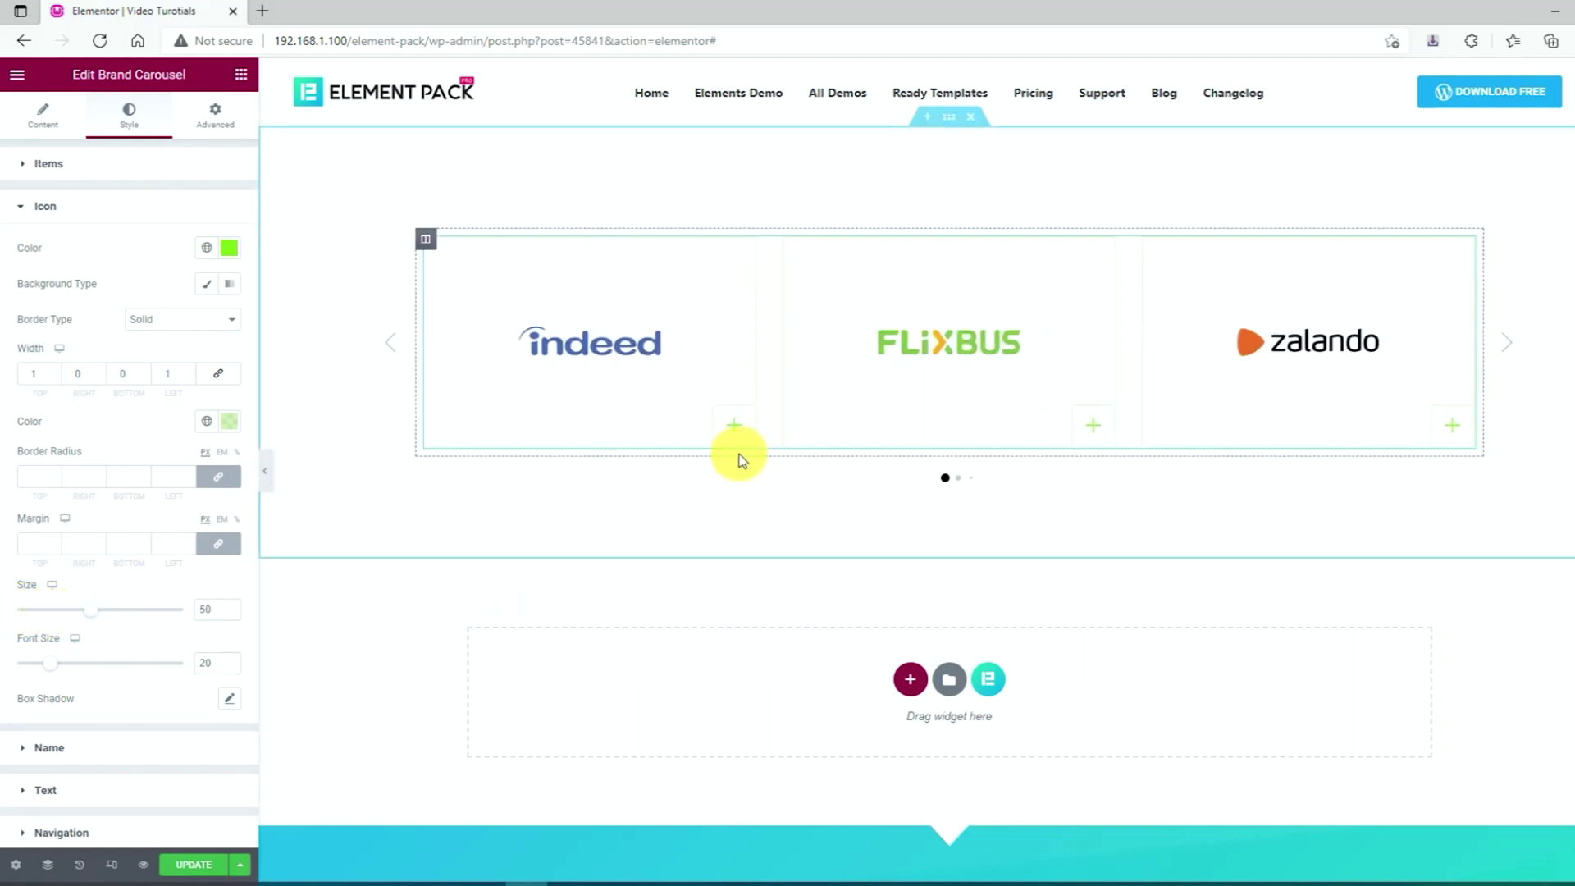
# Make the brand name colour fully opaque green #76E50D
pyautogui.click(82, 750)
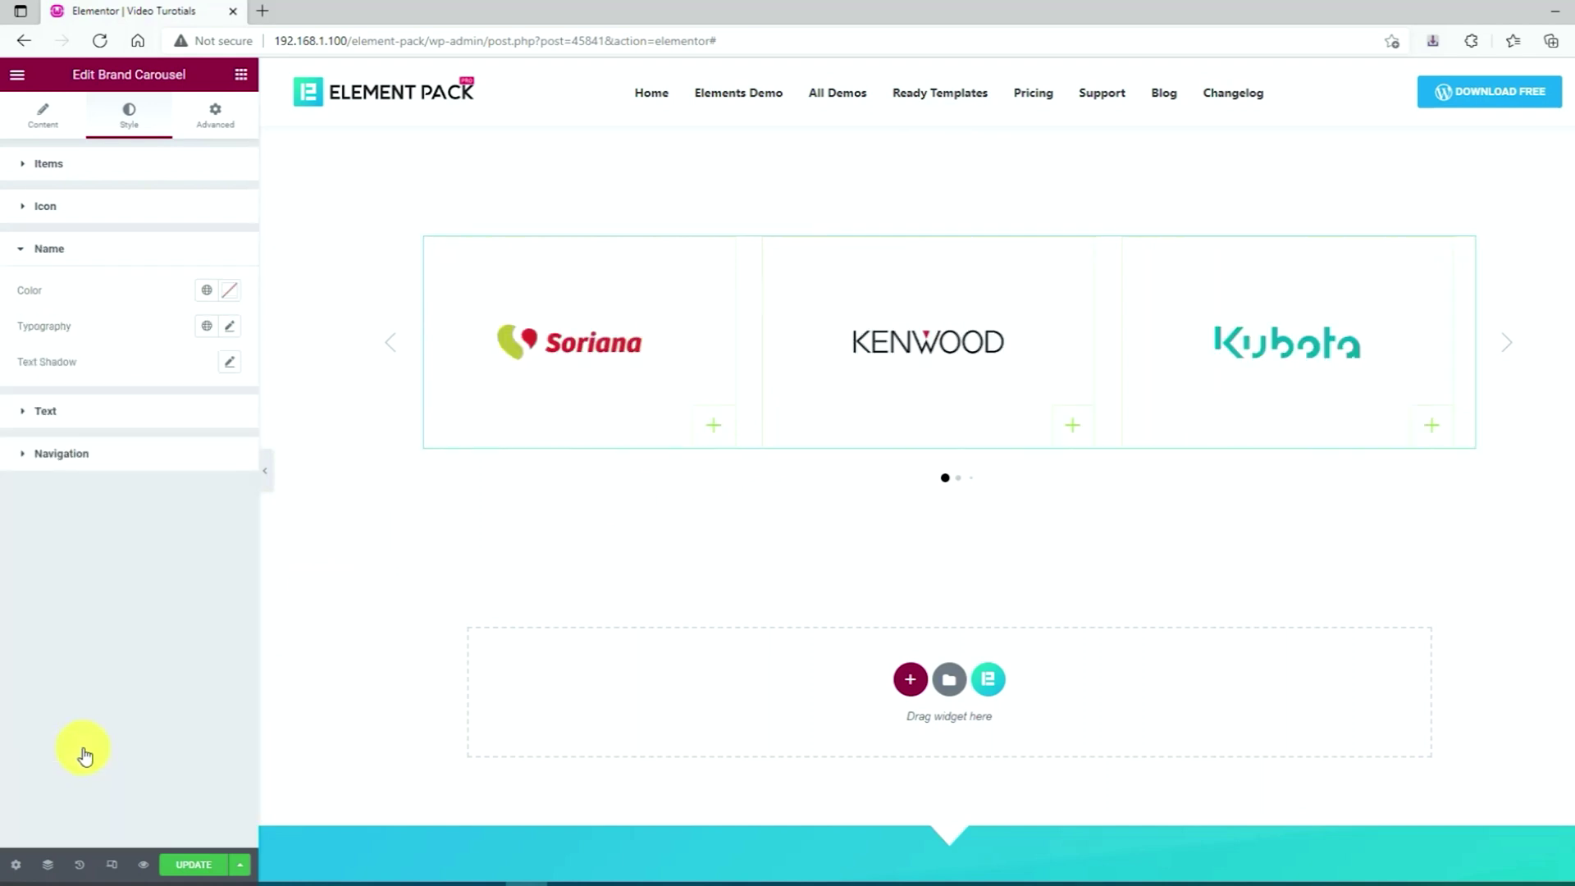
pyautogui.click(230, 292)
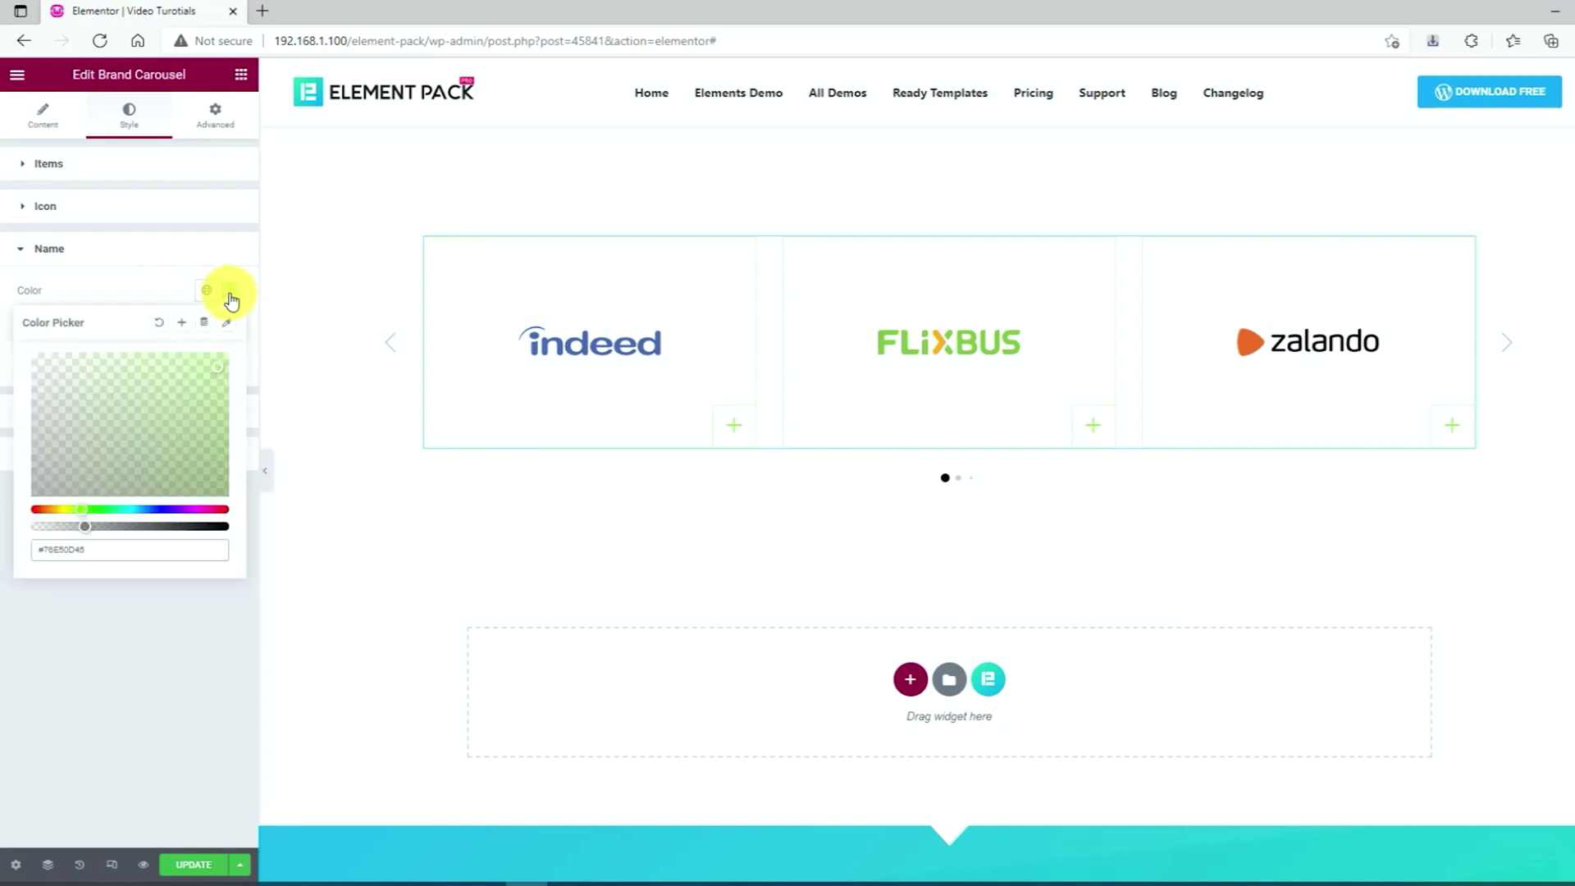
pyautogui.moveTo(99, 527); pyautogui.dragTo(11, 549)
pyautogui.click(112, 283)
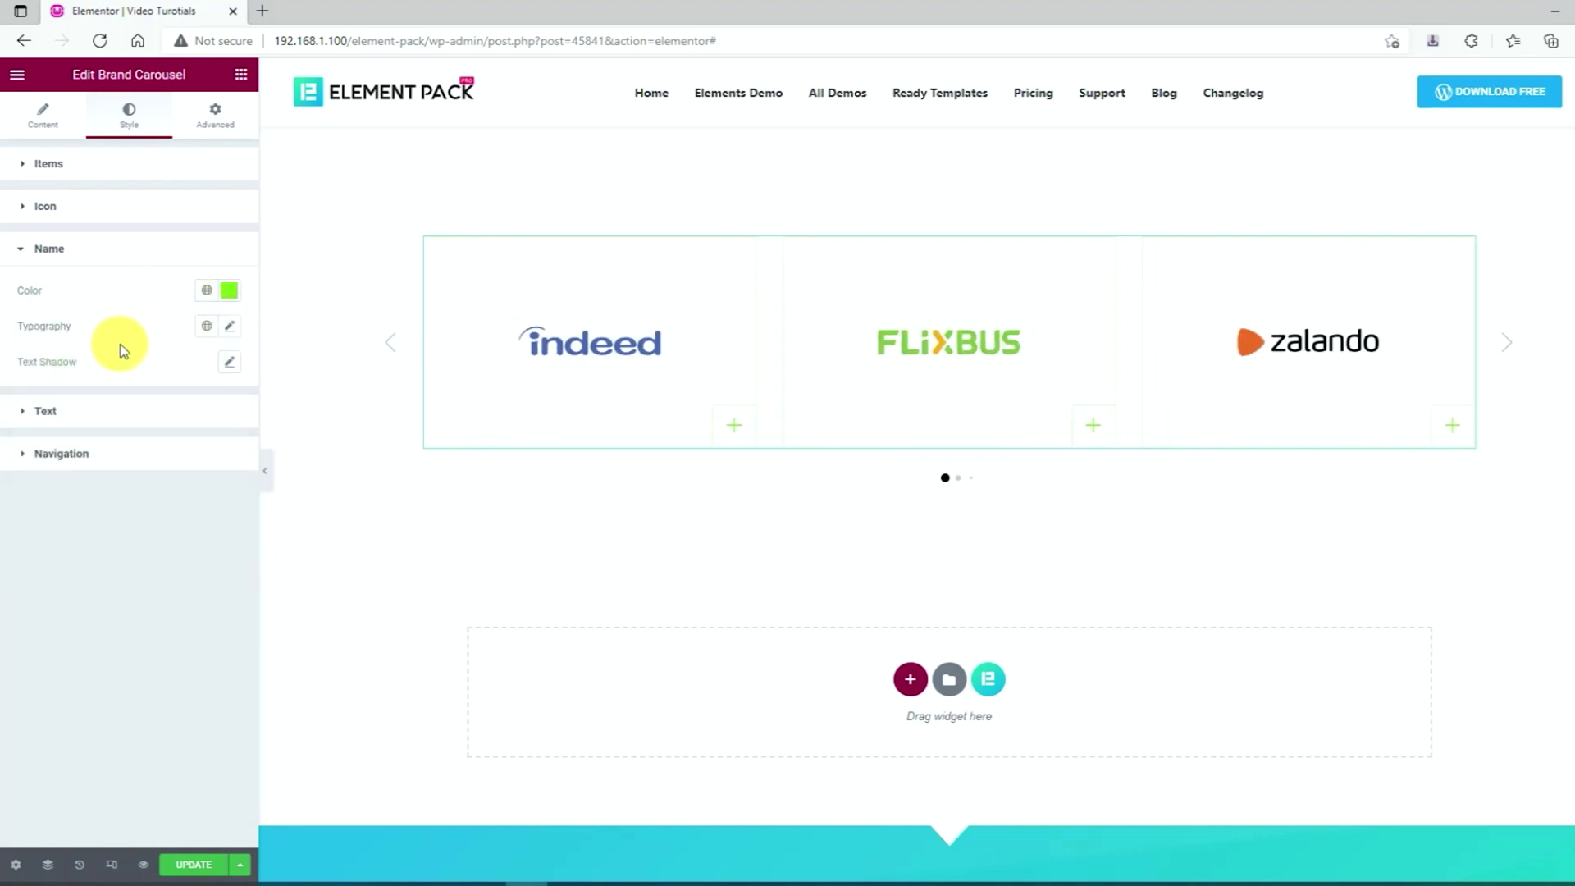
# Set the text colour to #76E50D with reduced alpha for a semi-transparent green
pyautogui.click(127, 414)
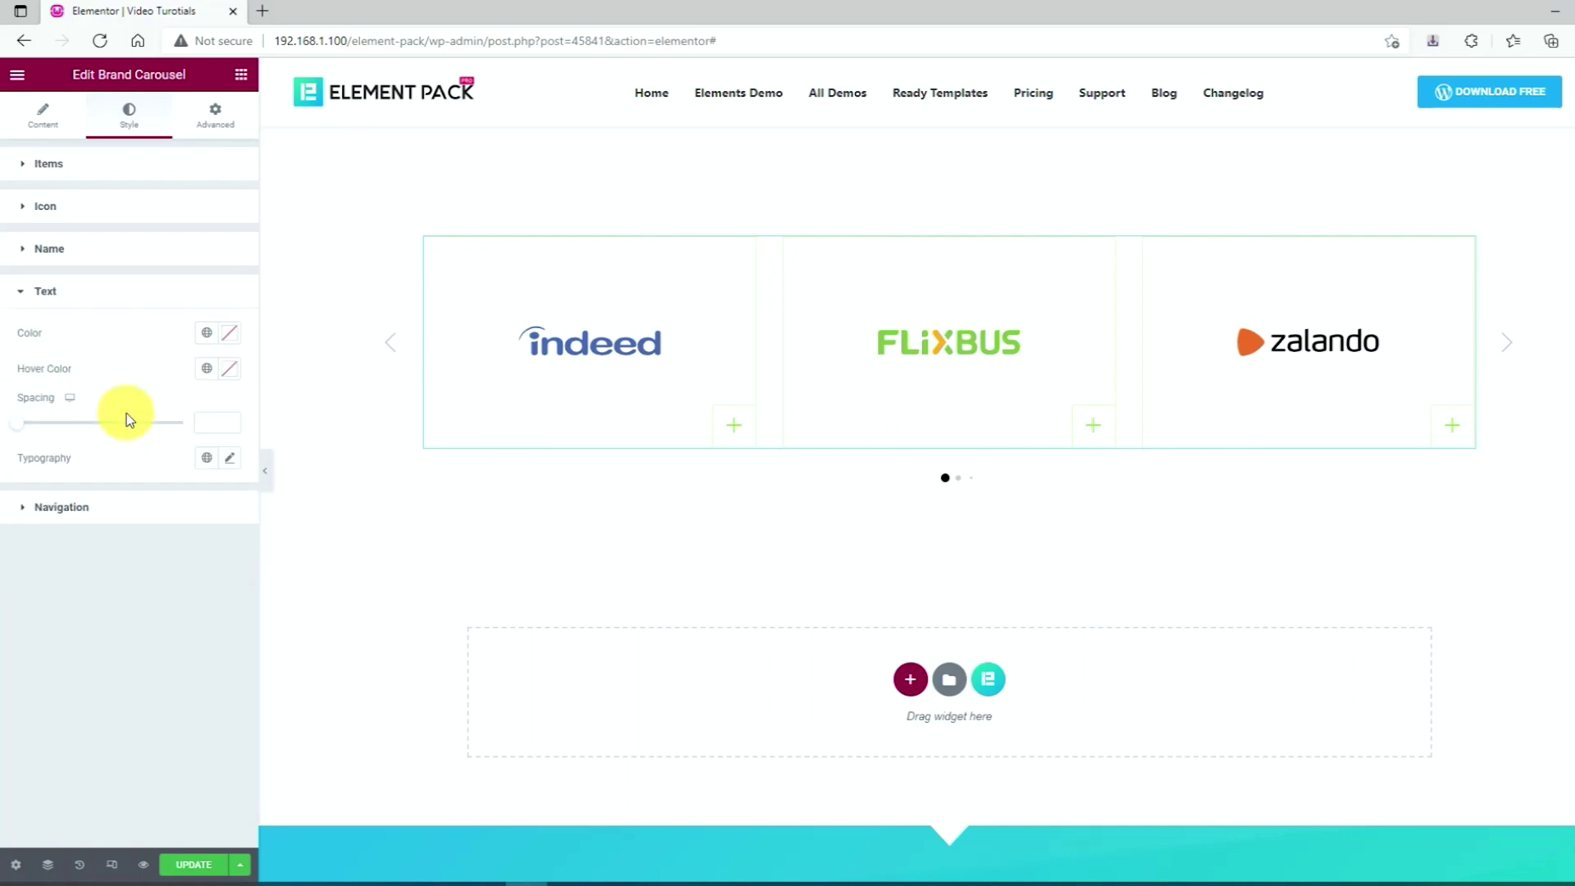
pyautogui.click(229, 333)
pyautogui.hotkey('ctrl', 'v')
pyautogui.click(162, 333)
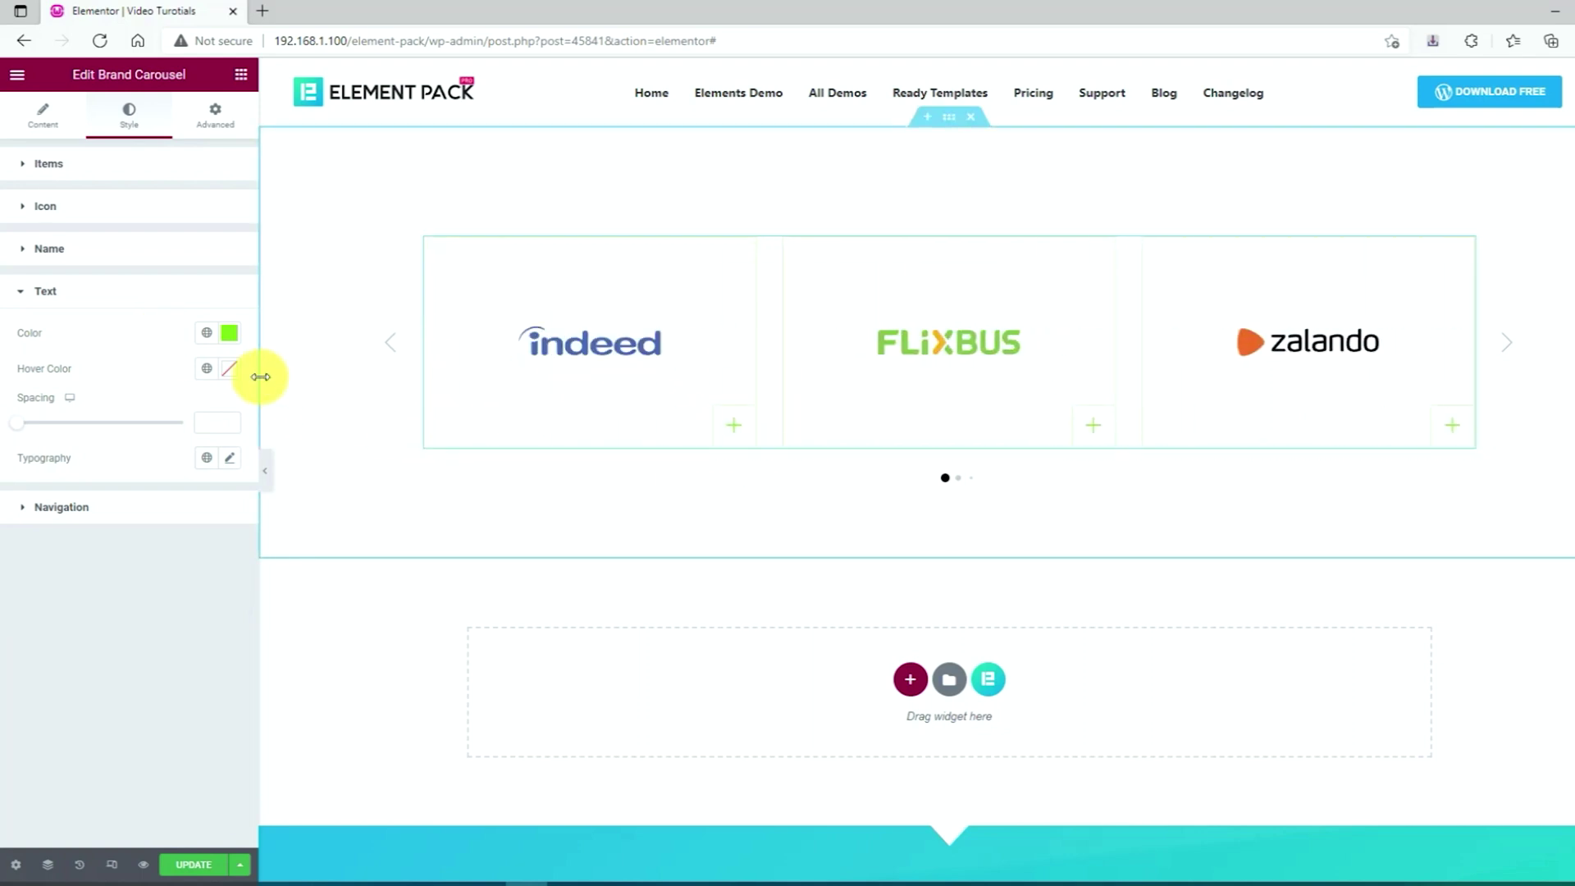
pyautogui.click(230, 335)
pyautogui.moveTo(225, 568); pyautogui.dragTo(170, 572)
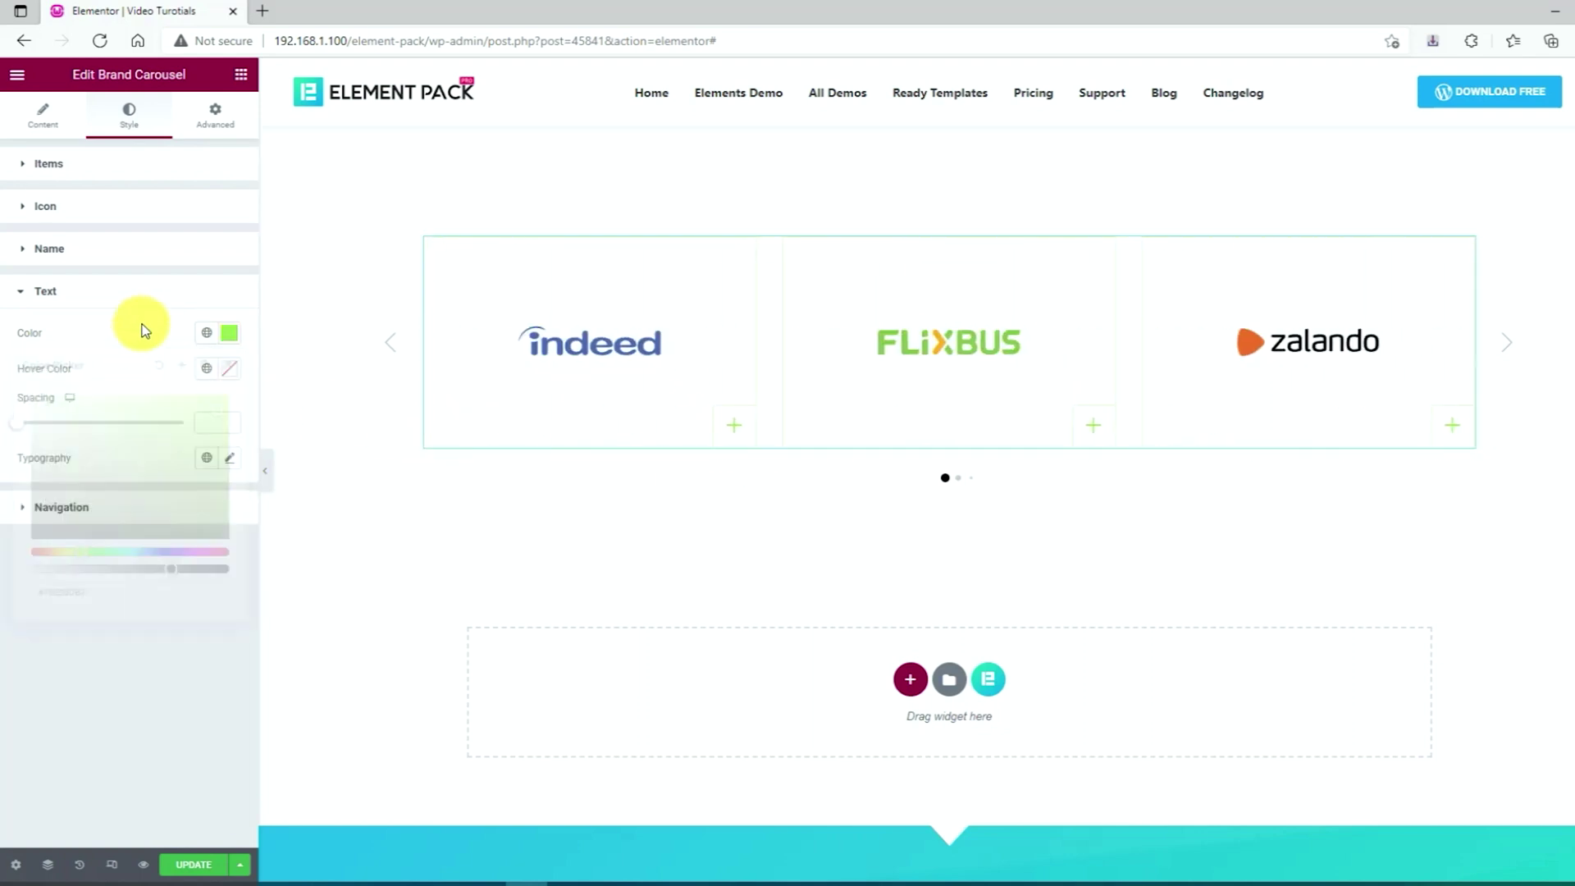
# Colour the normal navigation arrows green #76E50D
pyautogui.click(106, 521)
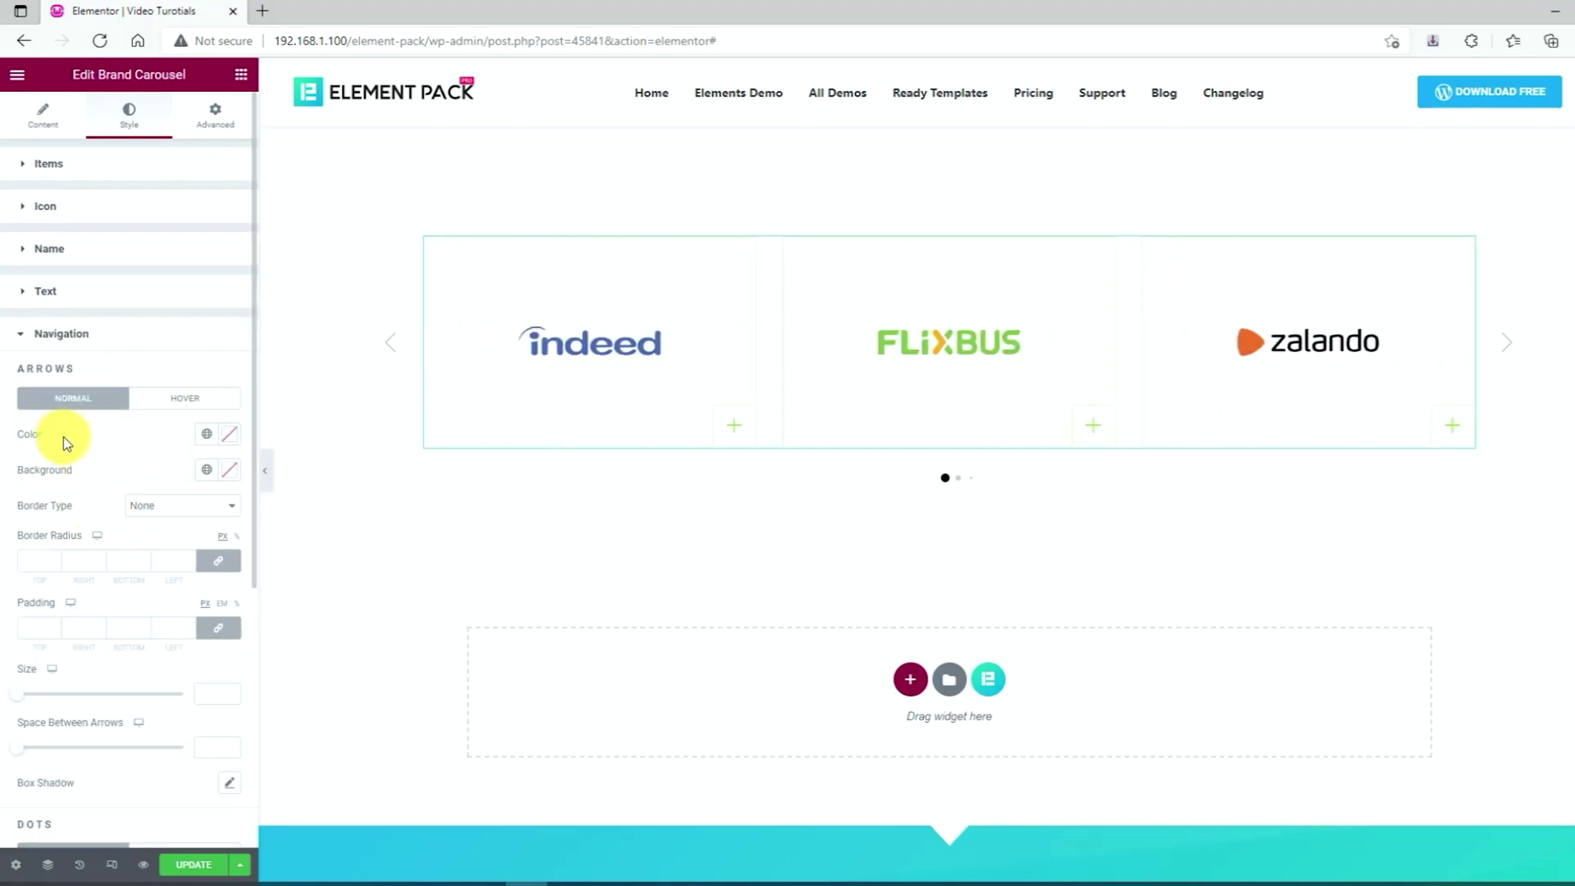
pyautogui.click(230, 443)
pyautogui.hotkey('ctrl', 'v')
pyautogui.click(158, 436)
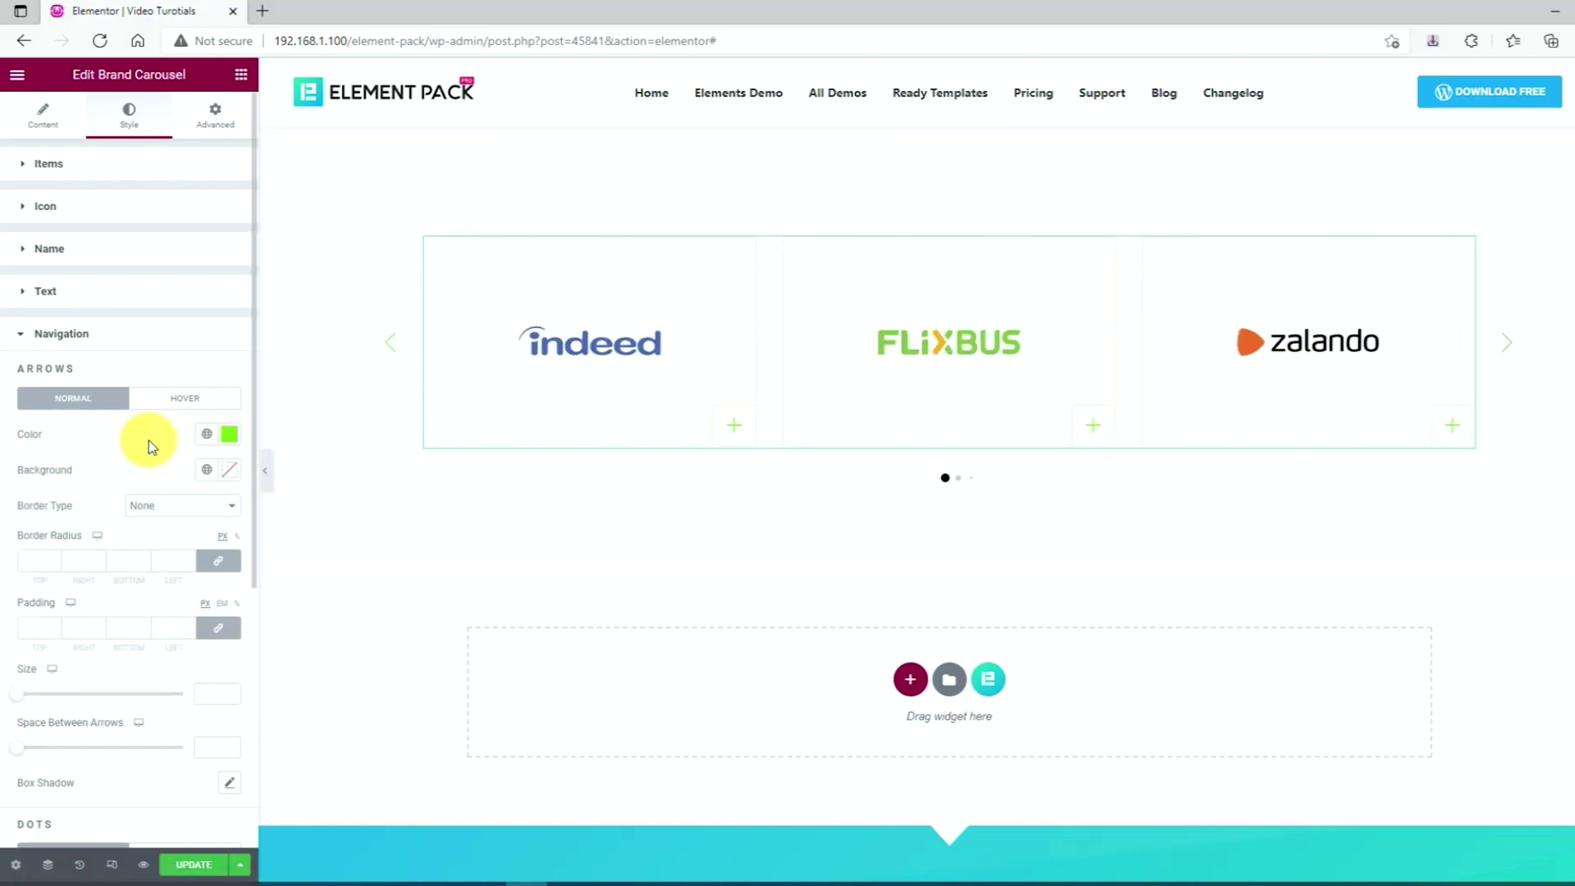
# Give the arrows a solid 1-width translucent green border and padding of 15 on every side
pyautogui.click(161, 516)
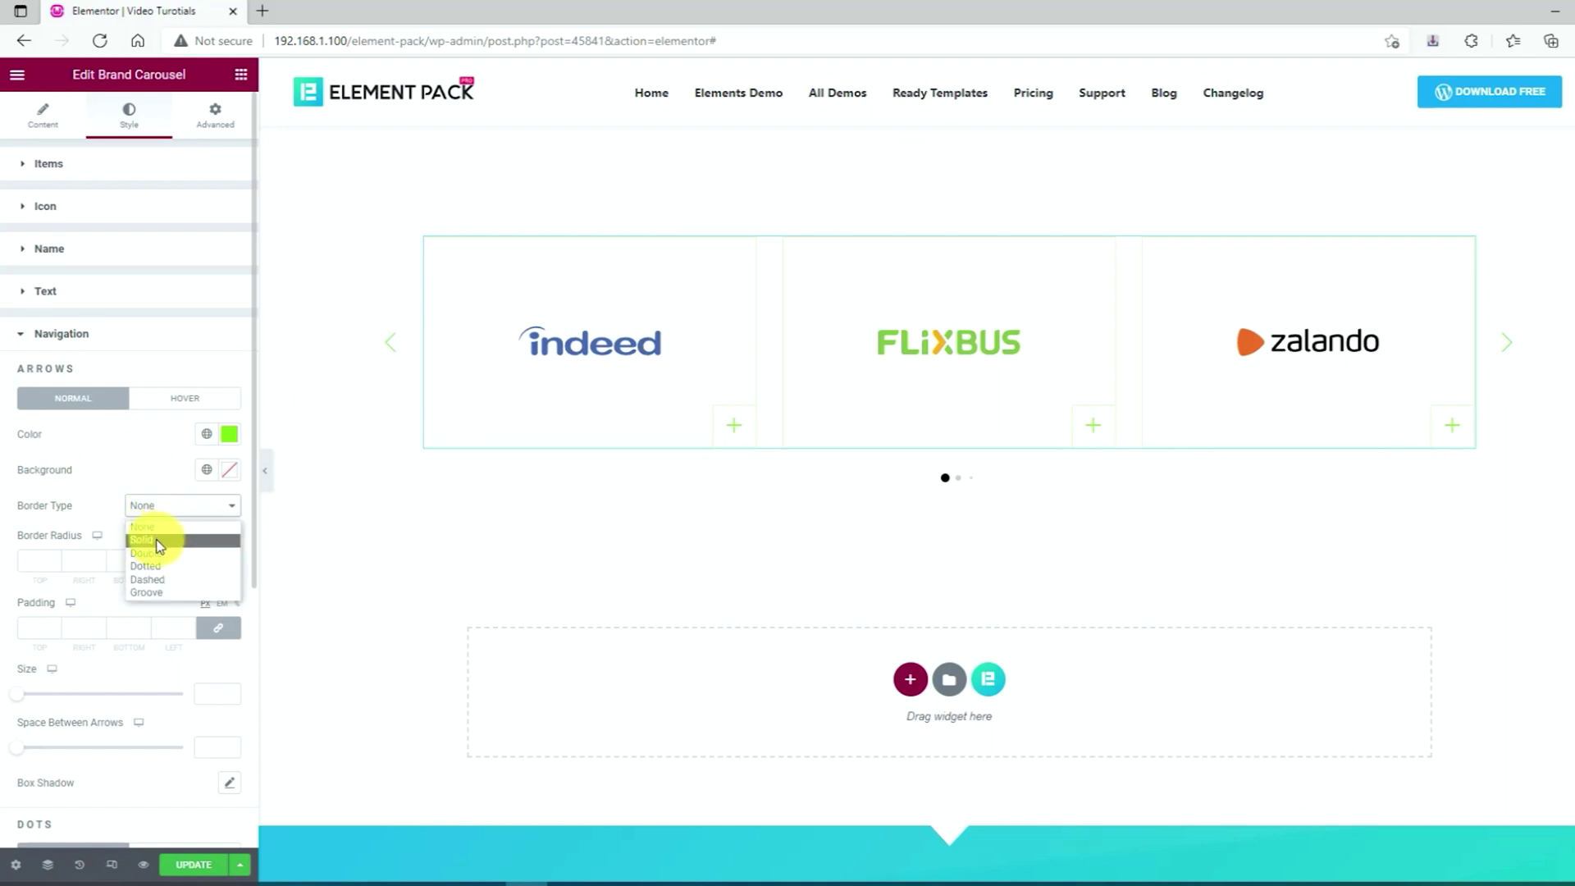
pyautogui.click(158, 545)
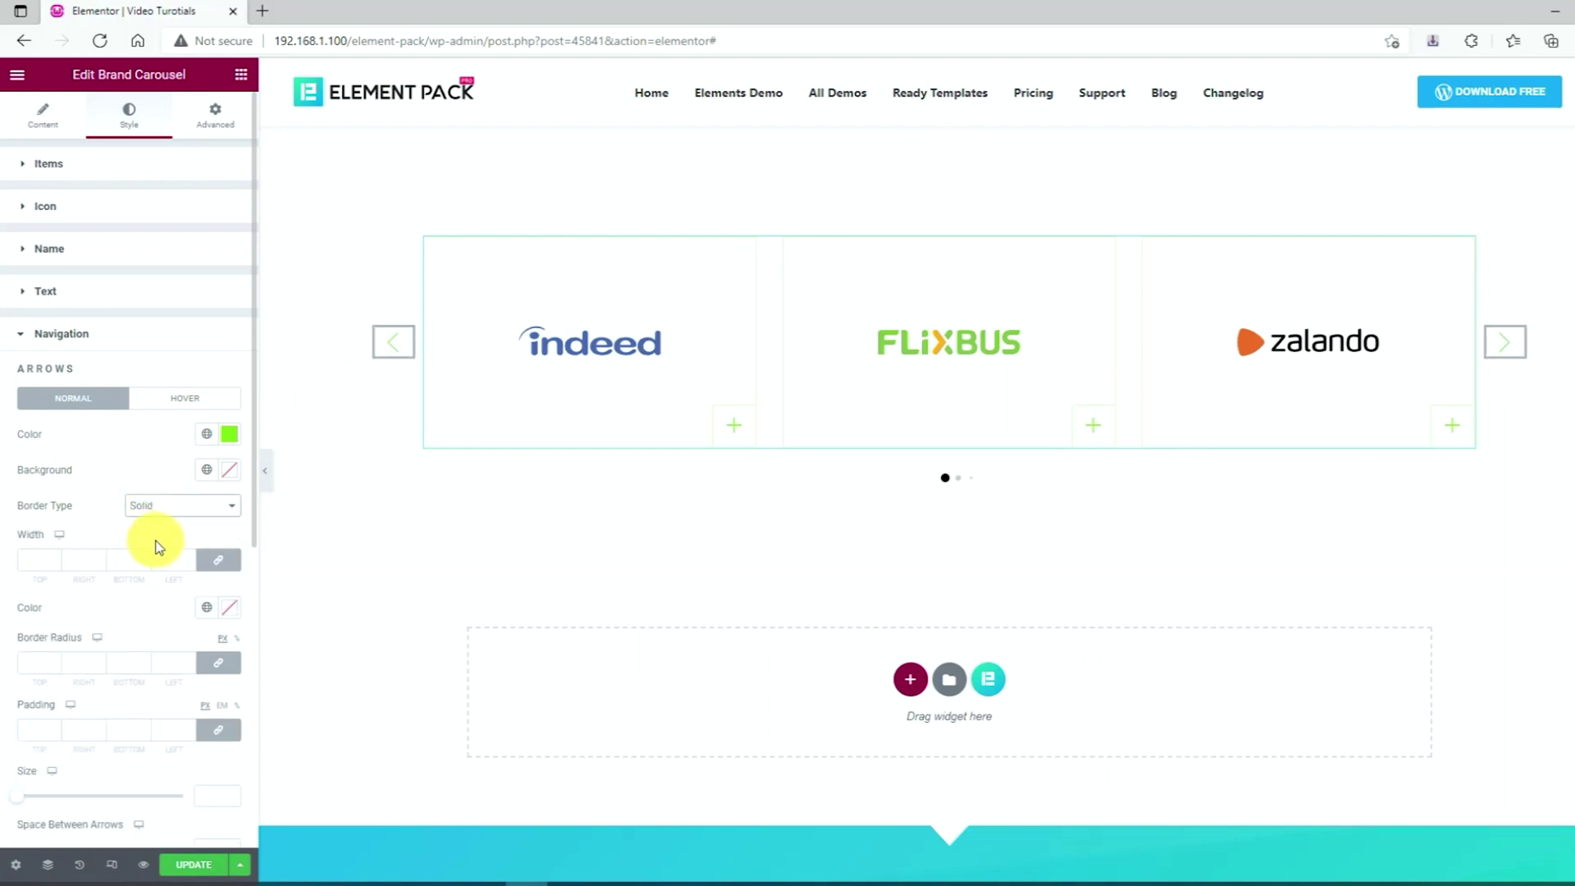
pyautogui.click(49, 562)
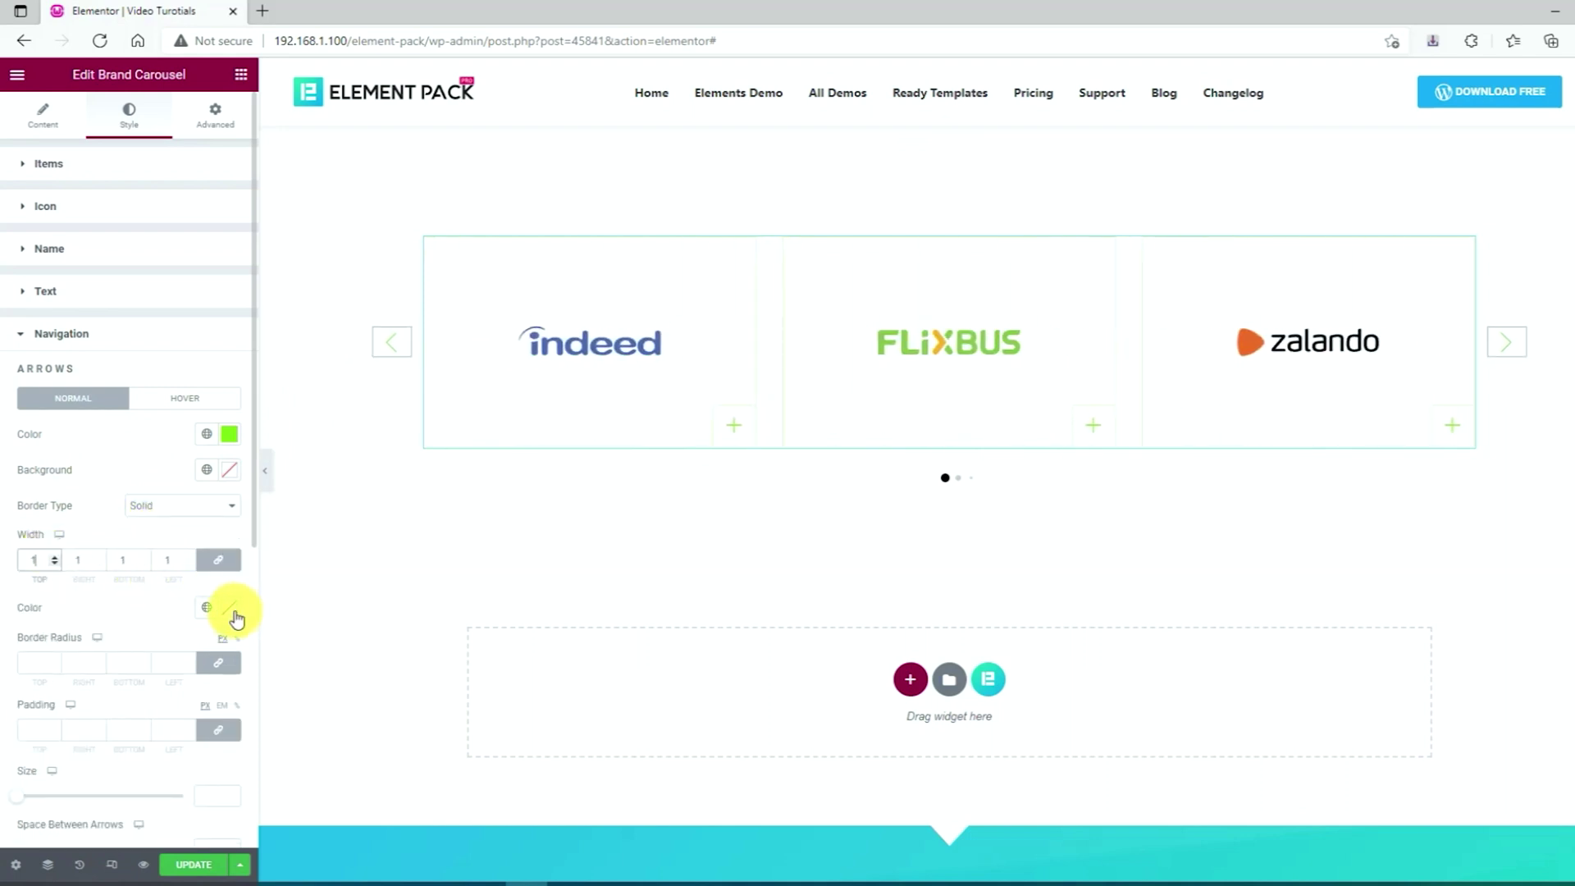
pyautogui.click(232, 612)
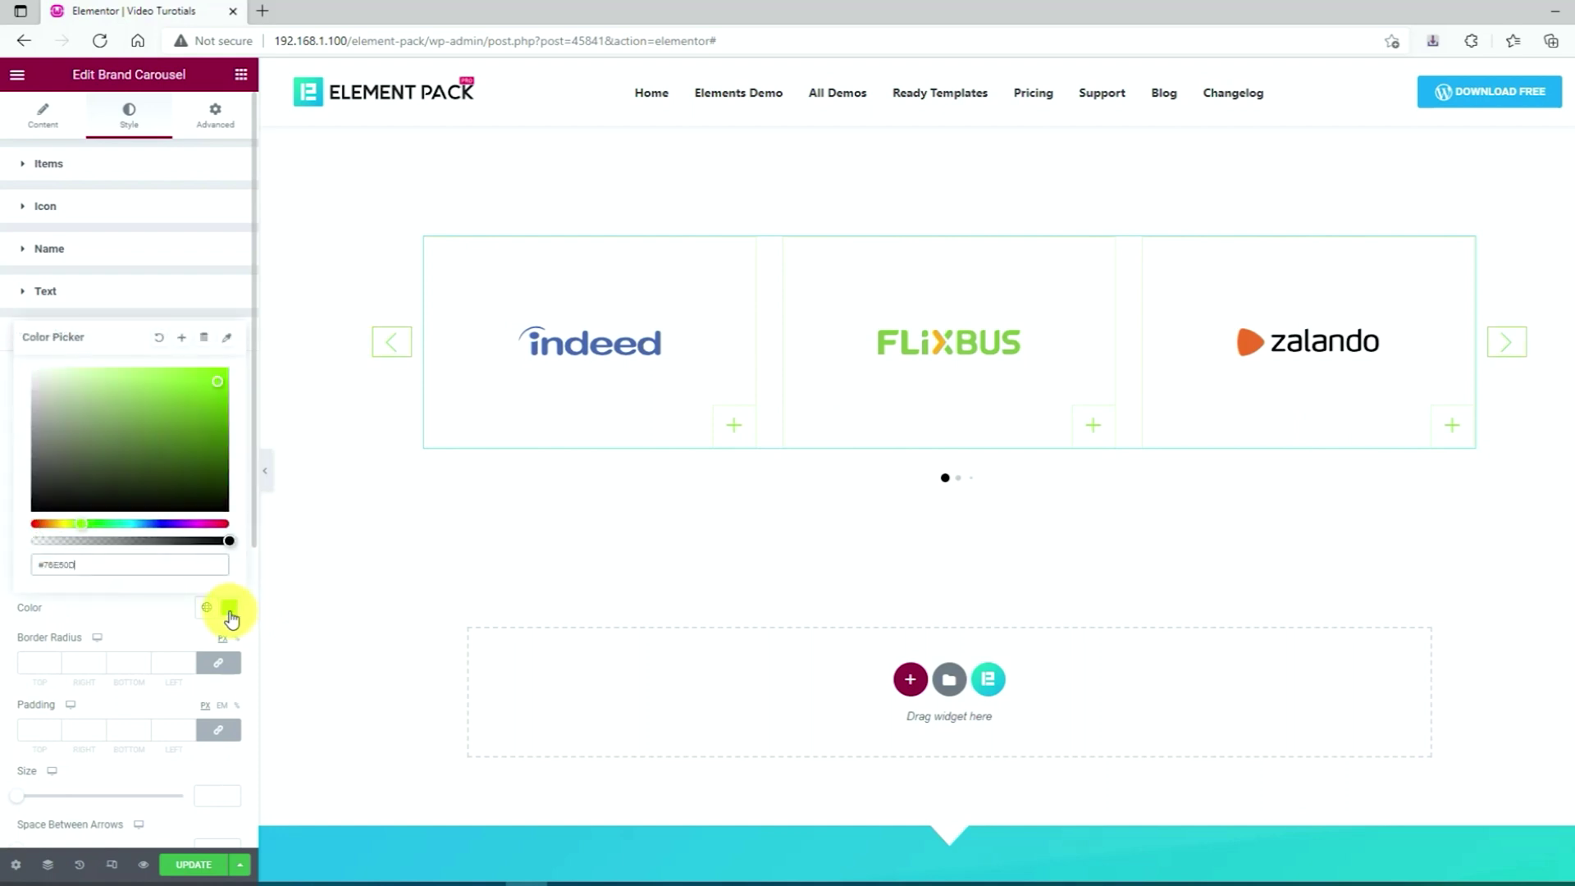
pyautogui.moveTo(135, 542); pyautogui.dragTo(96, 544)
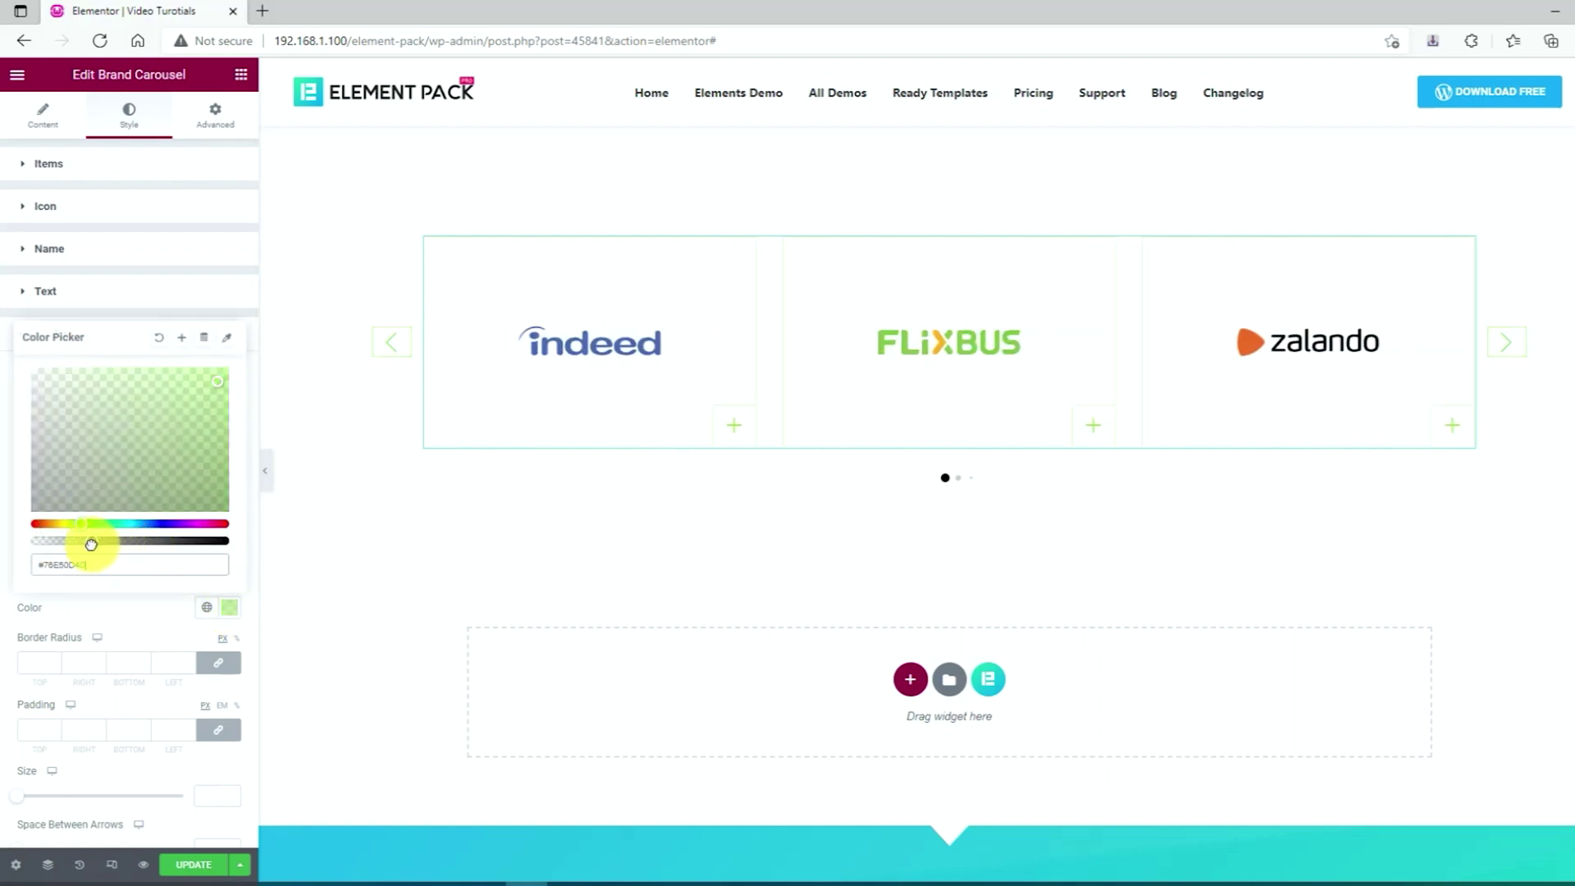
pyautogui.click(126, 612)
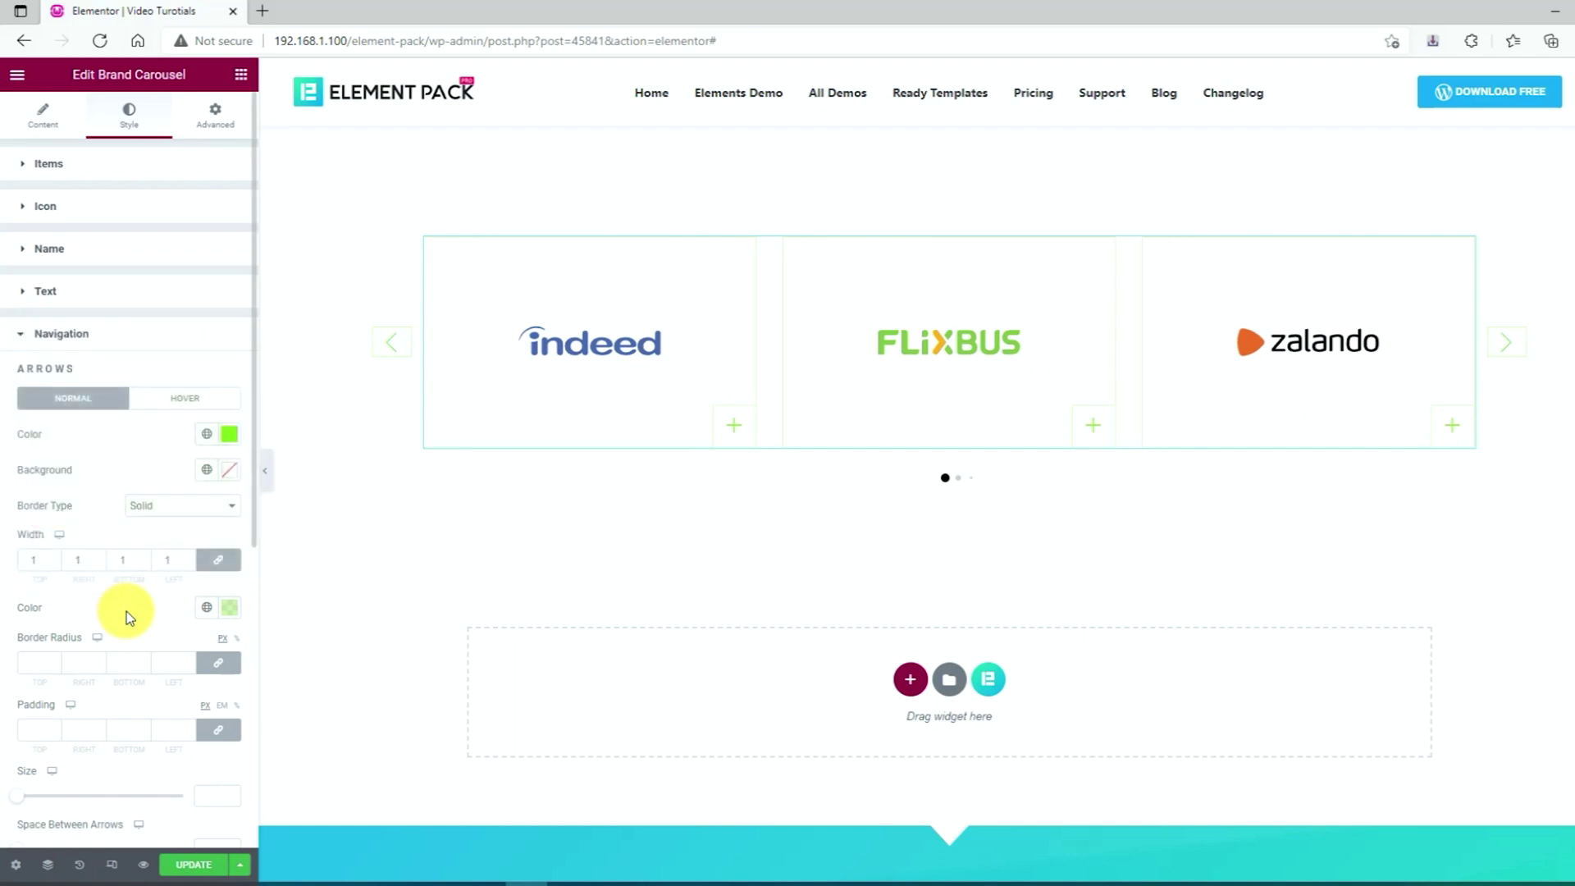
pyautogui.click(39, 733)
pyautogui.write('15')
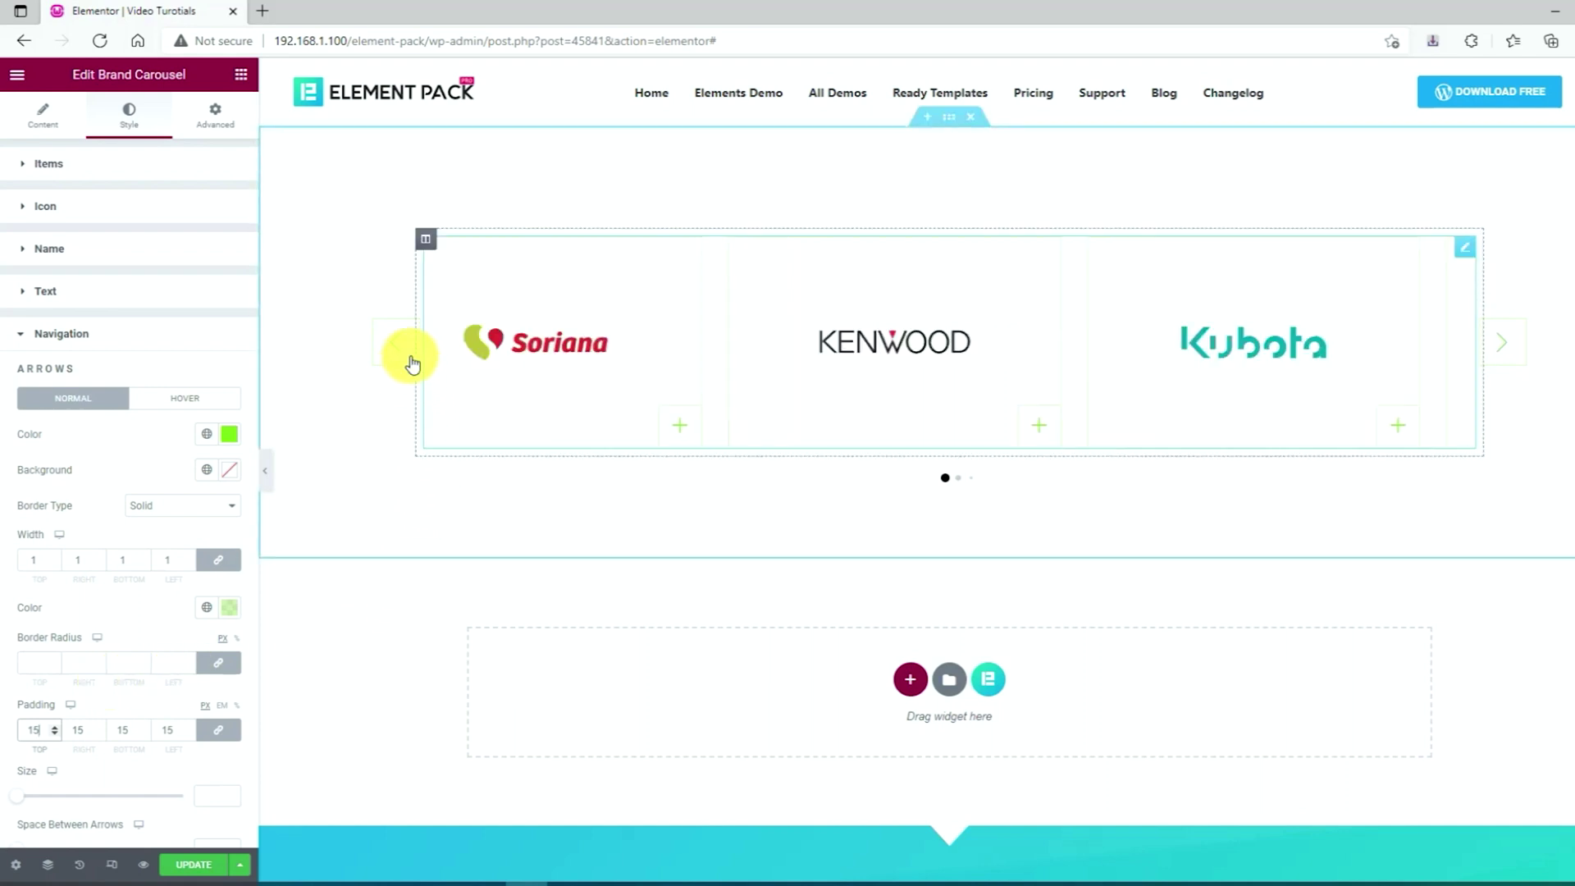
# Push the arrows further out from the slides with an Arrows Offset of -72
pyautogui.scroll(-6, 112, 593)
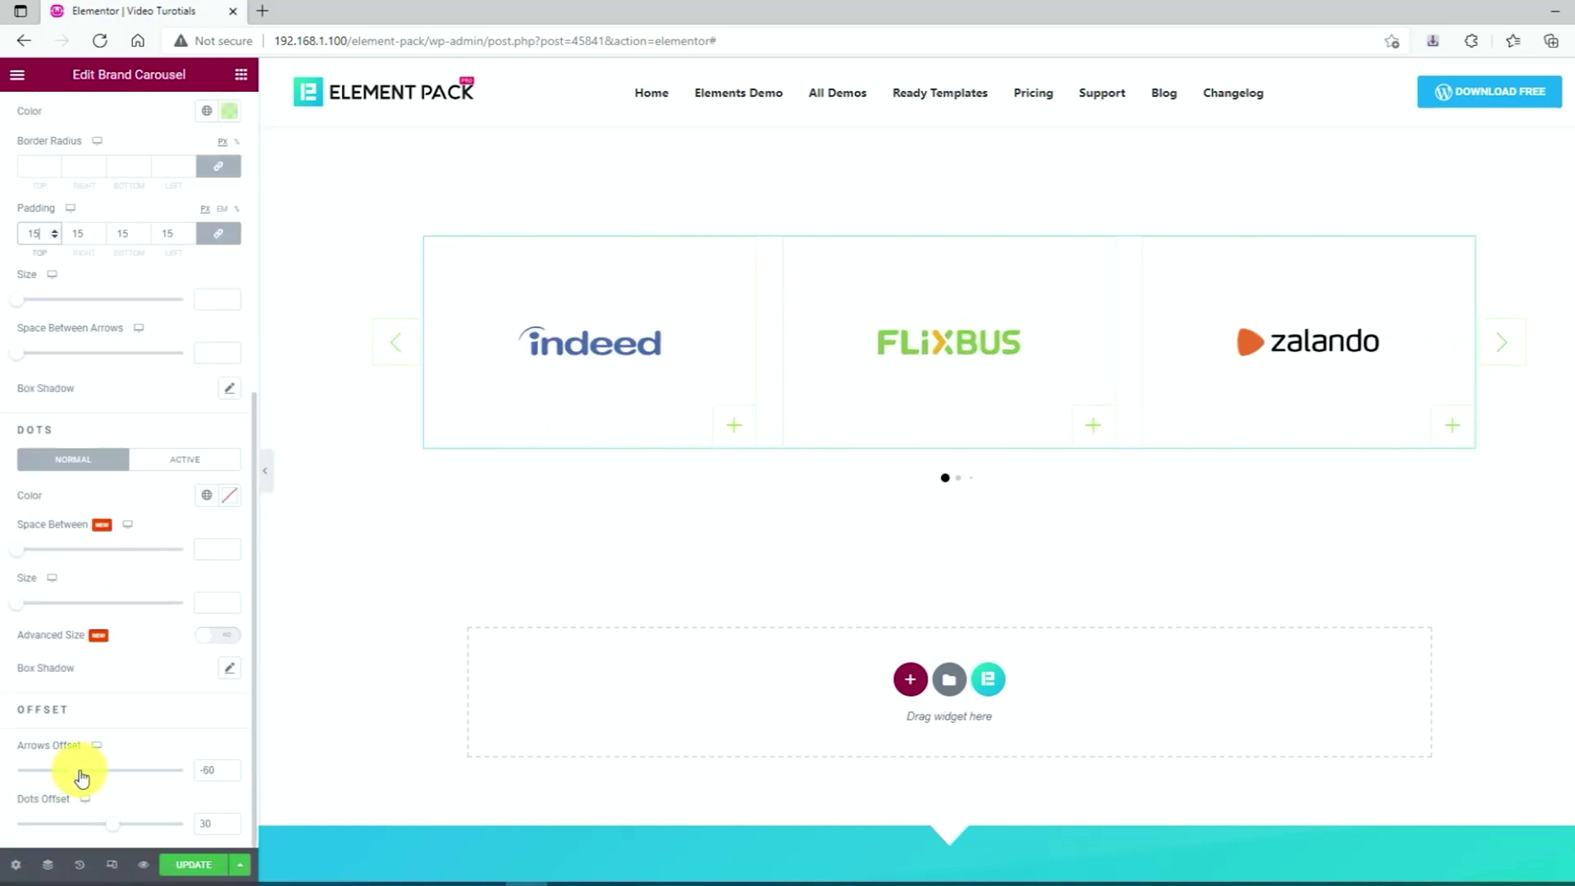
pyautogui.moveTo(80, 777); pyautogui.dragTo(75, 778)
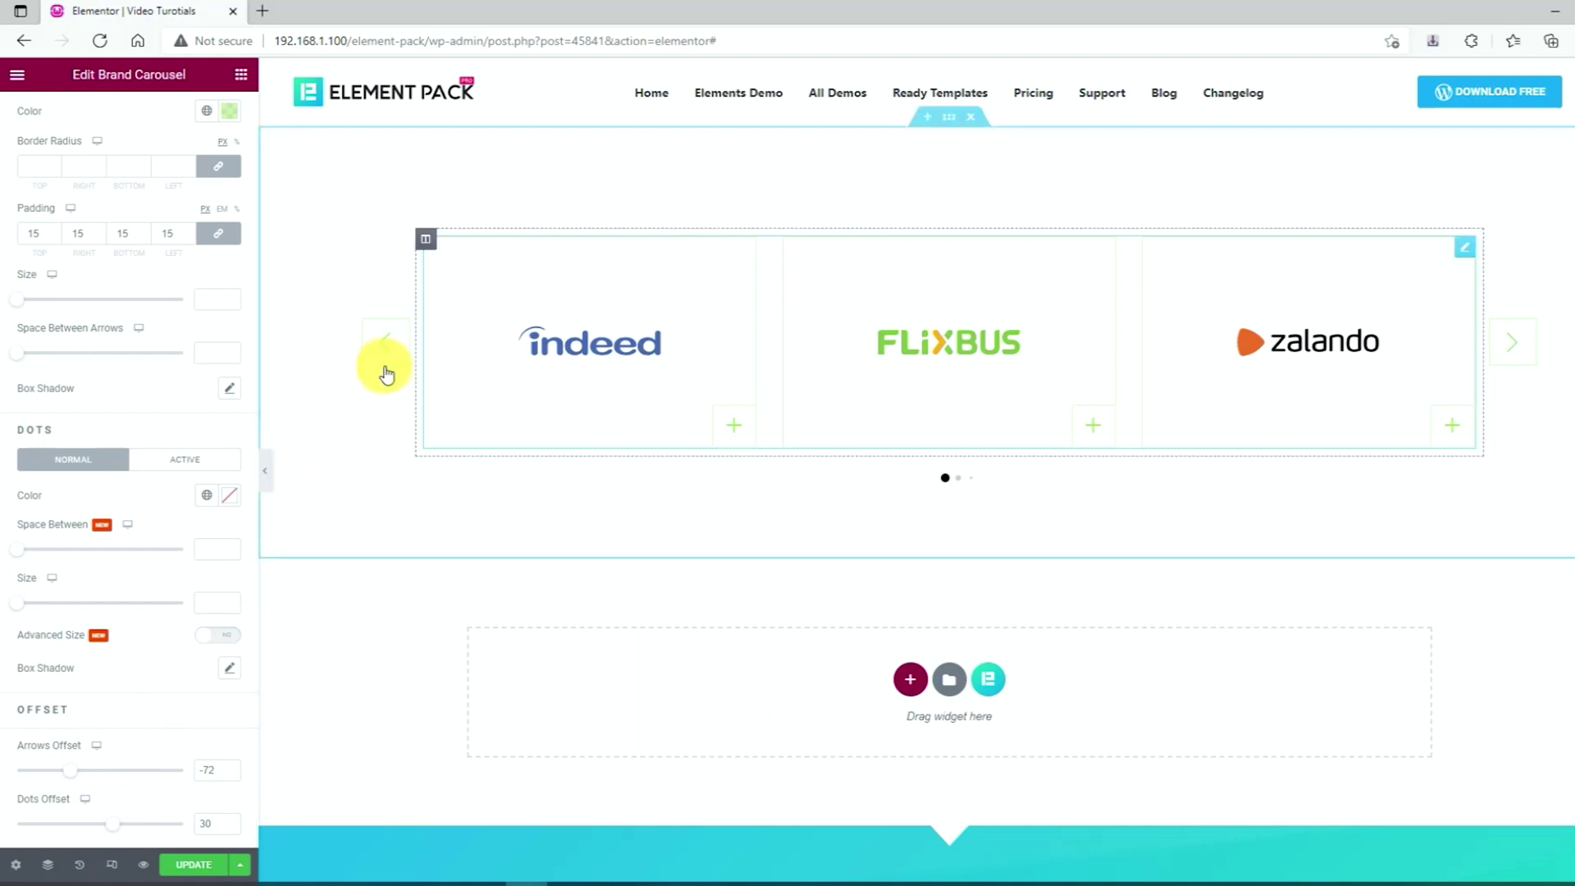
pyautogui.scroll(3, 98, 565)
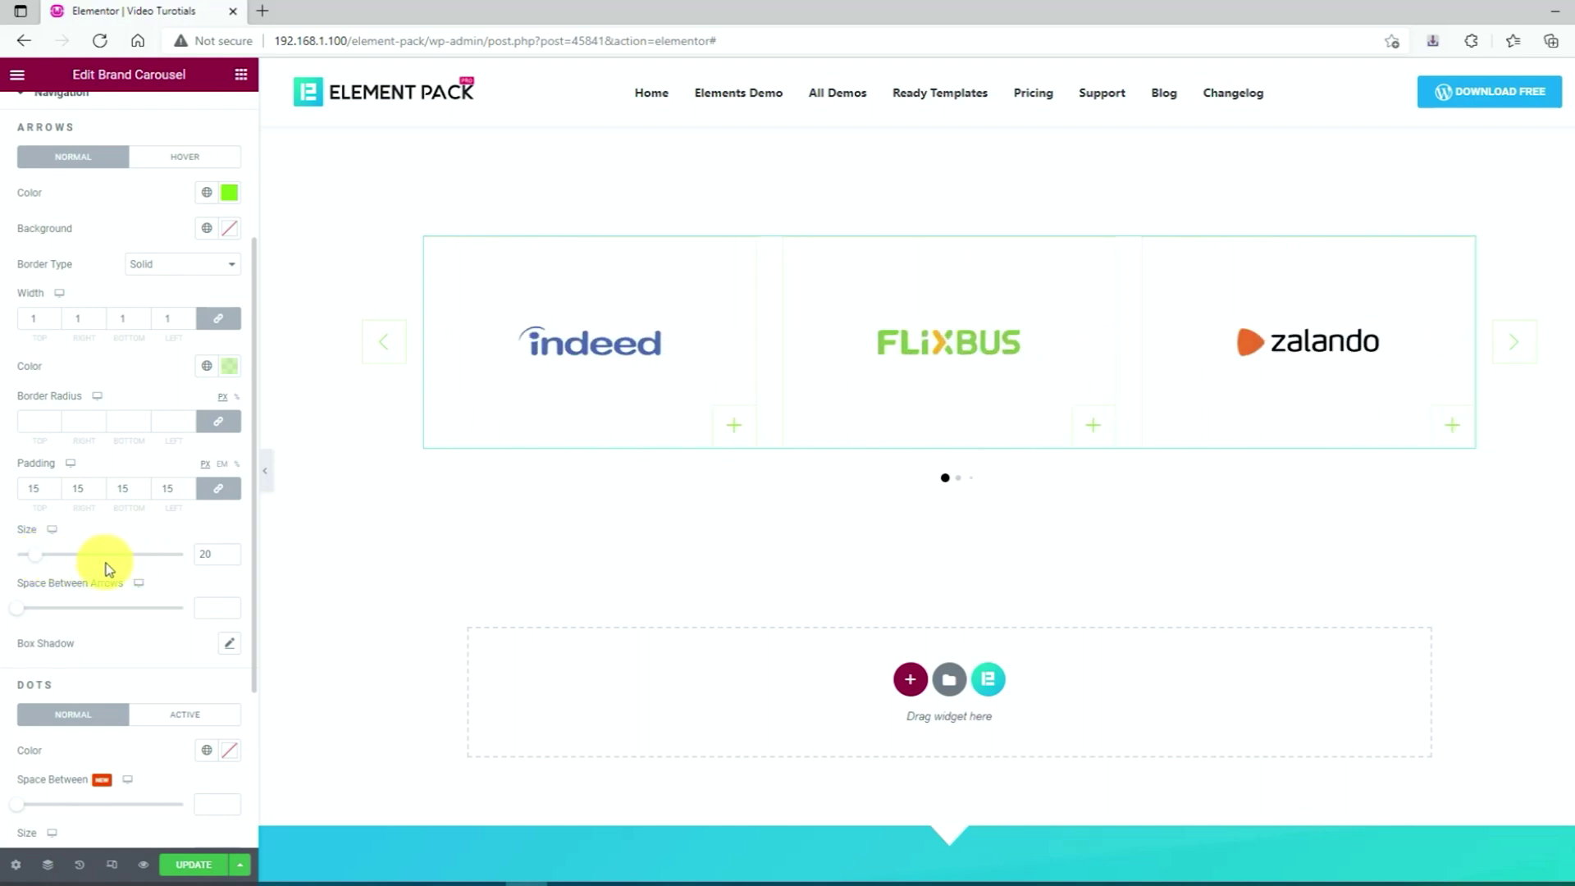
pyautogui.scroll(-2, 130, 652)
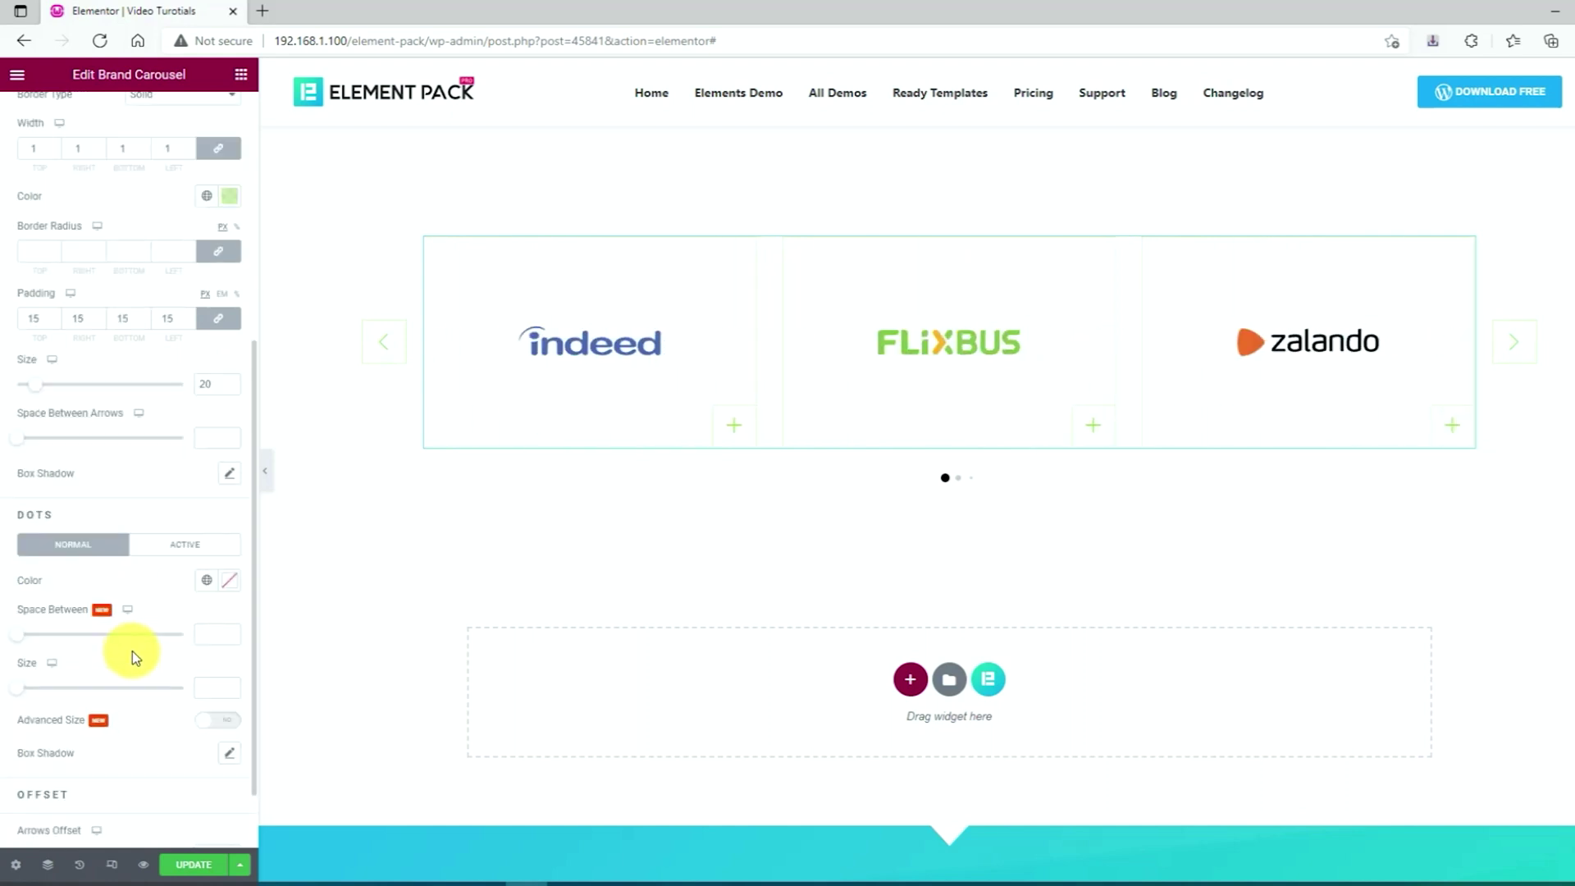
# Colour the active pagination dot bright green #76E50D
pyautogui.scroll(-1, 125, 628)
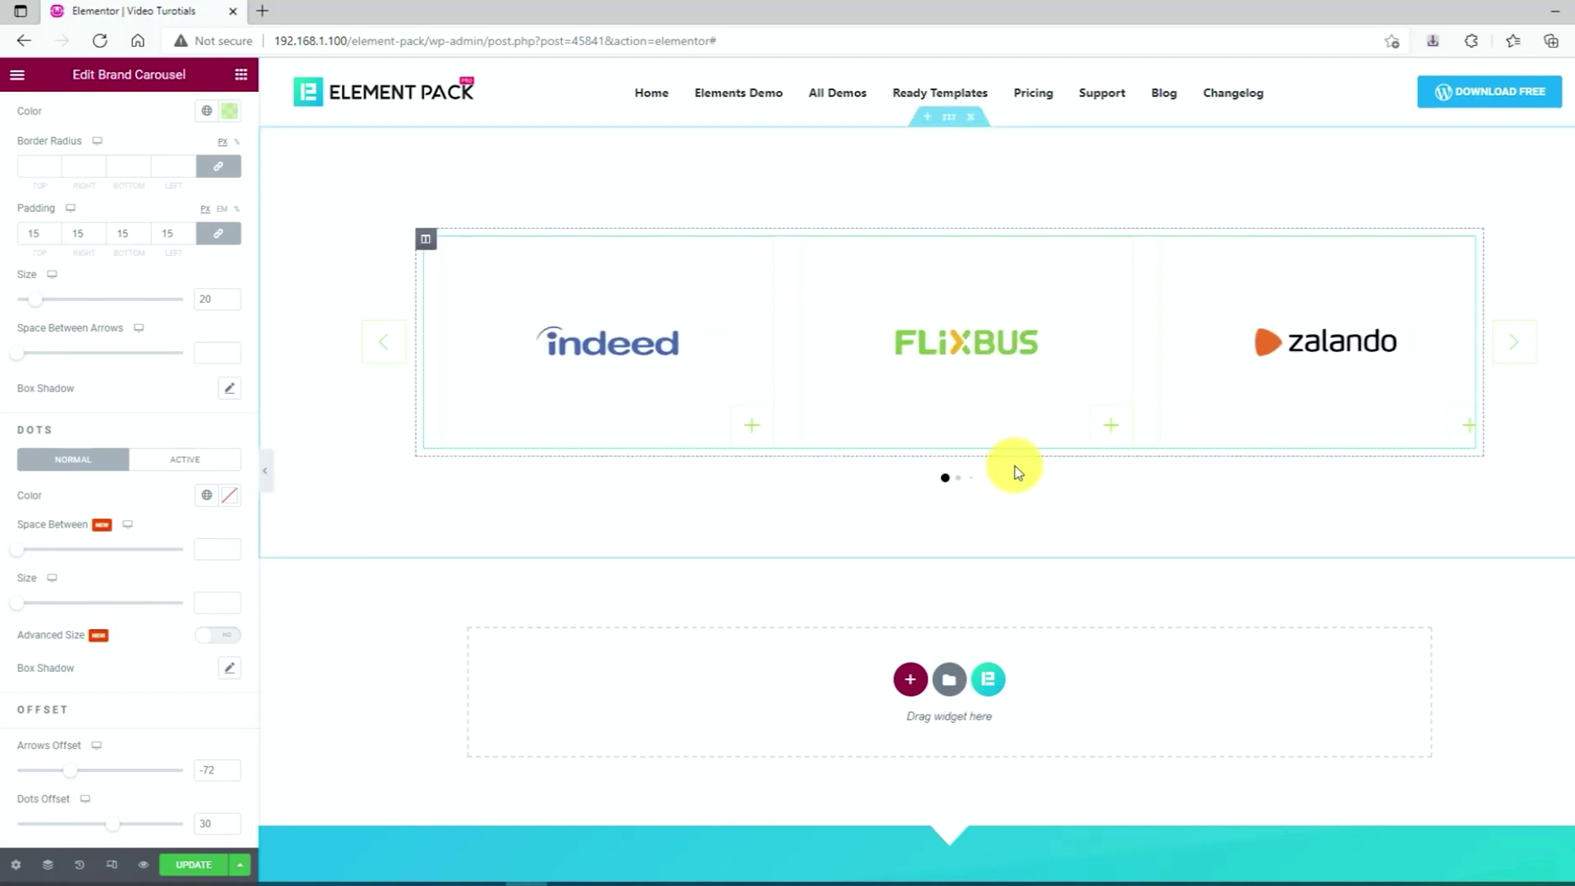
pyautogui.click(206, 464)
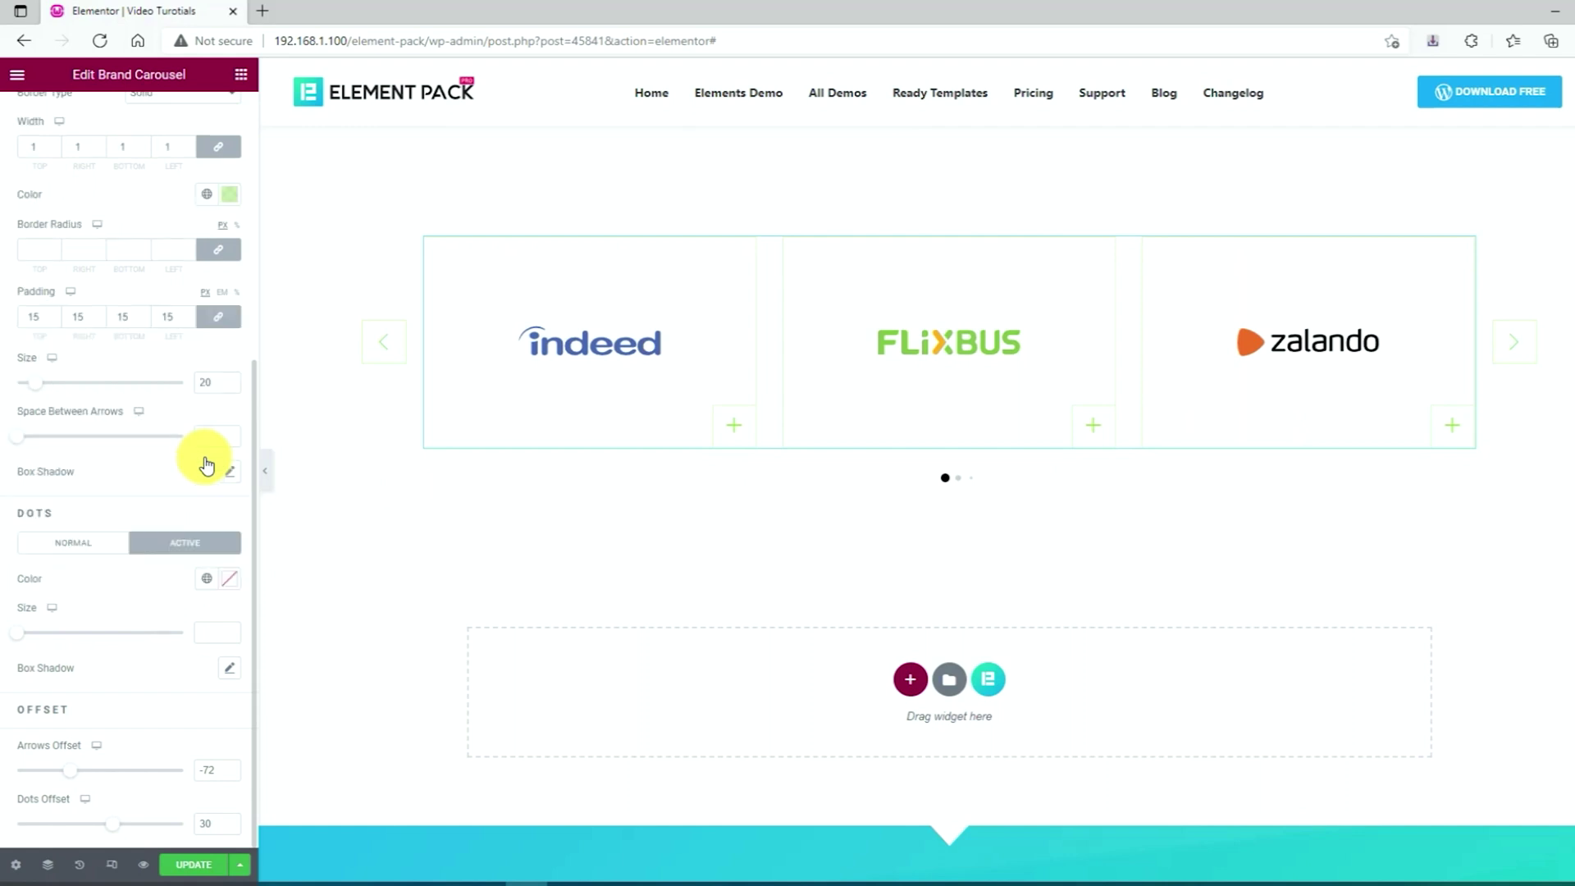
pyautogui.click(230, 580)
pyautogui.hotkey('ctrl', 'v')
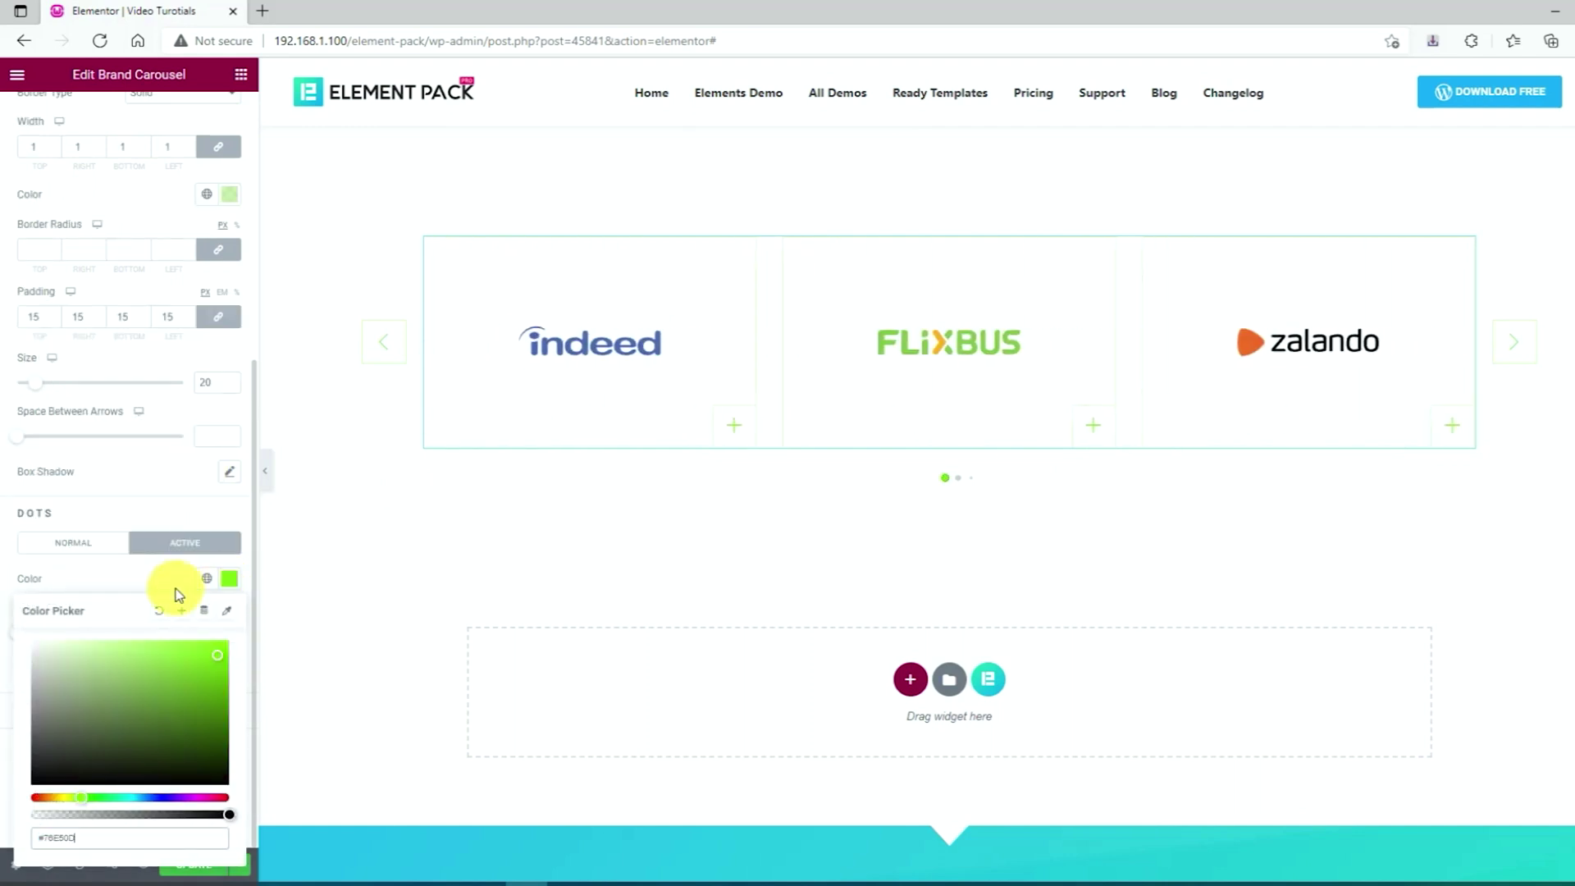
pyautogui.click(131, 584)
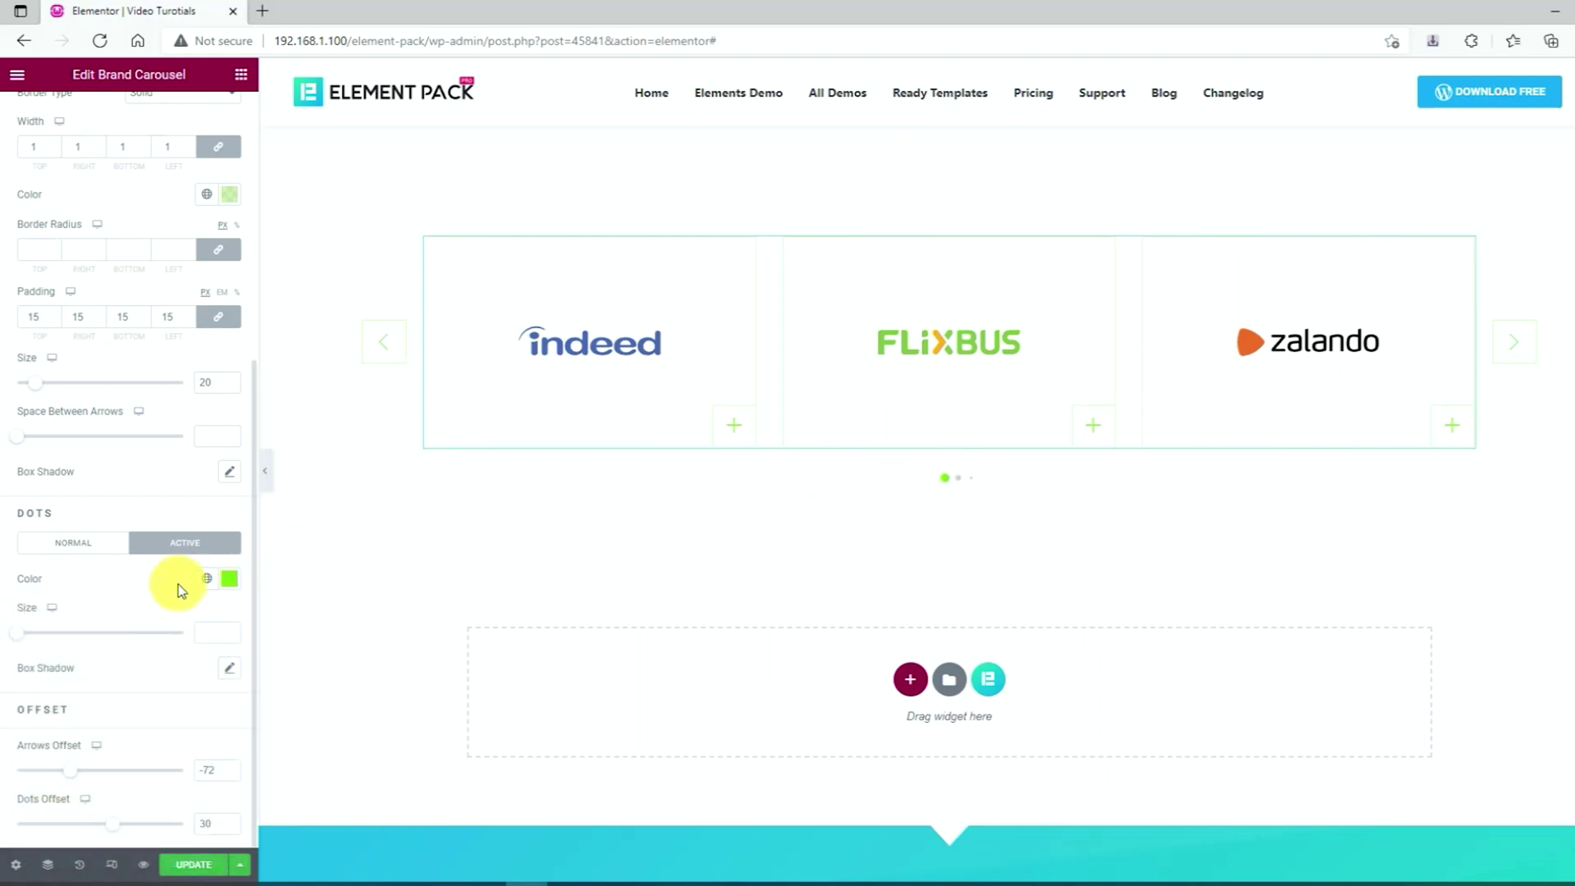
# Set the arrows' hover border colour to green #76E50D
pyautogui.scroll(5, 134, 583)
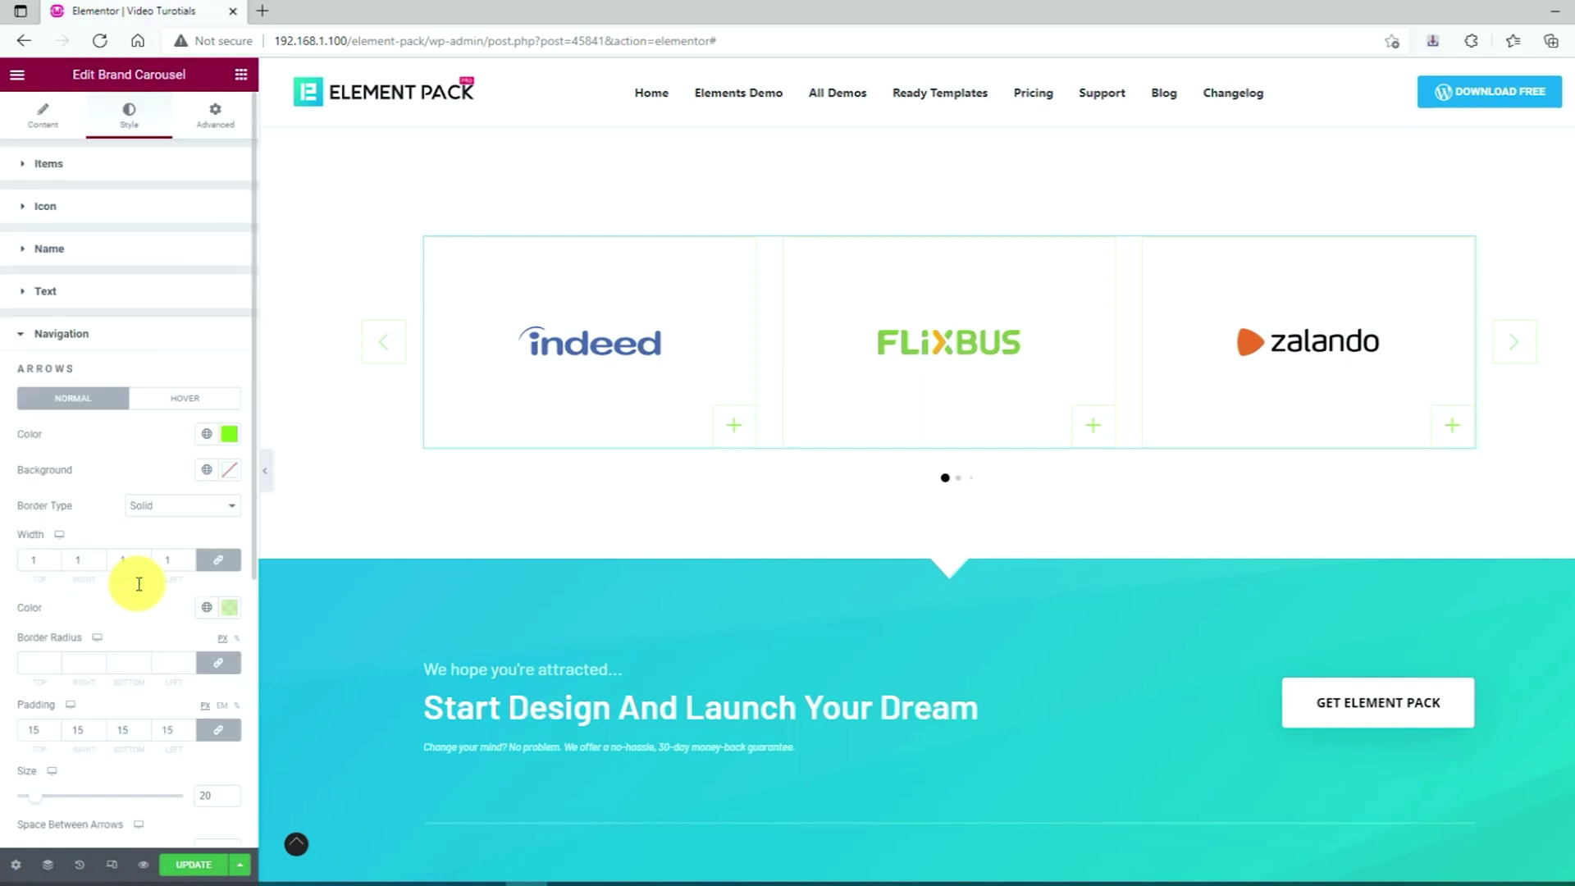
pyautogui.scroll(-1, 136, 564)
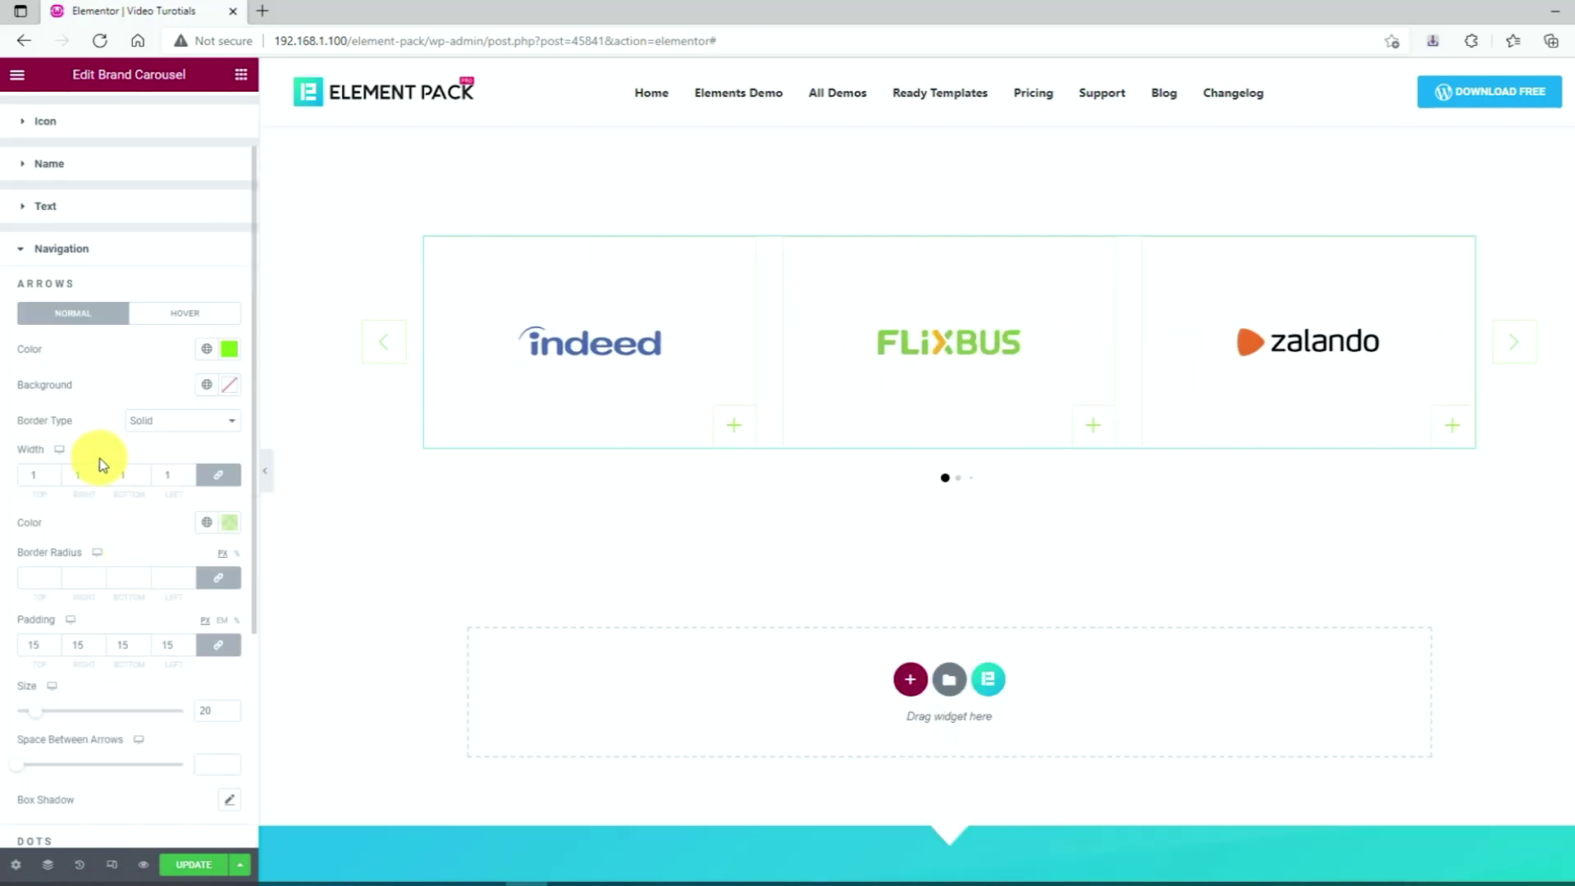
pyautogui.click(199, 316)
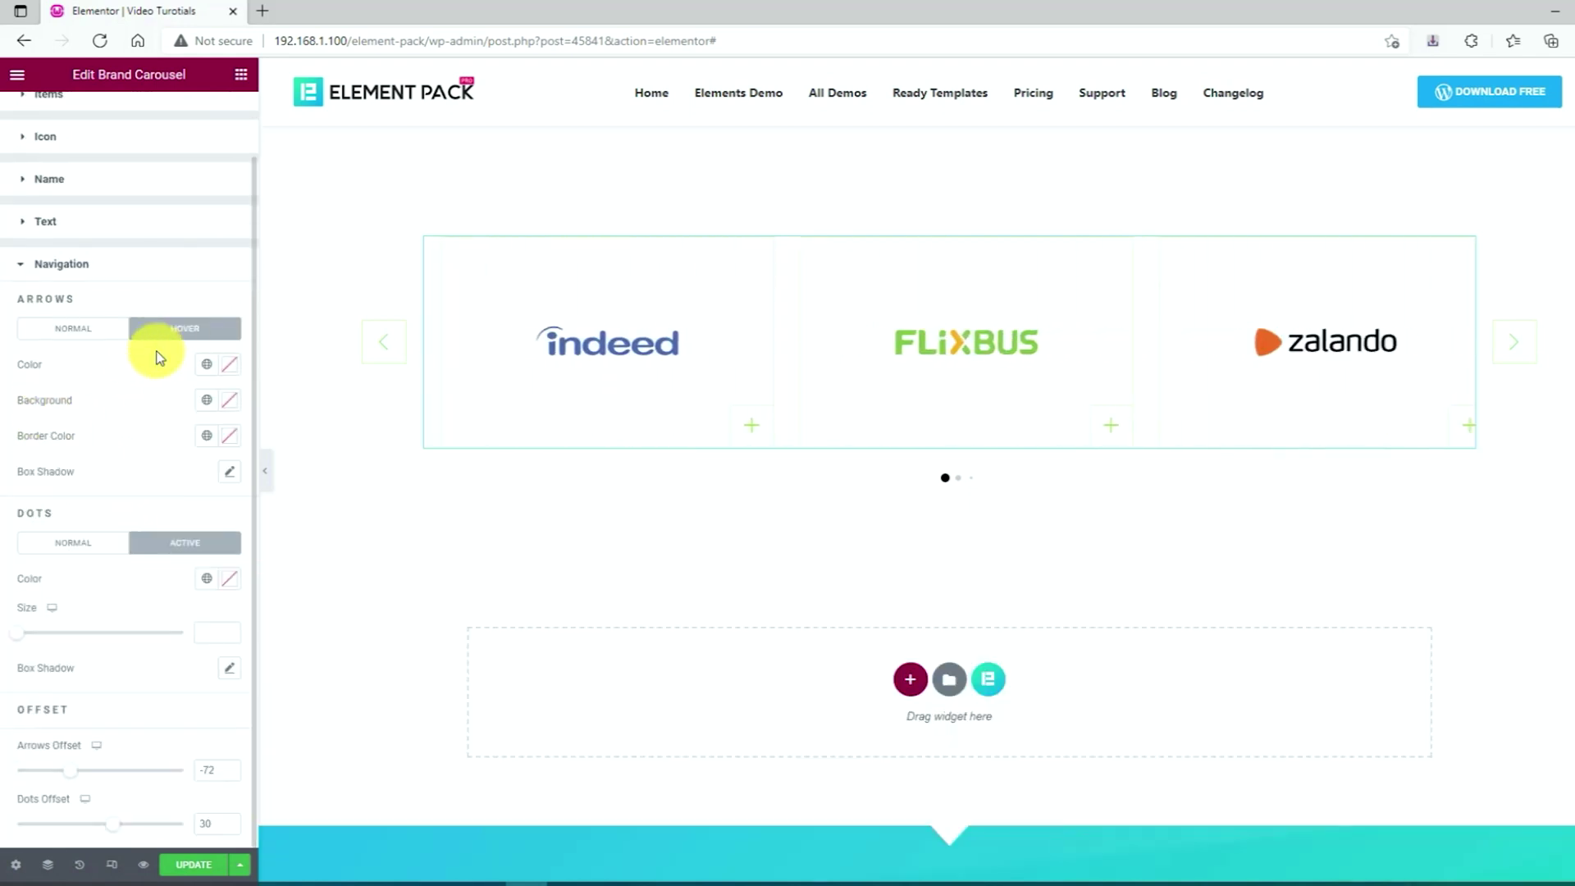
pyautogui.click(230, 435)
pyautogui.write('#76E50D')
pyautogui.click(312, 410)
# Make the normal dots slightly transparent green and collapse the editor panel for a full-width preview
pyautogui.click(230, 578)
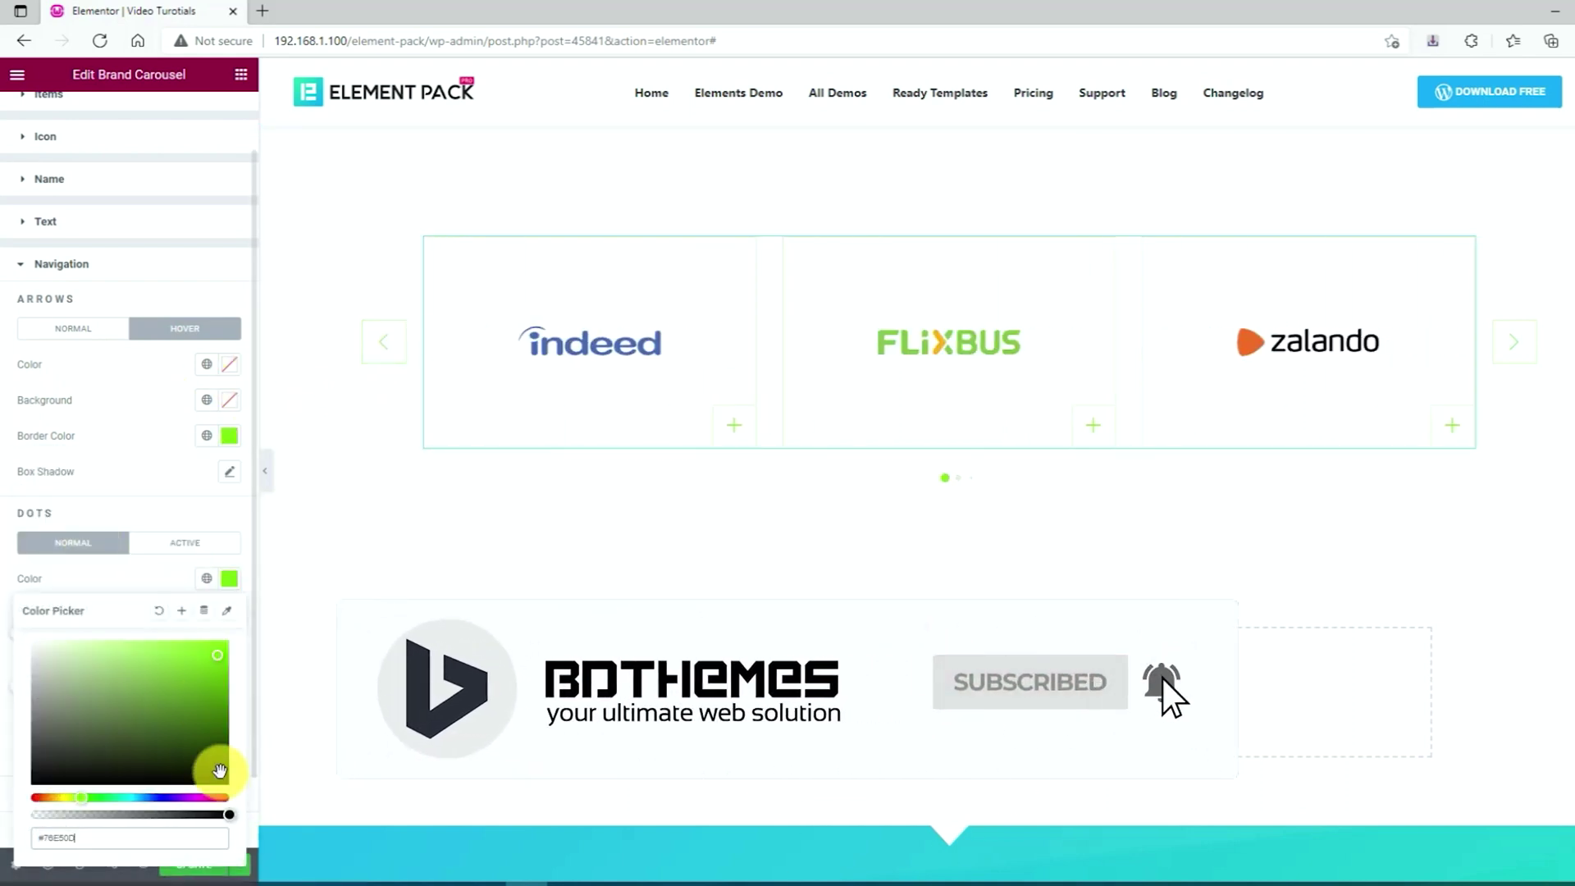
pyautogui.moveTo(194, 820)
pyautogui.mouseDown()
pyautogui.moveTo(119, 822)
pyautogui.moveTo(200, 829)
pyautogui.moveTo(215, 815)
pyautogui.mouseUp()
pyautogui.click(264, 470)
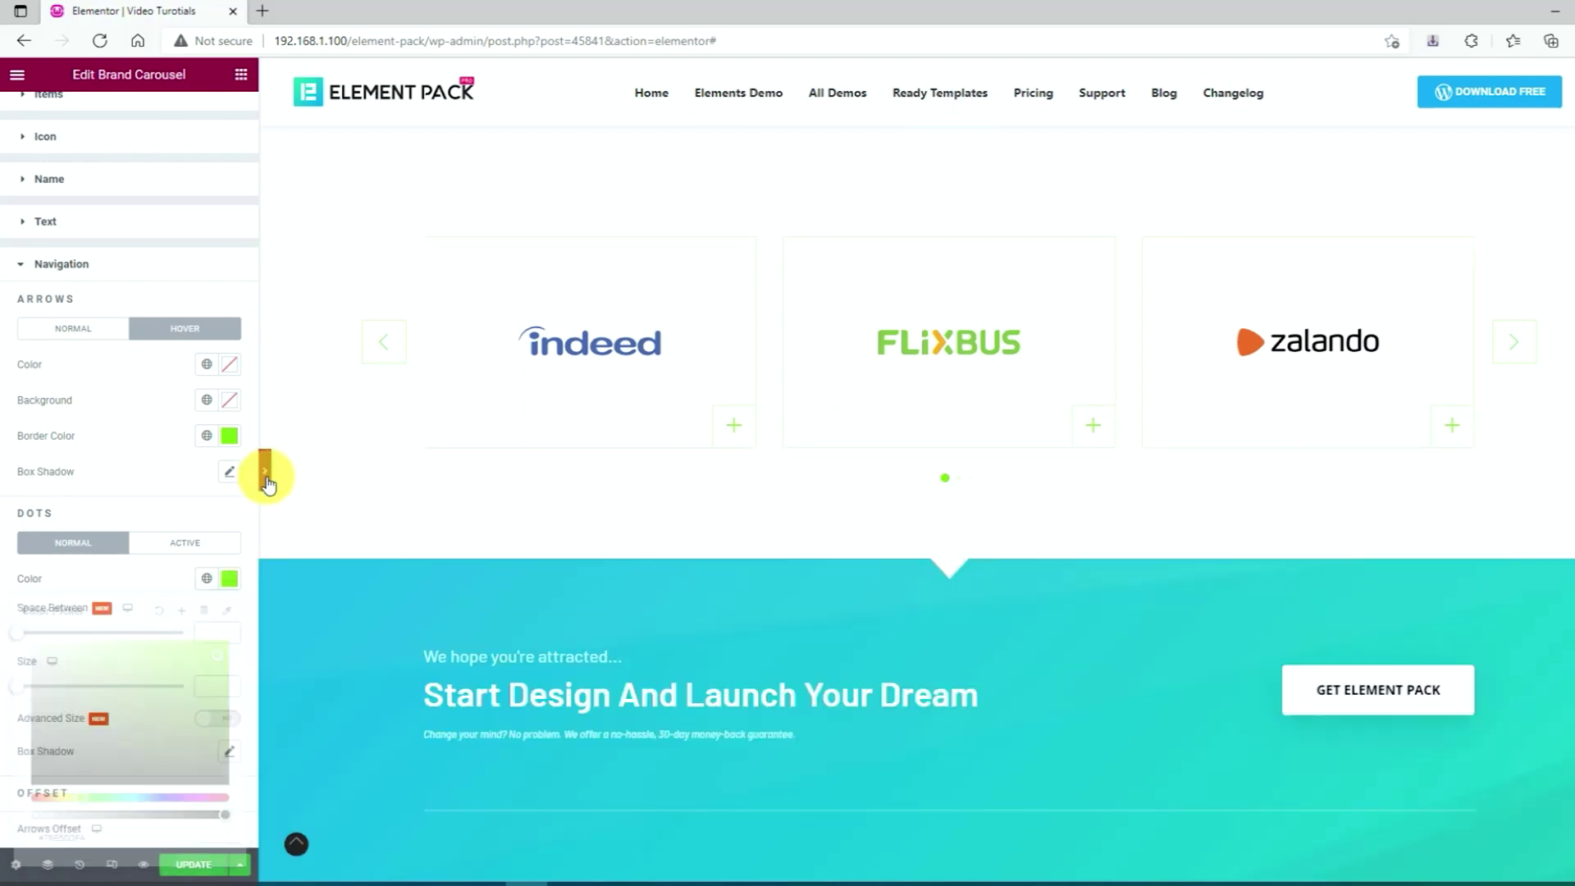